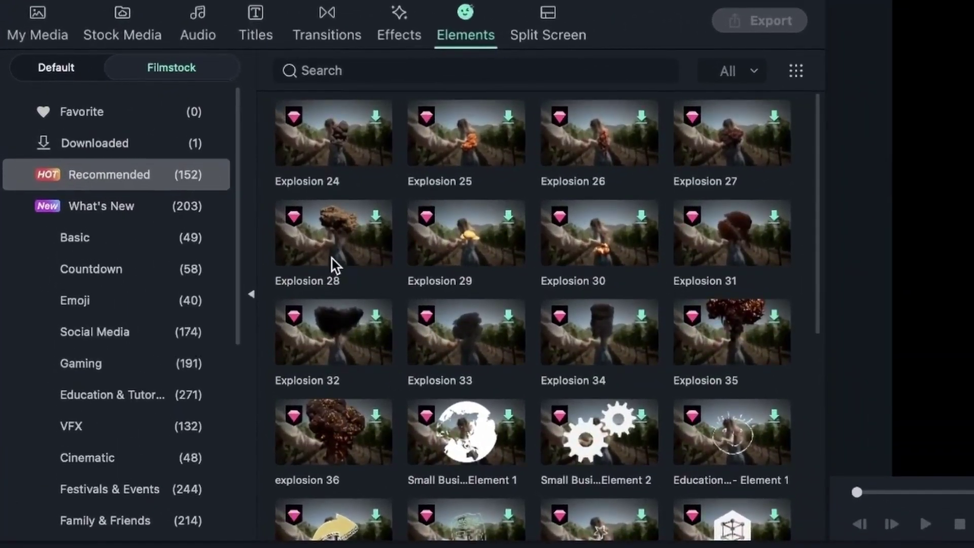
Step: Place Superhero Pack Element 05 at the start of the track above the flower clip and preview it at 00:00:01:16
{"action": "scroll", "coordinate": [482, 405], "scroll_direction": "down", "scroll_amount": 5}
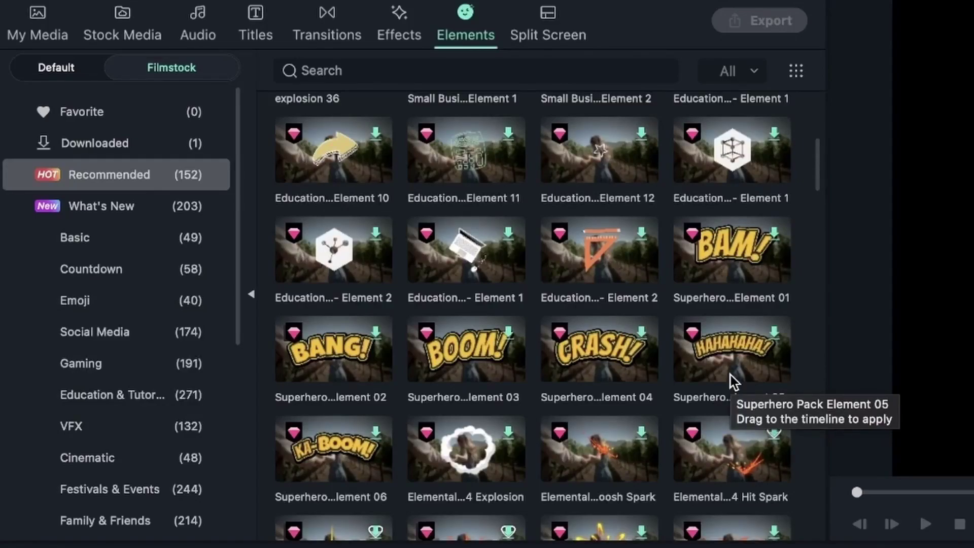
{"action": "left_click", "coordinate": [108, 21]}
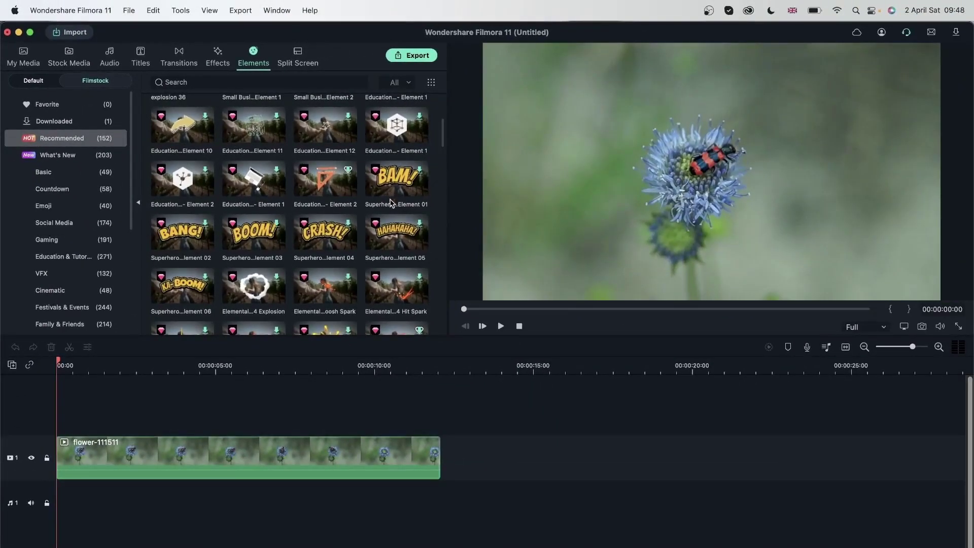
{"action": "left_click_drag", "start_coordinate": [389, 230], "coordinate": [60, 423]}
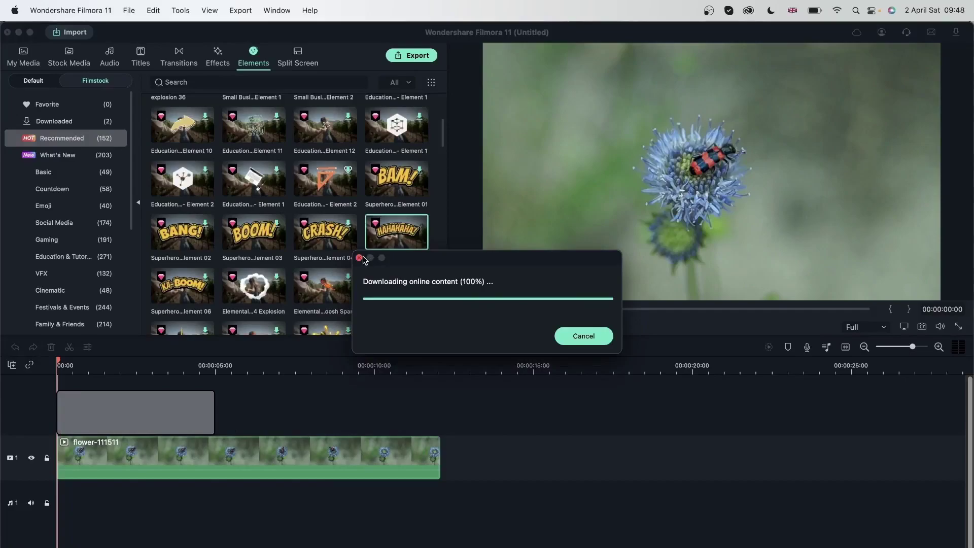
{"action": "left_click", "coordinate": [108, 402]}
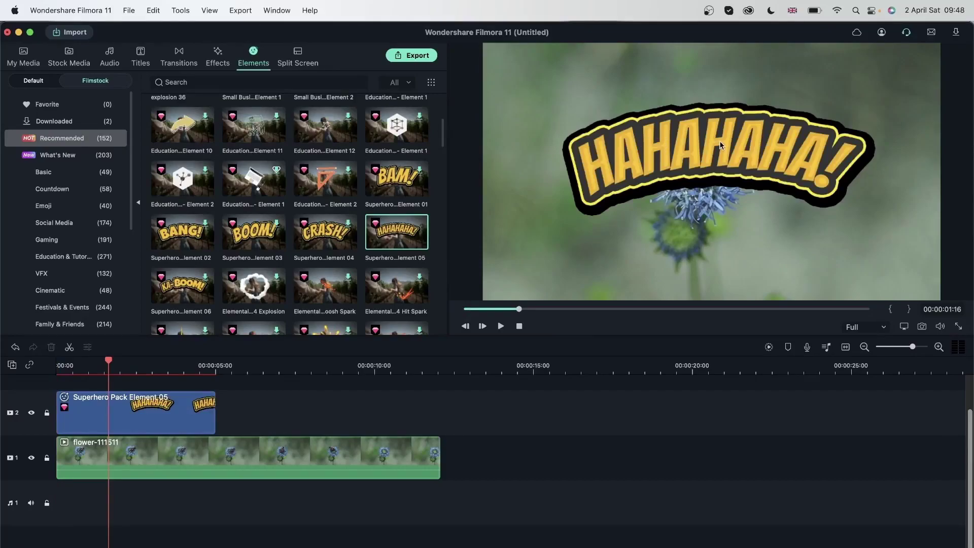
Step: Try moving the HAHAHAHA element up to Y 72.1, flipping it vertically and scaling it to 64.7%
{"action": "left_click_drag", "start_coordinate": [741, 152], "coordinate": [714, 138]}
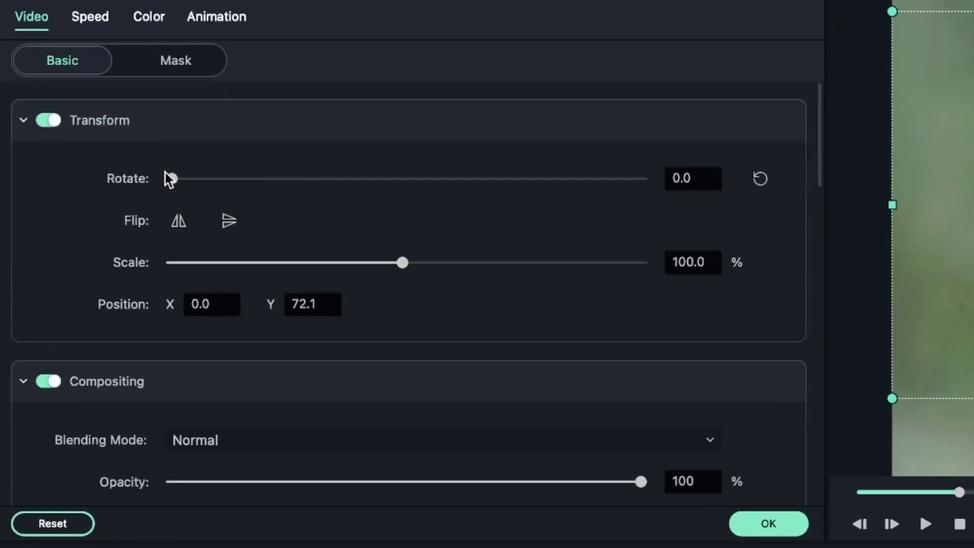
{"action": "mouse_move", "coordinate": [173, 178]}
{"action": "left_mouse_down"}
{"action": "mouse_move", "coordinate": [629, 179]}
{"action": "mouse_move", "coordinate": [95, 187]}
{"action": "mouse_move", "coordinate": [350, 185]}
{"action": "mouse_move", "coordinate": [174, 186]}
{"action": "left_mouse_up"}
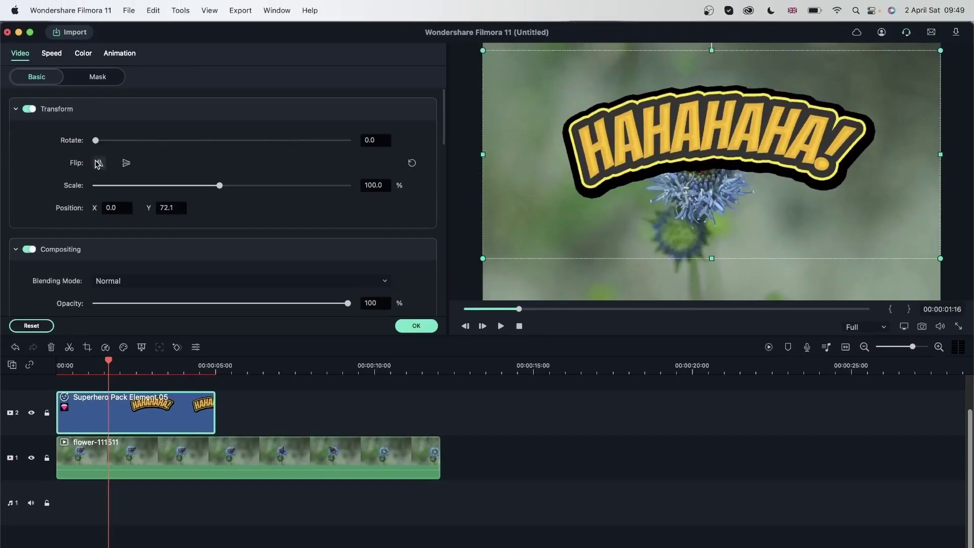
{"action": "left_click", "coordinate": [99, 163]}
{"action": "left_click", "coordinate": [126, 163]}
{"action": "left_click", "coordinate": [99, 163]}
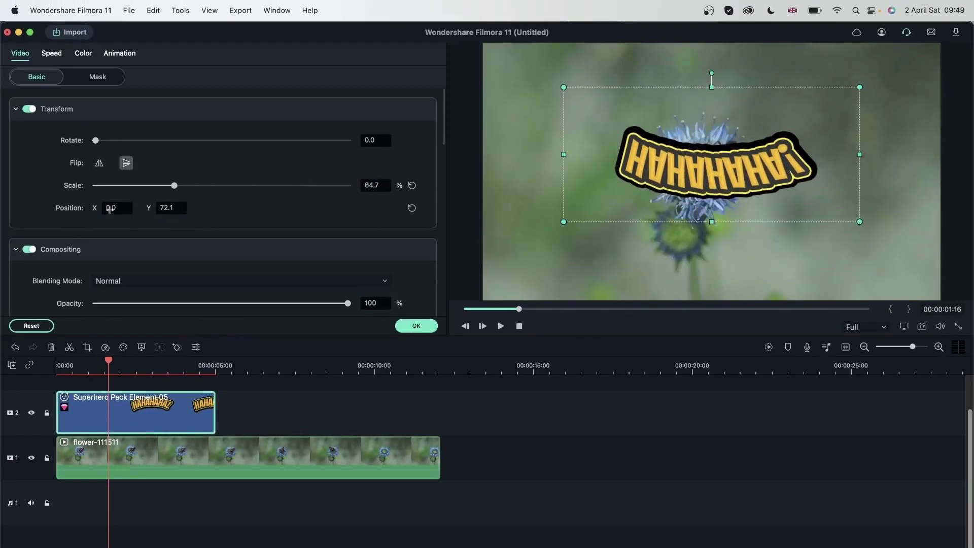
Step: Try the element at position X 169.0, Y -344.9, and reset all its transform settings
{"action": "left_click_drag", "start_coordinate": [107, 205], "coordinate": [172, 207]}
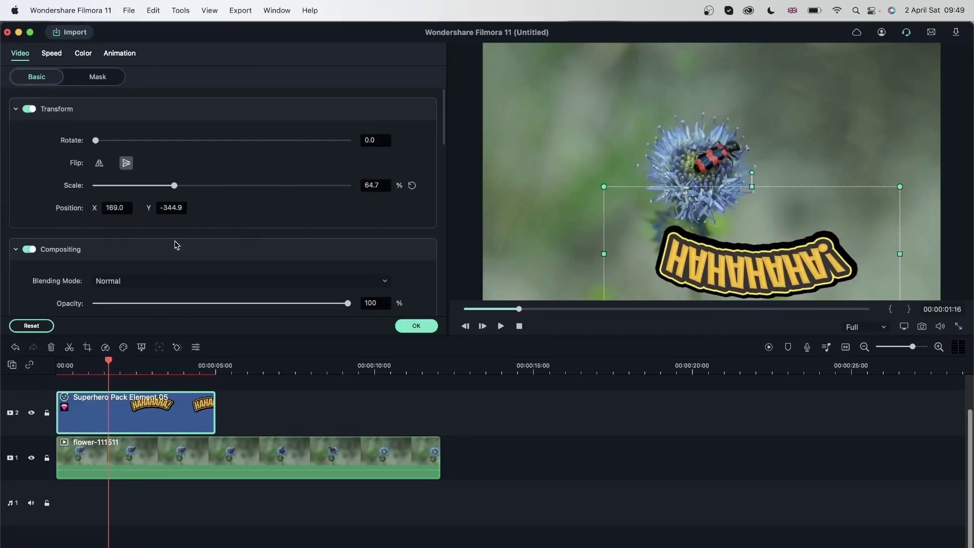
{"action": "left_click", "coordinate": [31, 326]}
{"action": "left_click", "coordinate": [410, 328]}
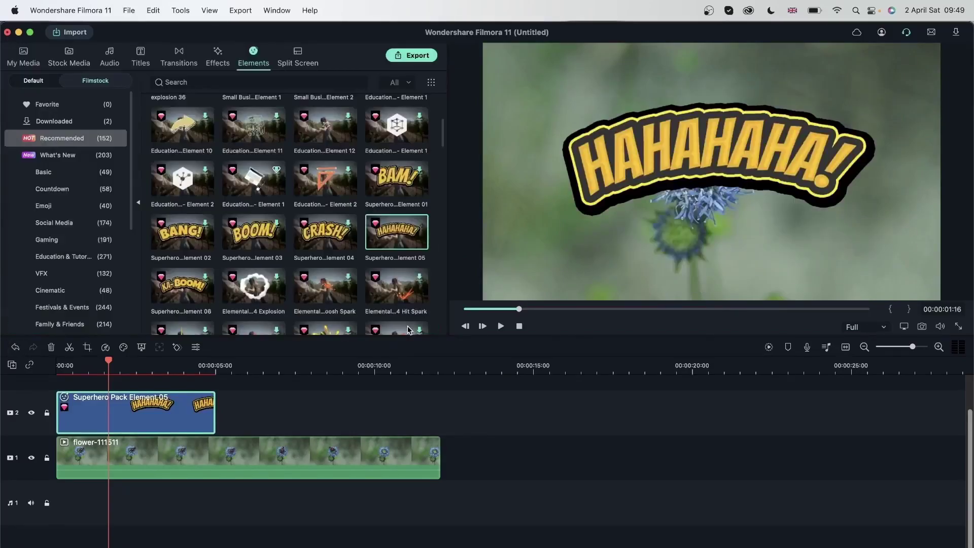
Step: Move the HAHAHAHA element to about 17 seconds and place the Glitch Pixels effect at the start of that track
{"action": "left_click_drag", "start_coordinate": [142, 418], "coordinate": [690, 417]}
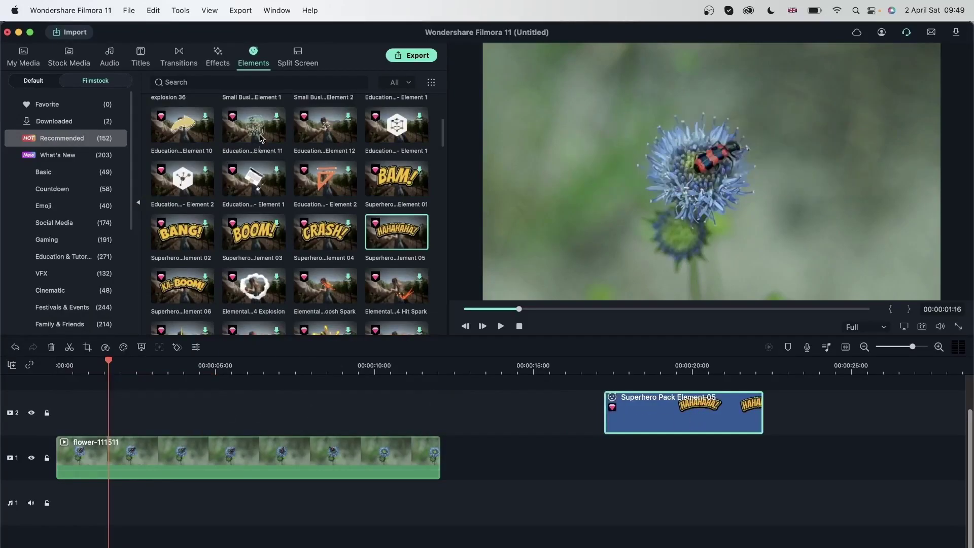
{"action": "left_click", "coordinate": [218, 60]}
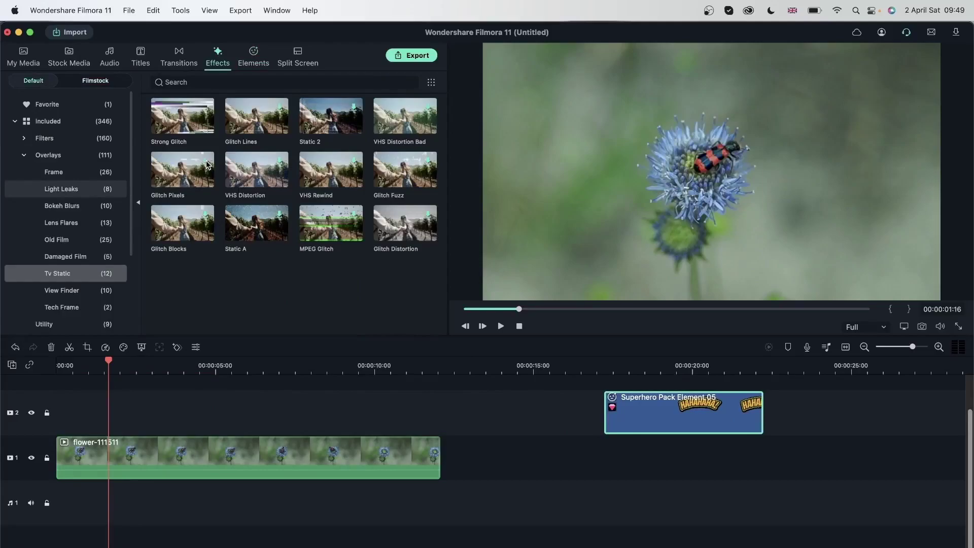
{"action": "left_click_drag", "start_coordinate": [174, 169], "coordinate": [62, 420]}
Step: Try an opacity of 49 on the Glitch Pixels effect and restore it to 100
{"action": "double_click", "coordinate": [174, 415]}
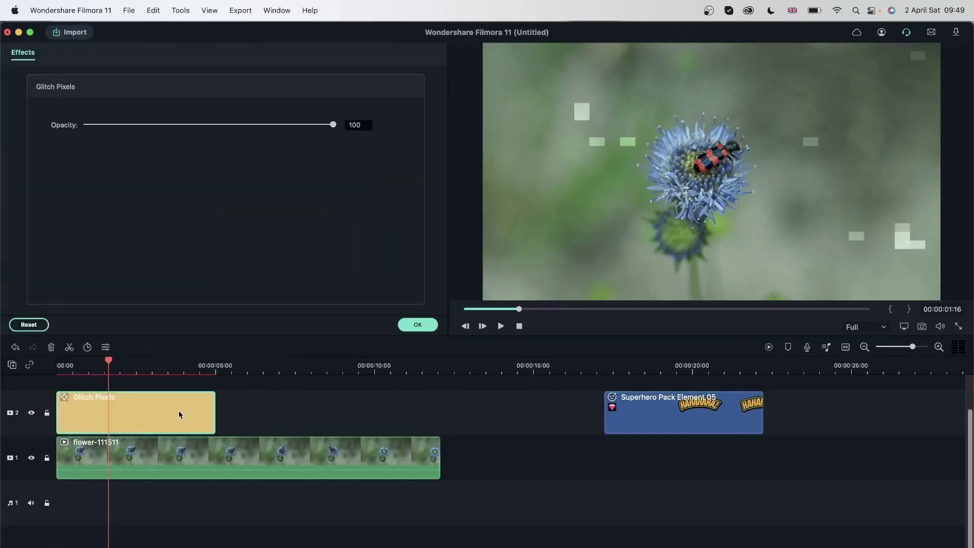
{"action": "left_click", "coordinate": [152, 456]}
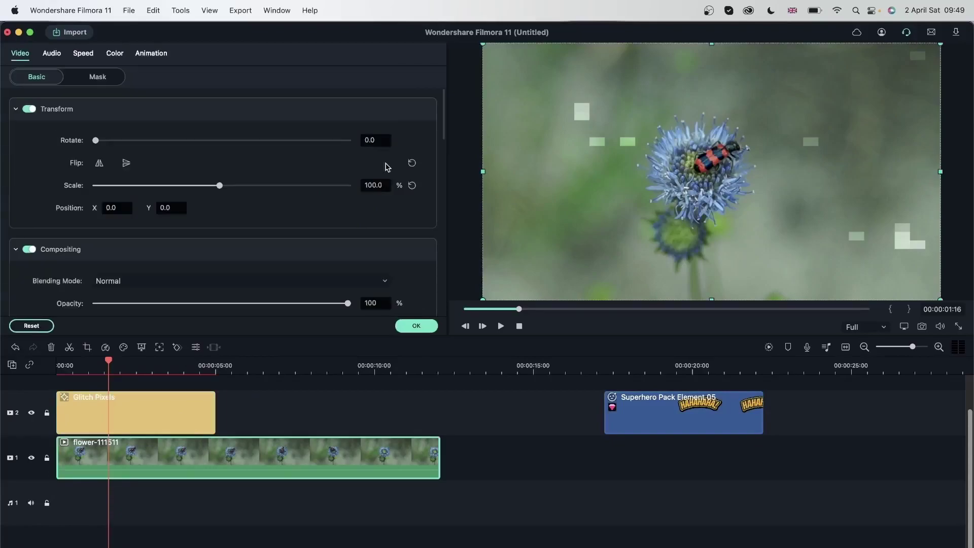
{"action": "left_click", "coordinate": [154, 424]}
{"action": "left_click_drag", "start_coordinate": [260, 125], "coordinate": [205, 125]}
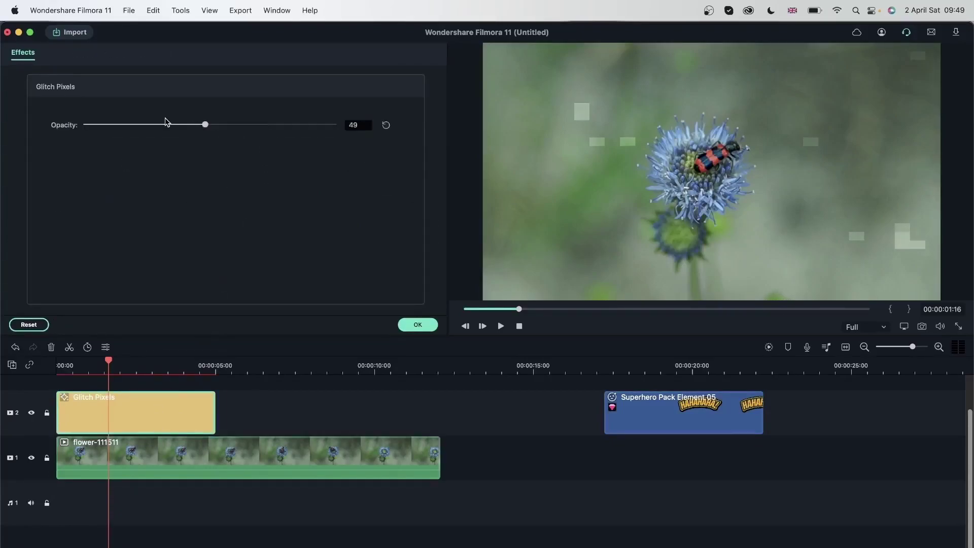
{"action": "left_click", "coordinate": [332, 125]}
Step: Shift the flower clip slightly down in the preview to Y -24.8
{"action": "left_click", "coordinate": [638, 150]}
{"action": "mouse_move", "coordinate": [623, 166]}
{"action": "left_mouse_down"}
{"action": "mouse_move", "coordinate": [801, 166]}
{"action": "mouse_move", "coordinate": [621, 182]}
{"action": "mouse_move", "coordinate": [703, 166]}
{"action": "mouse_move", "coordinate": [463, 224]}
{"action": "mouse_move", "coordinate": [700, 173]}
{"action": "mouse_move", "coordinate": [463, 195]}
{"action": "mouse_move", "coordinate": [603, 199]}
{"action": "mouse_move", "coordinate": [617, 160]}
{"action": "mouse_move", "coordinate": [621, 174]}
{"action": "left_mouse_up"}
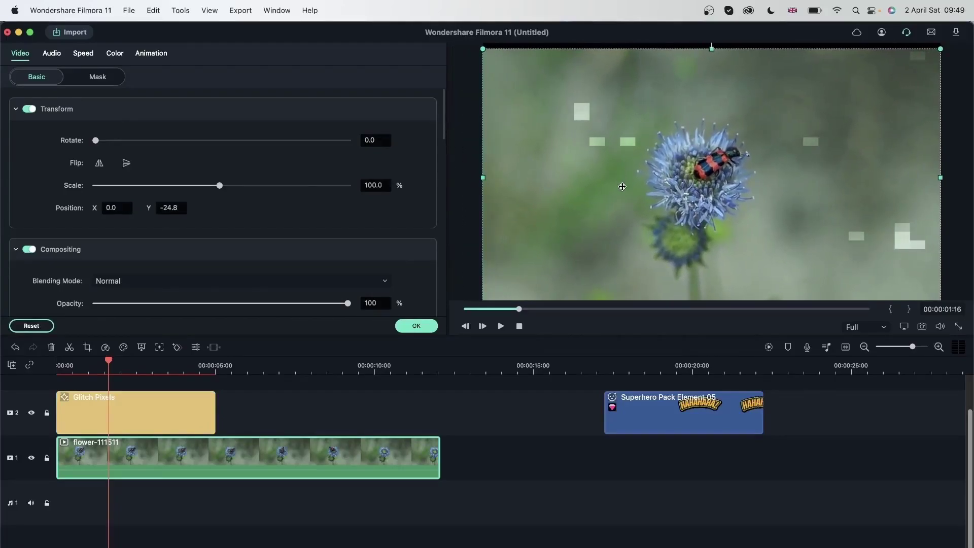
{"action": "left_click", "coordinate": [602, 432]}
{"action": "left_click", "coordinate": [152, 456]}
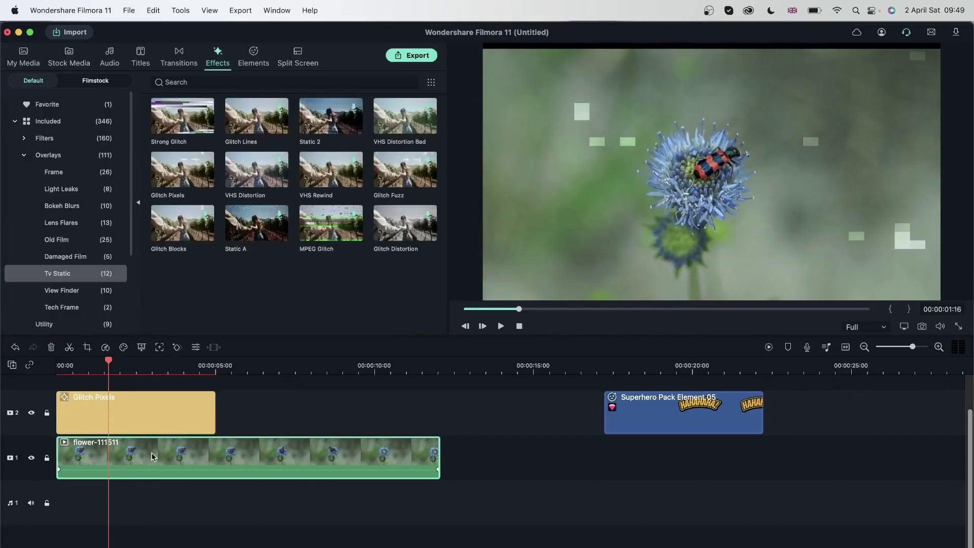
Step: Lock the flower clip's track and try changing the Glitch Pixels effect's opacity, ending at 100
{"action": "left_click", "coordinate": [46, 458]}
{"action": "left_click", "coordinate": [119, 410]}
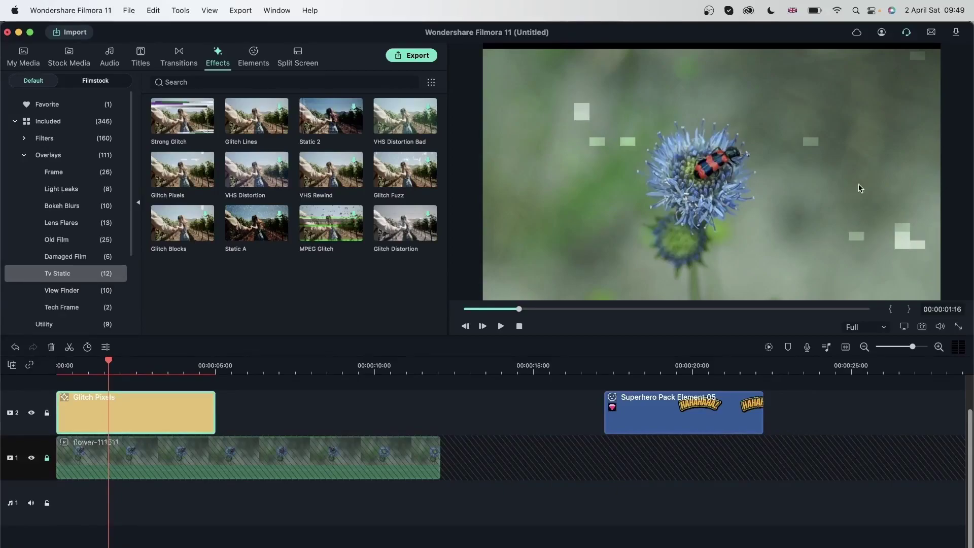
{"action": "left_click", "coordinate": [105, 347]}
{"action": "left_click_drag", "start_coordinate": [331, 125], "coordinate": [339, 157]}
{"action": "left_click_drag", "start_coordinate": [304, 126], "coordinate": [465, 208]}
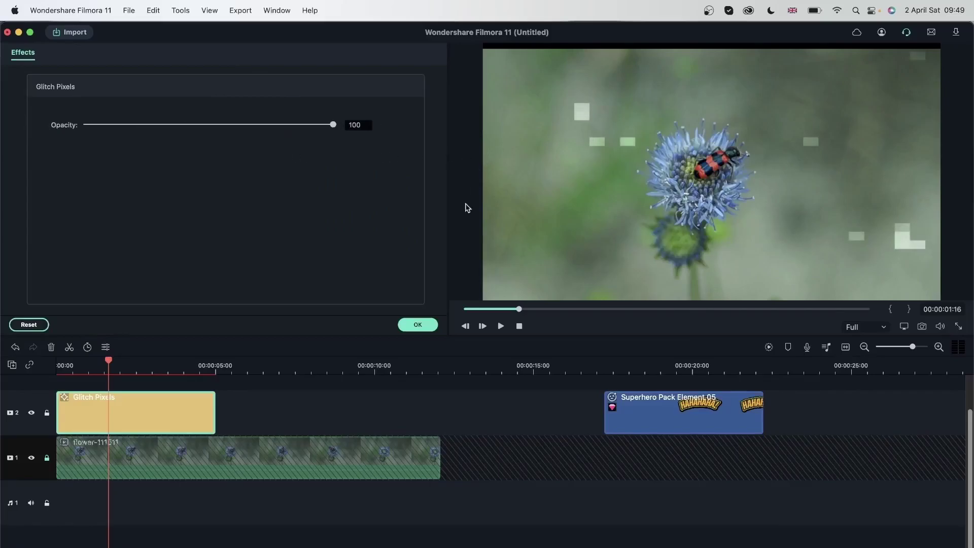
{"action": "left_click", "coordinate": [427, 325]}
Step: Delete the Glitch Pixels effect and move the HAHAHAHA element back over the flower clip, starting at about 1 second
{"action": "left_click", "coordinate": [279, 420]}
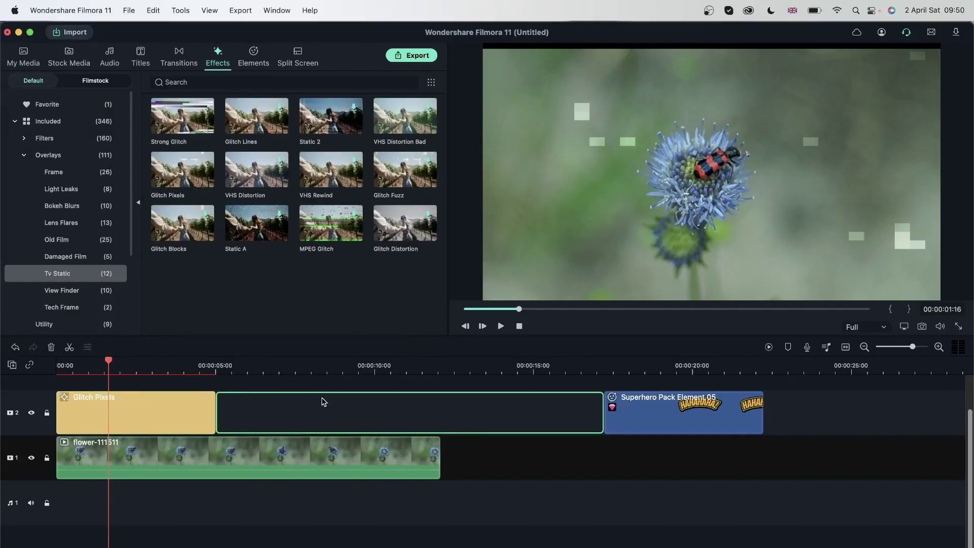
{"action": "left_click", "coordinate": [191, 408]}
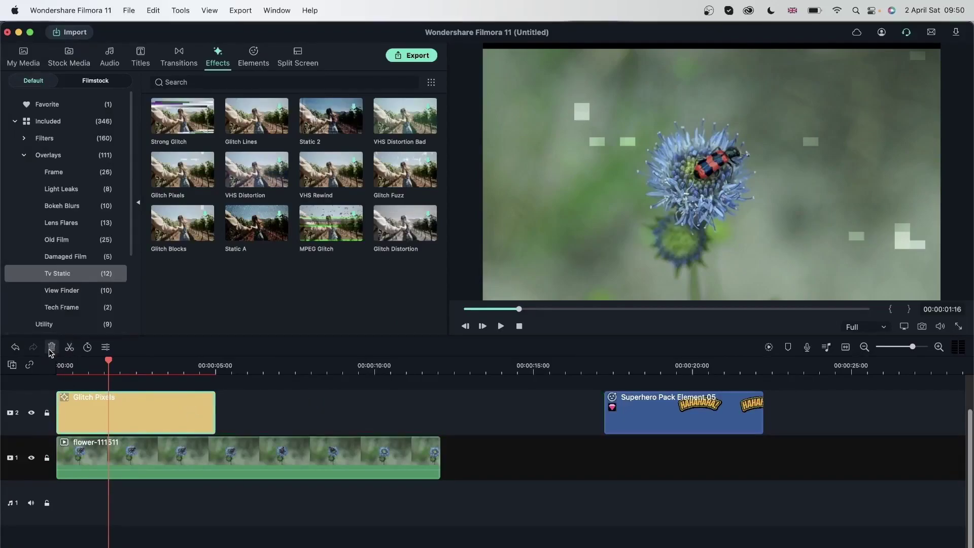
{"action": "left_click", "coordinate": [51, 347]}
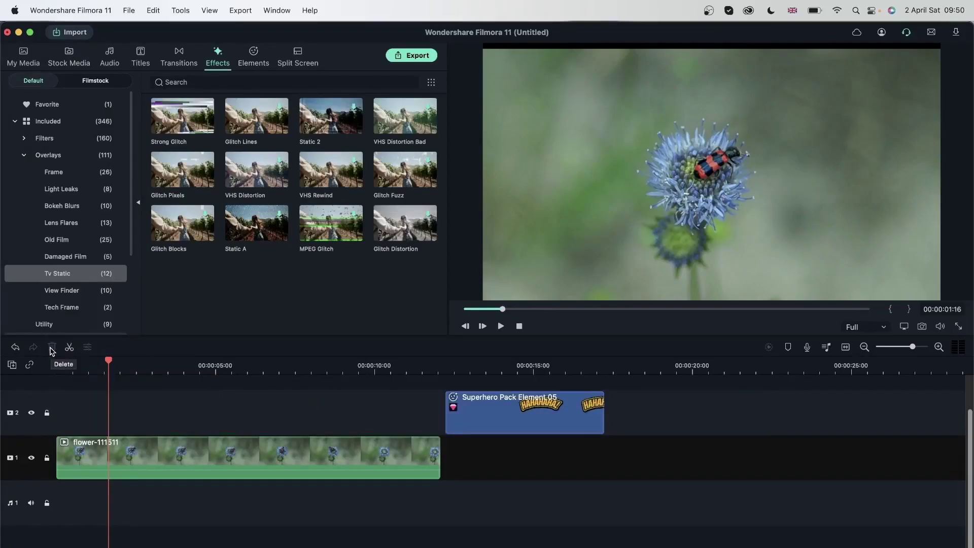
{"action": "left_click", "coordinate": [509, 423]}
{"action": "left_click_drag", "start_coordinate": [542, 419], "coordinate": [190, 433]}
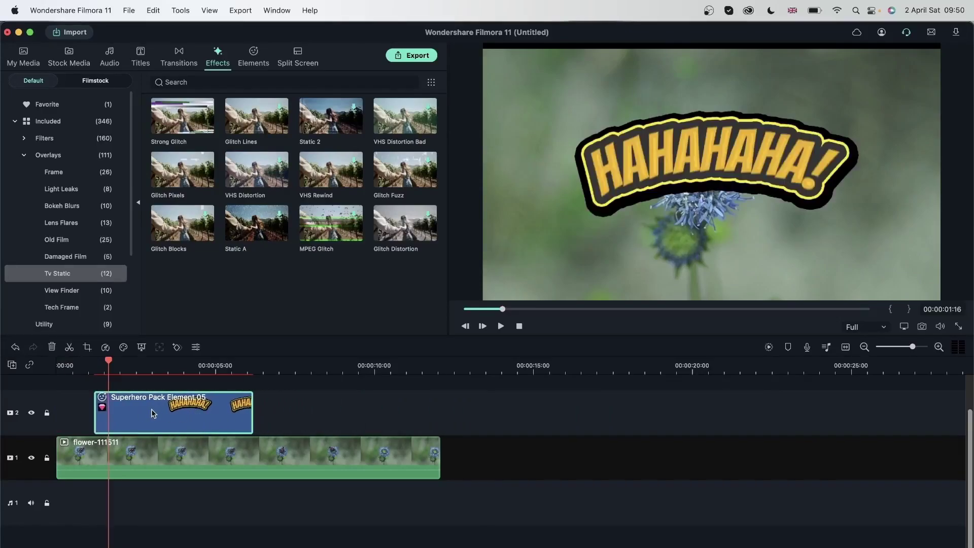
Step: Scale the HAHAHAHA element down to 54.3% and position it above the flower at X -49.9, Y 303.2
{"action": "double_click", "coordinate": [174, 409]}
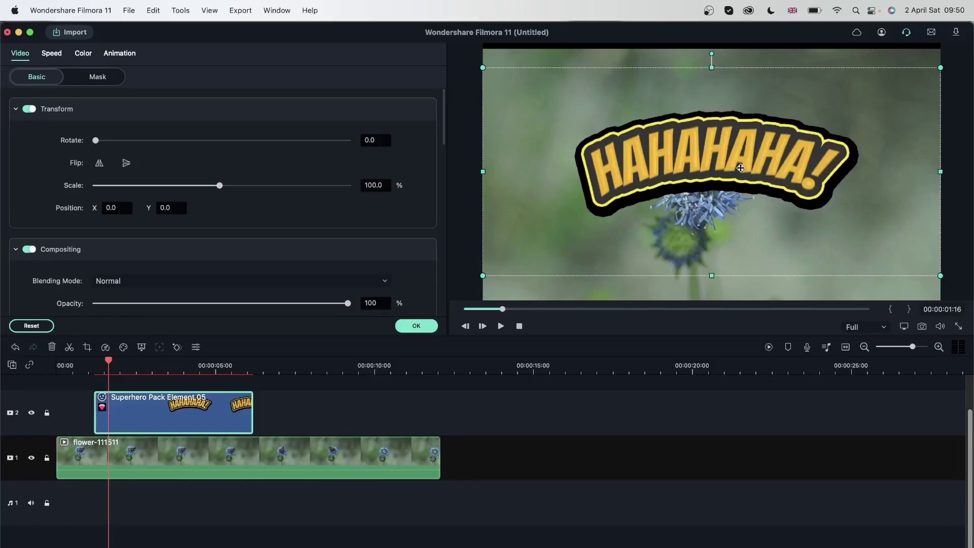
{"action": "left_click_drag", "start_coordinate": [731, 160], "coordinate": [723, 84]}
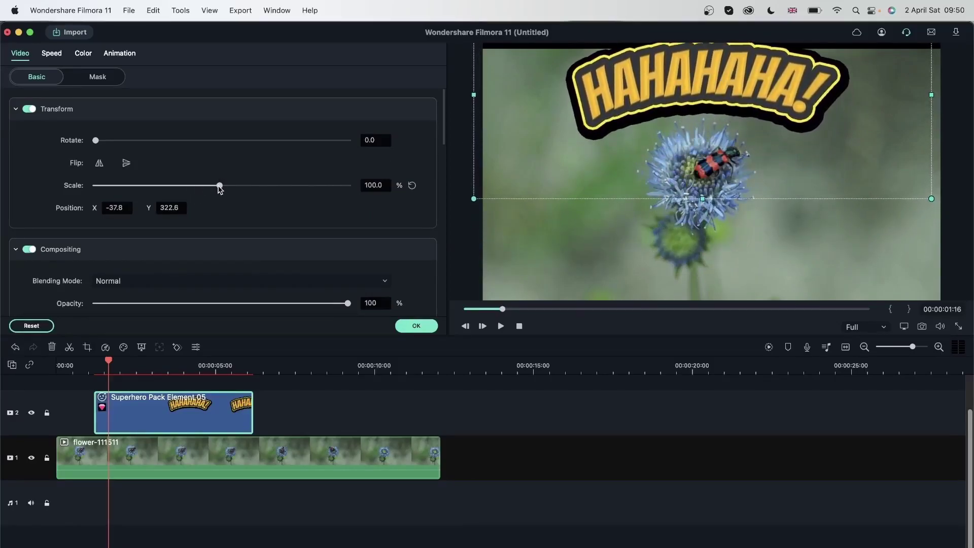
{"action": "left_click_drag", "start_coordinate": [220, 186], "coordinate": [213, 186]}
{"action": "left_click_drag", "start_coordinate": [484, 194], "coordinate": [668, 111]}
{"action": "left_click_drag", "start_coordinate": [776, 66], "coordinate": [684, 110]}
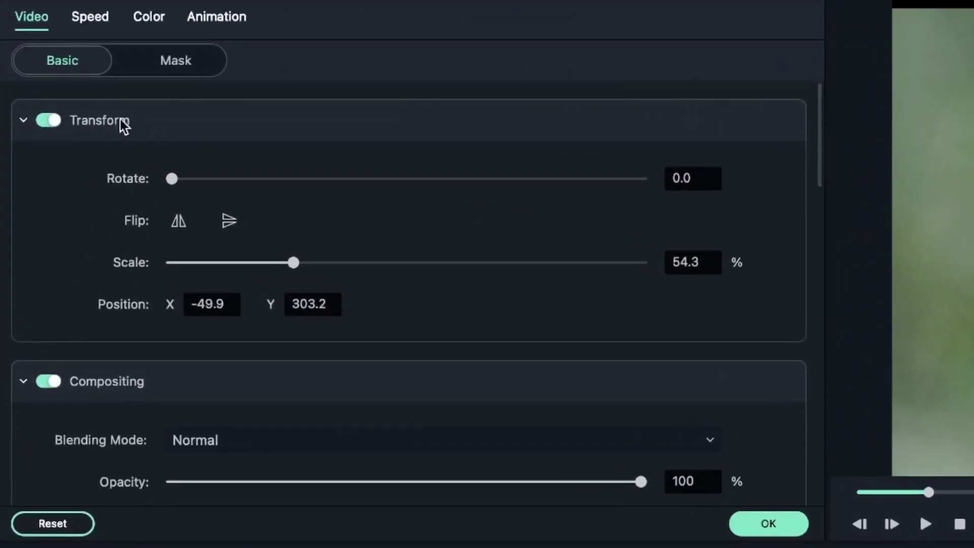
Step: Enable Drop Shadow for the HAHAHAHA element and nudge the element slightly left and up in the preview
{"action": "scroll", "coordinate": [117, 256], "scroll_direction": "down", "scroll_amount": 3}
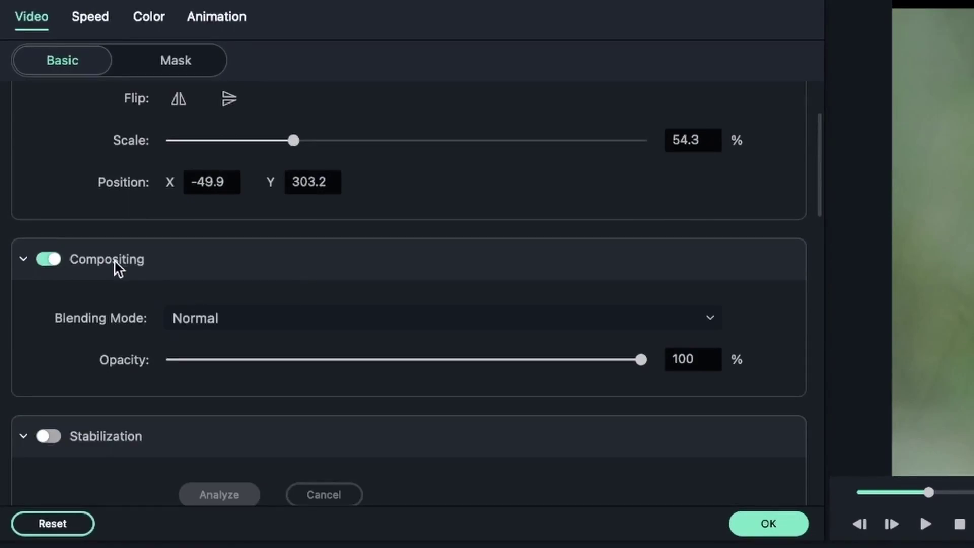
{"action": "scroll", "coordinate": [210, 334], "scroll_direction": "down", "scroll_amount": 8}
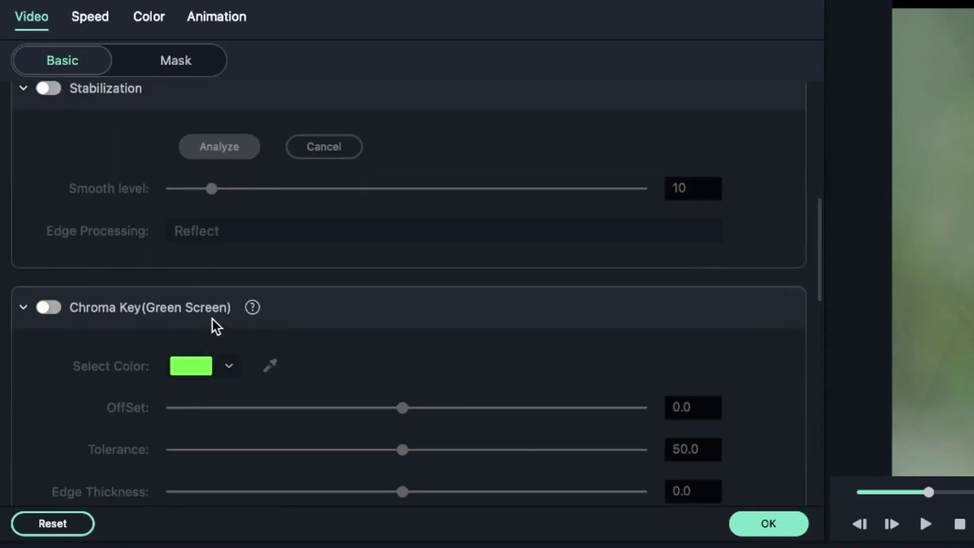
{"action": "scroll", "coordinate": [212, 319], "scroll_direction": "down", "scroll_amount": 5}
{"action": "scroll", "coordinate": [211, 324], "scroll_direction": "up", "scroll_amount": 4}
{"action": "scroll", "coordinate": [218, 372], "scroll_direction": "down", "scroll_amount": 13}
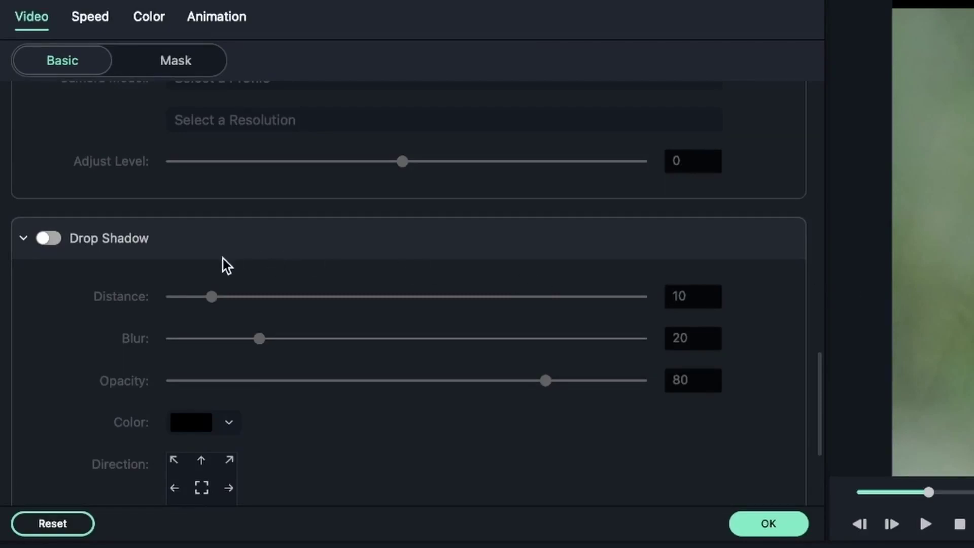
{"action": "left_click", "coordinate": [51, 237]}
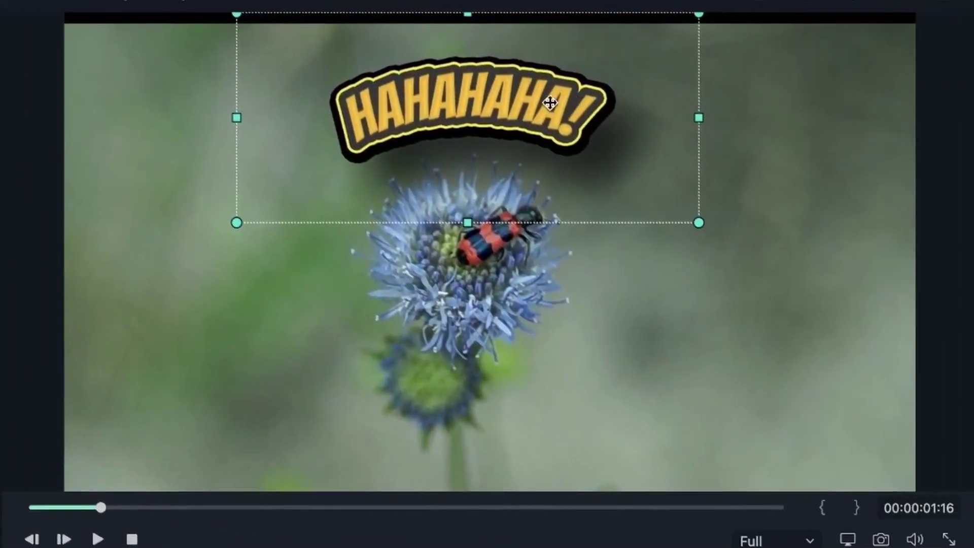
{"action": "left_click_drag", "start_coordinate": [522, 119], "coordinate": [511, 96]}
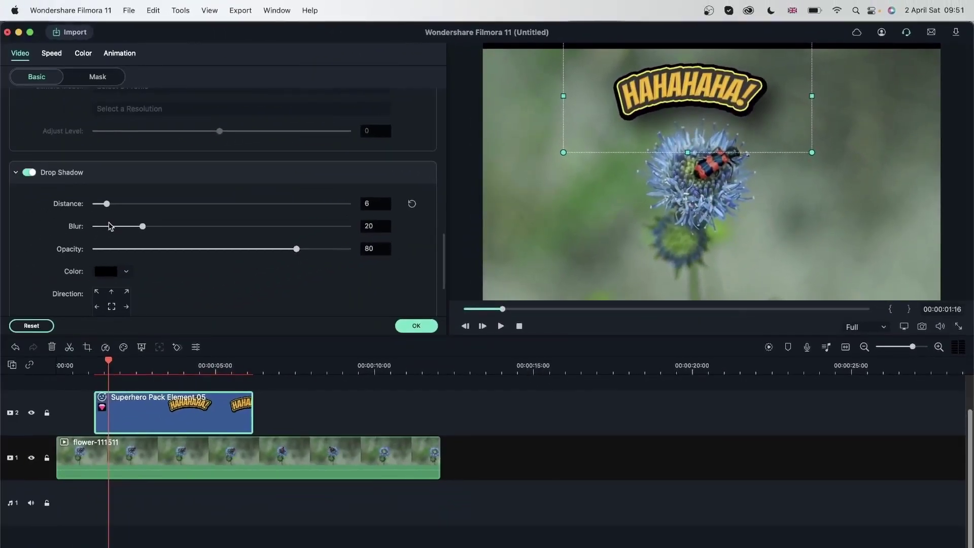
Step: Set the drop shadow's distance to 43, blur to 0 and opacity to 100
{"action": "left_click_drag", "start_coordinate": [107, 204], "coordinate": [408, 230]}
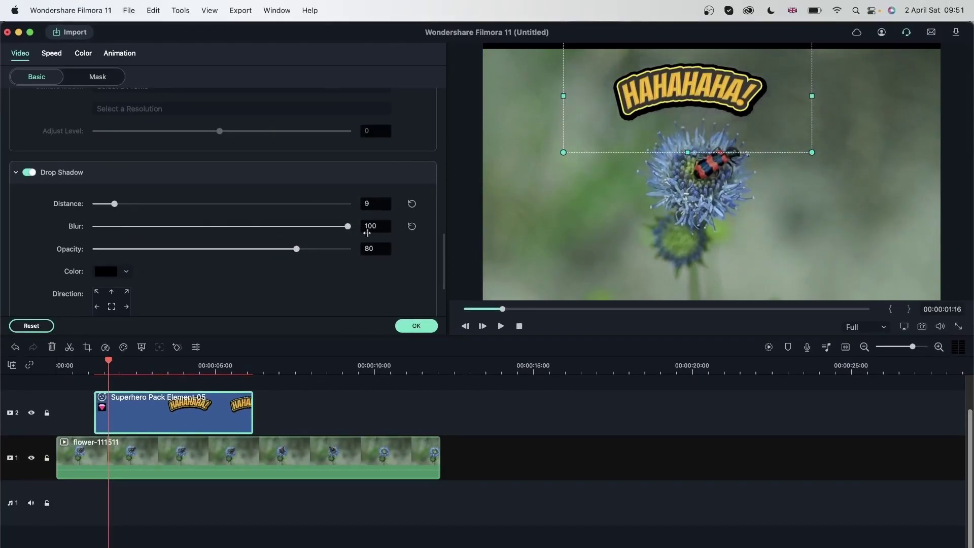
{"action": "left_click_drag", "start_coordinate": [115, 204], "coordinate": [202, 205]}
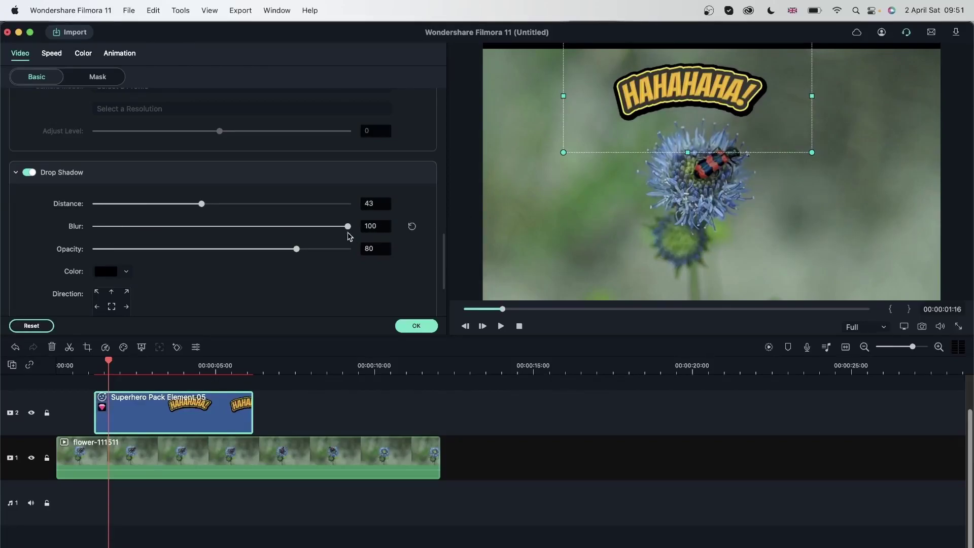
{"action": "left_click_drag", "start_coordinate": [347, 226], "coordinate": [52, 235]}
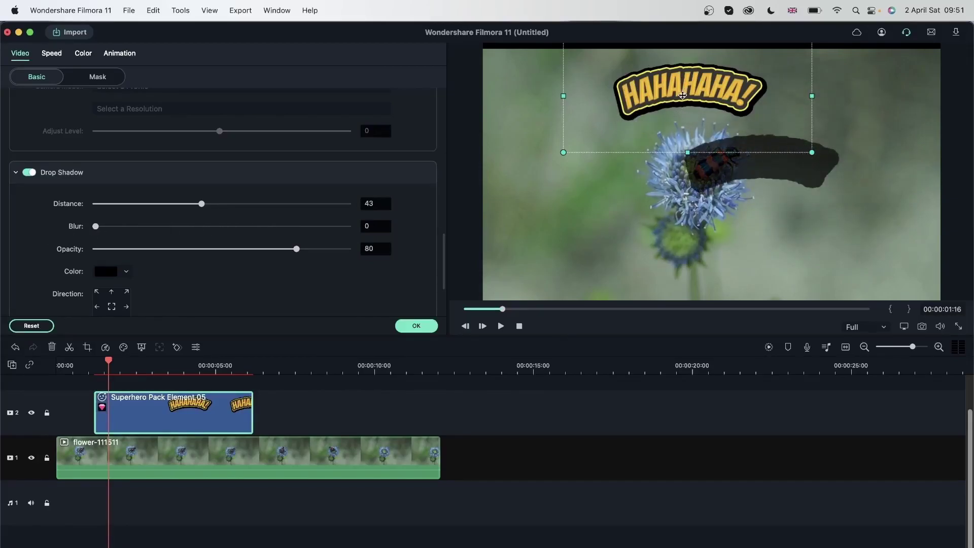
{"action": "left_click_drag", "start_coordinate": [297, 251], "coordinate": [430, 258]}
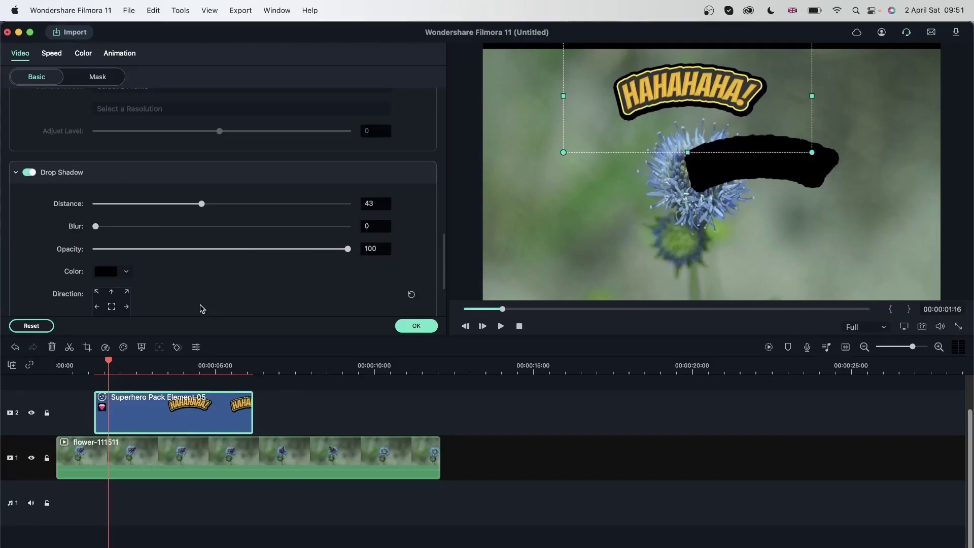
Step: Sample the element's yellow lettering as the drop shadow colour and darken it to brown
{"action": "left_click", "coordinate": [112, 273]}
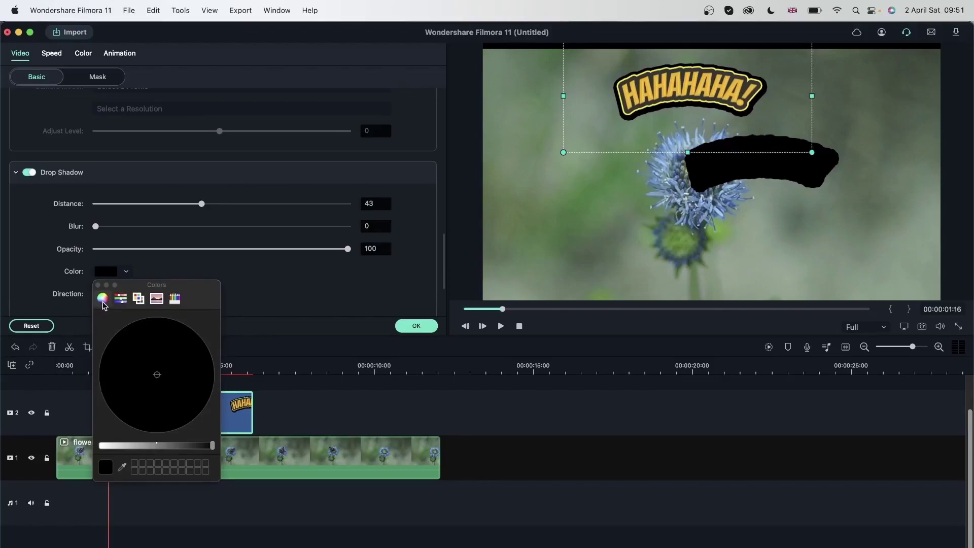
{"action": "left_click", "coordinate": [123, 467]}
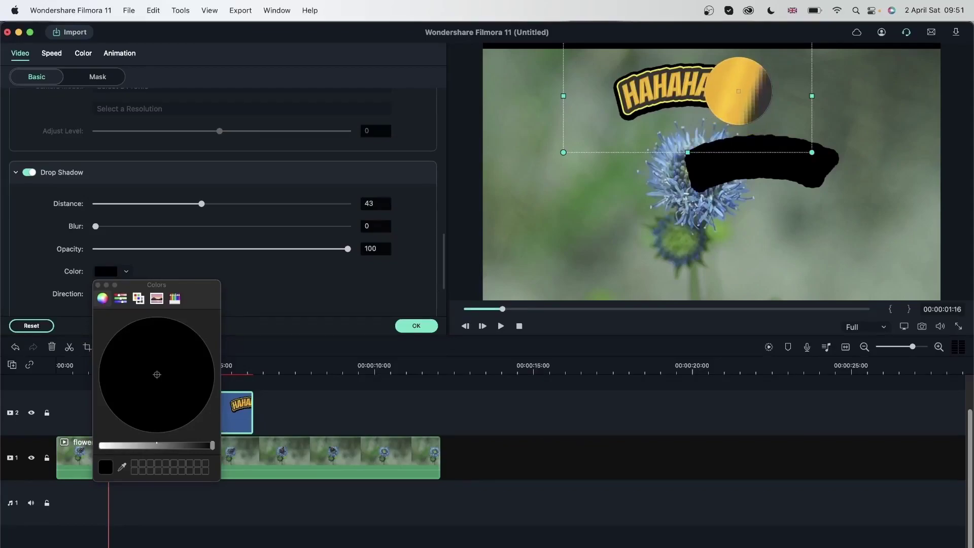
{"action": "left_click", "coordinate": [738, 92]}
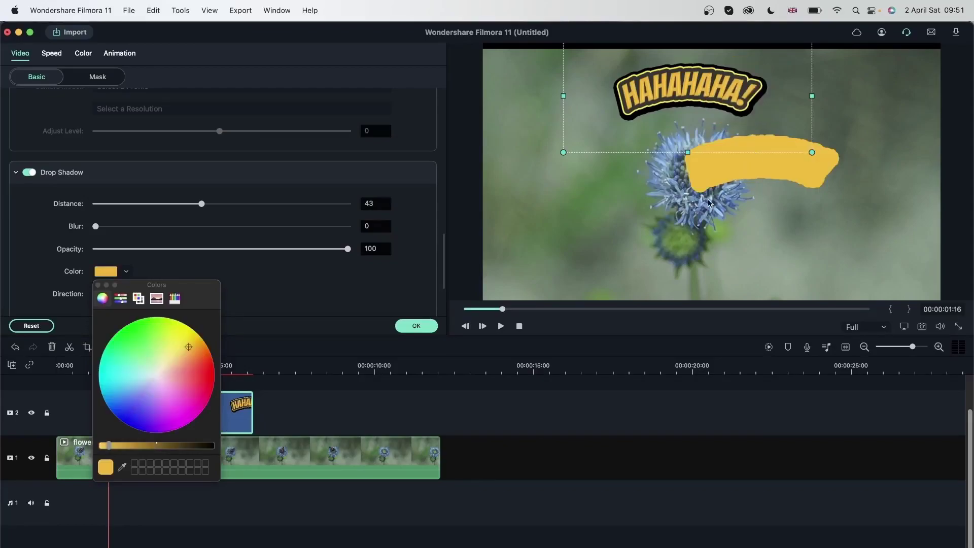
{"action": "mouse_move", "coordinate": [116, 451]}
{"action": "left_mouse_down"}
{"action": "mouse_move", "coordinate": [152, 451]}
{"action": "mouse_move", "coordinate": [130, 455]}
{"action": "left_mouse_up"}
{"action": "mouse_move", "coordinate": [181, 456]}
{"action": "left_mouse_down"}
{"action": "mouse_move", "coordinate": [147, 457]}
{"action": "mouse_move", "coordinate": [174, 459]}
{"action": "left_mouse_up"}
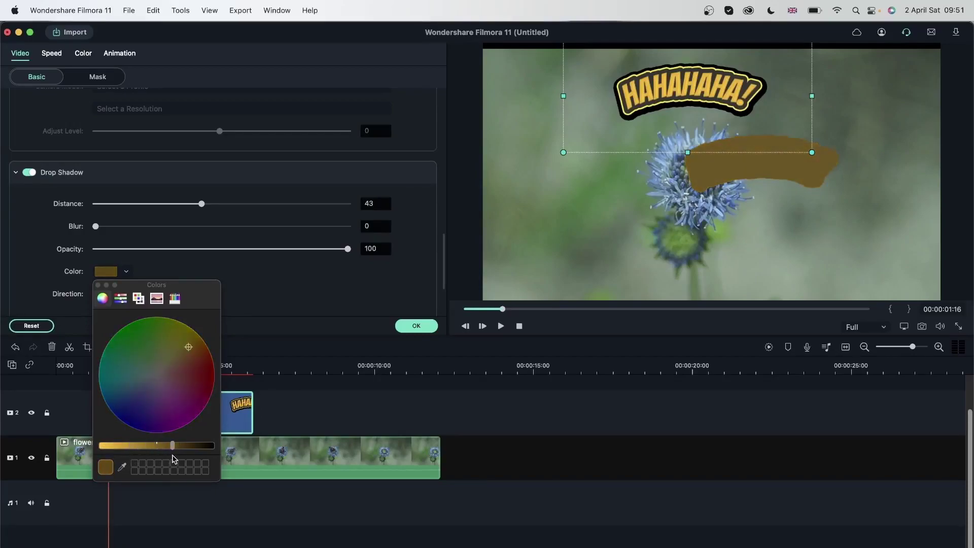
{"action": "left_click", "coordinate": [97, 286]}
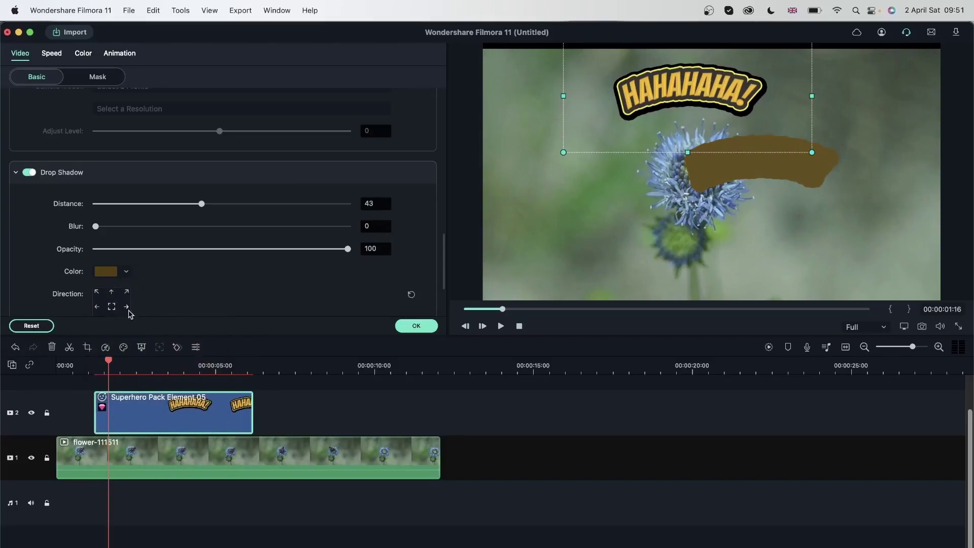
Step: Try the upward and upper-left directions for the HAHAHAHA element's drop shadow
{"action": "scroll", "coordinate": [173, 291], "scroll_direction": "down", "scroll_amount": 2}
{"action": "left_click", "coordinate": [105, 249]}
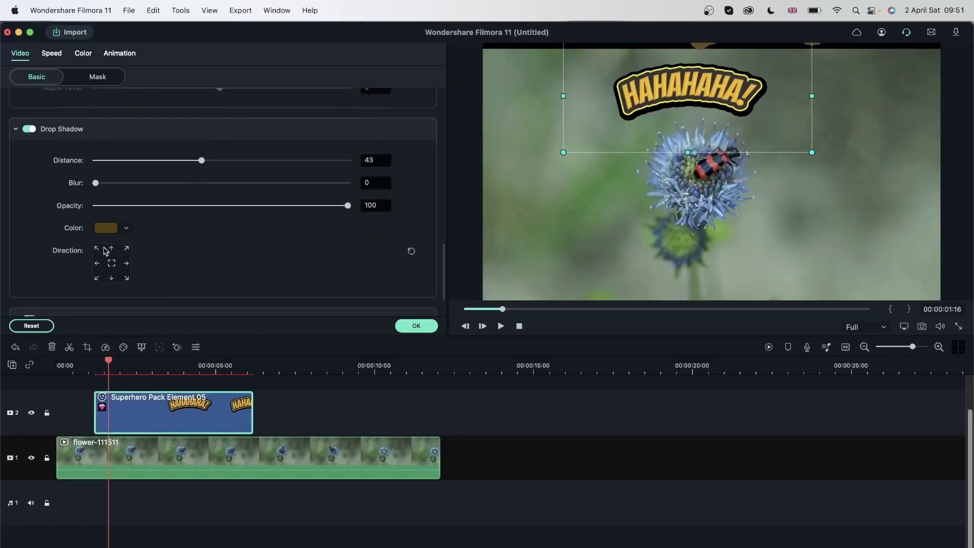
{"action": "left_click", "coordinate": [97, 249]}
Step: Reset the HAHAHAHA element's settings to their defaults and play the timeline from about 1 second
{"action": "scroll", "coordinate": [228, 249], "scroll_direction": "down", "scroll_amount": 2}
{"action": "left_click", "coordinate": [31, 326]}
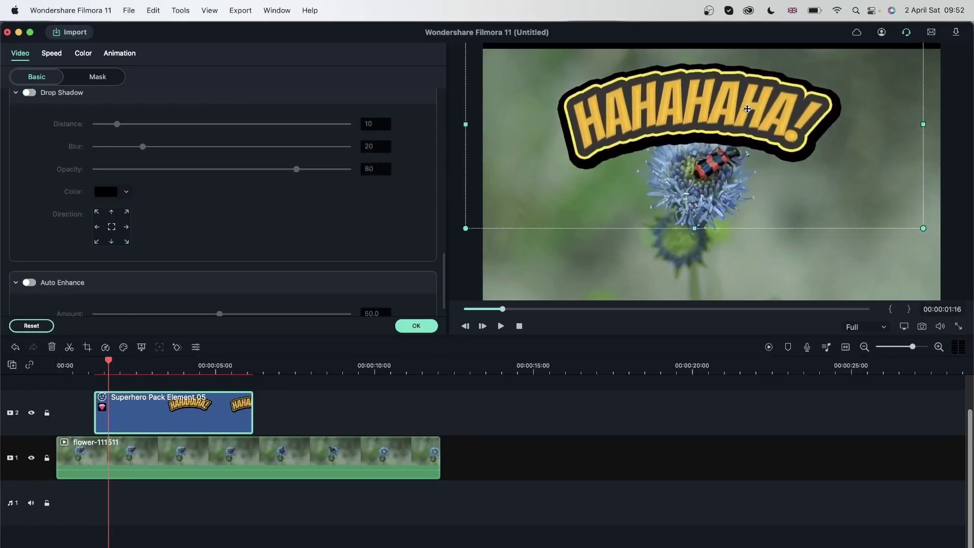
{"action": "left_click", "coordinate": [92, 363]}
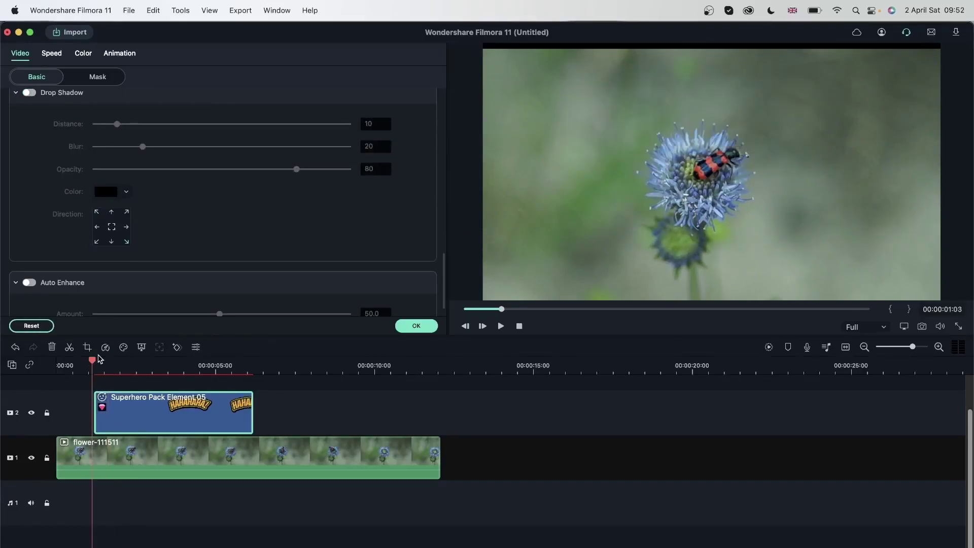
{"action": "key", "text": "space"}
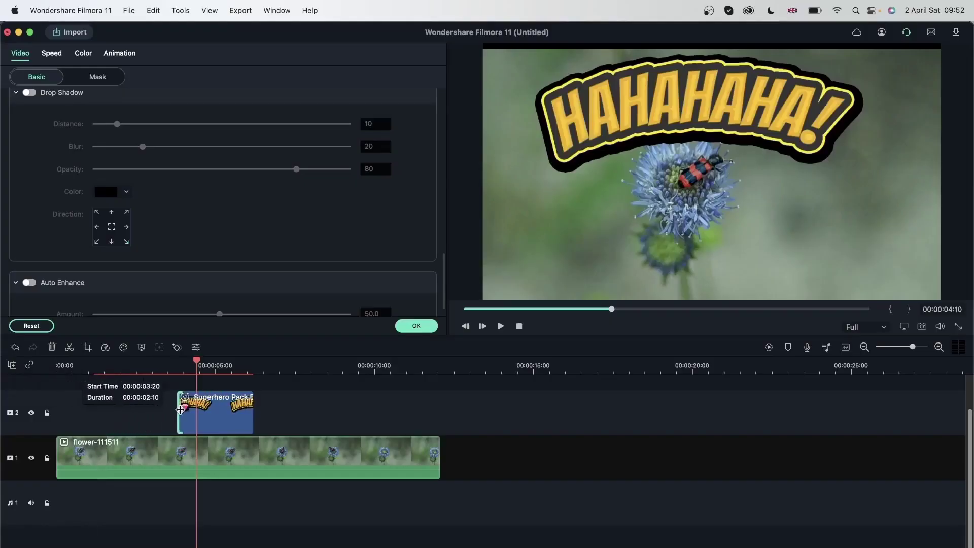
Step: Try trimming the HAHAHAHA element's start to about 4 seconds, play it back and undo the trim
{"action": "left_click_drag", "start_coordinate": [178, 408], "coordinate": [195, 408]}
{"action": "left_click", "coordinate": [85, 365]}
{"action": "key", "text": "space"}
{"action": "key", "text": "super+z"}
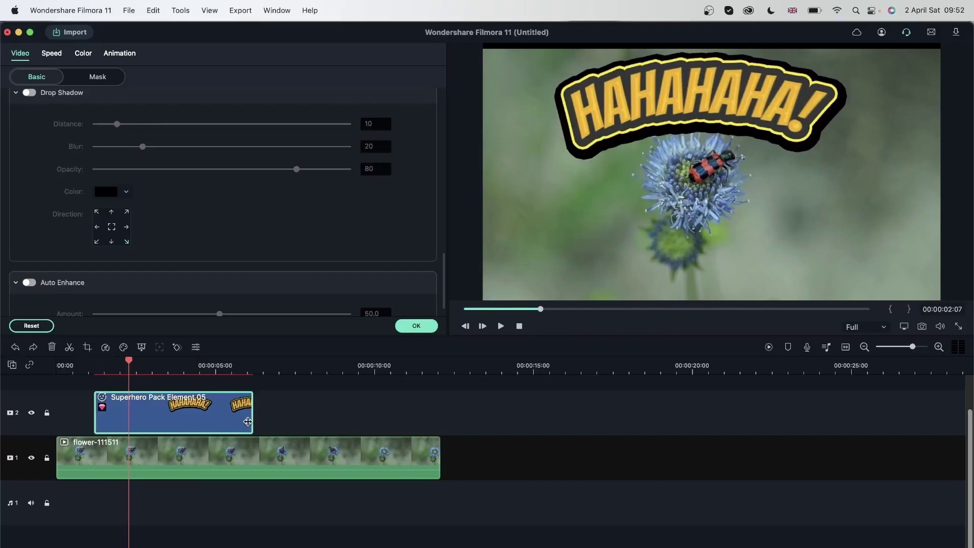
Step: Try to extend the ends of the HAHAHAHA element and the flower clip on the timeline
{"action": "left_click_drag", "start_coordinate": [250, 421], "coordinate": [433, 415]}
{"action": "left_click", "coordinate": [426, 445]}
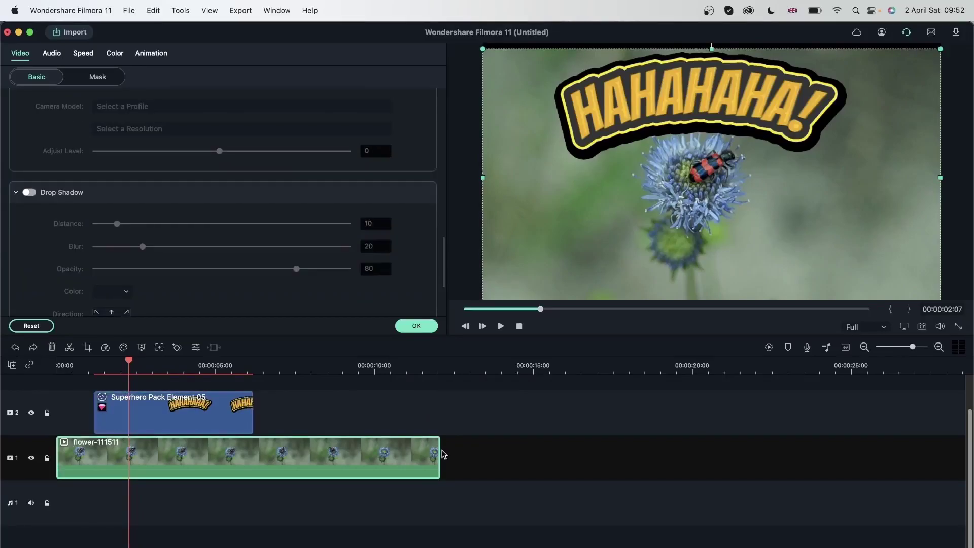
{"action": "left_click_drag", "start_coordinate": [439, 448], "coordinate": [839, 413]}
{"action": "left_click_drag", "start_coordinate": [439, 455], "coordinate": [716, 473]}
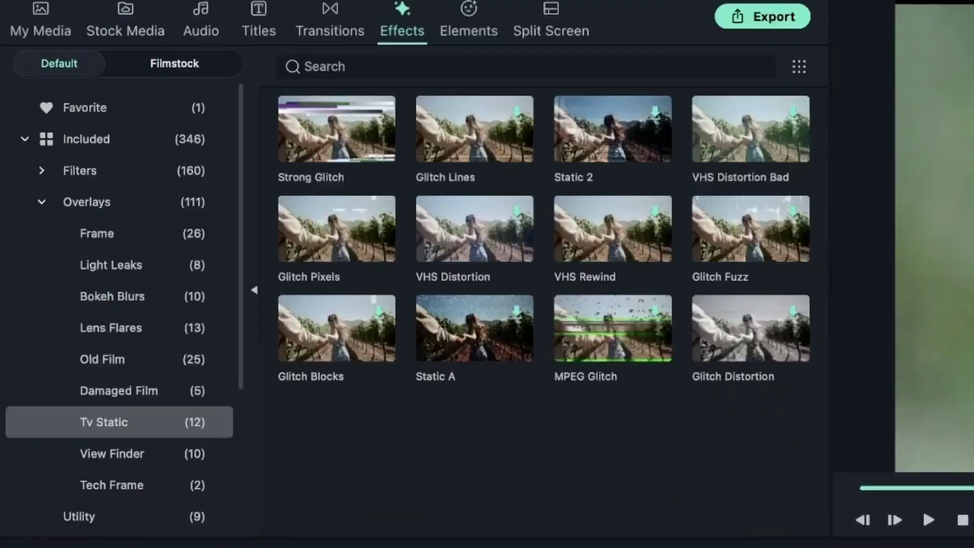
Step: Apply the Dissolve transition to the start of the HAHAHAHA element and preview it
{"action": "left_click", "coordinate": [325, 17]}
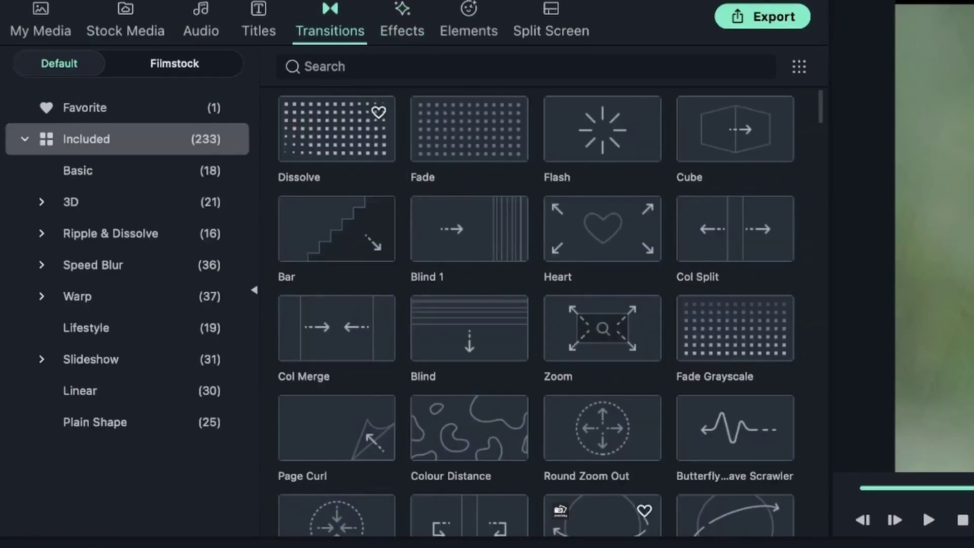
{"action": "left_click_drag", "start_coordinate": [336, 129], "coordinate": [174, 416]}
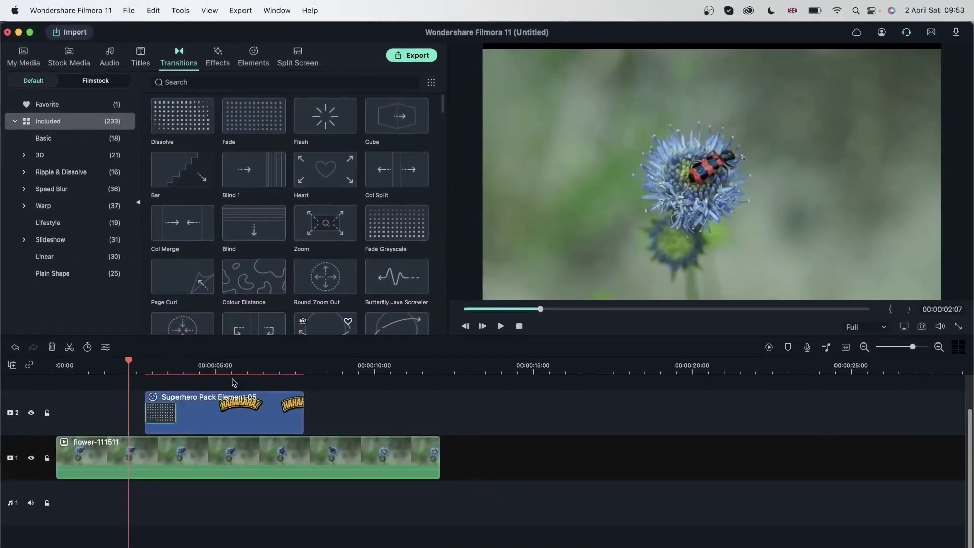
{"action": "key", "text": "space"}
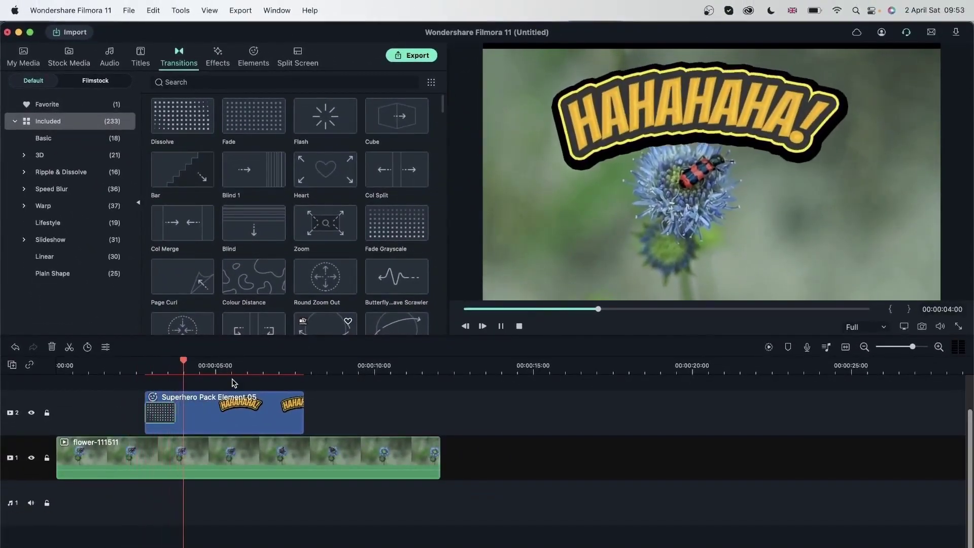
{"action": "key", "text": "space"}
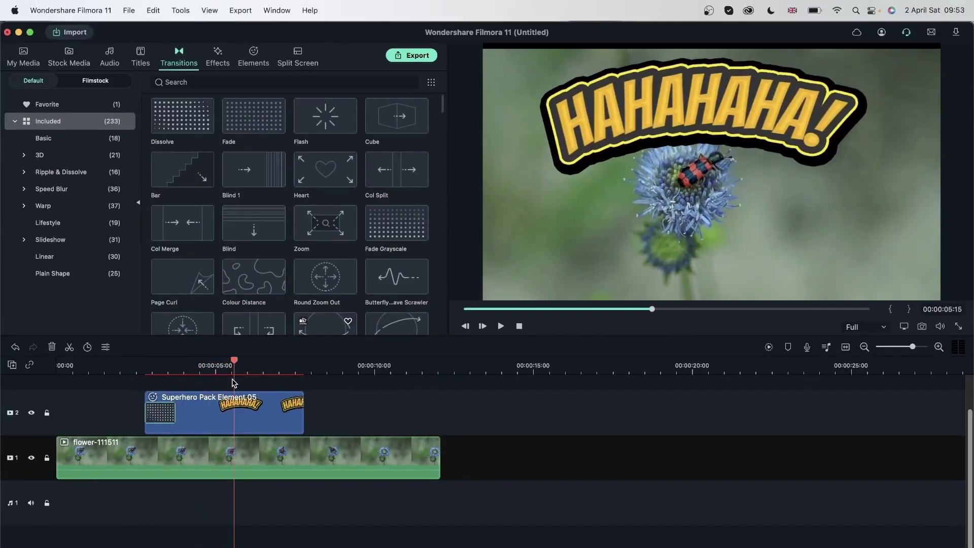
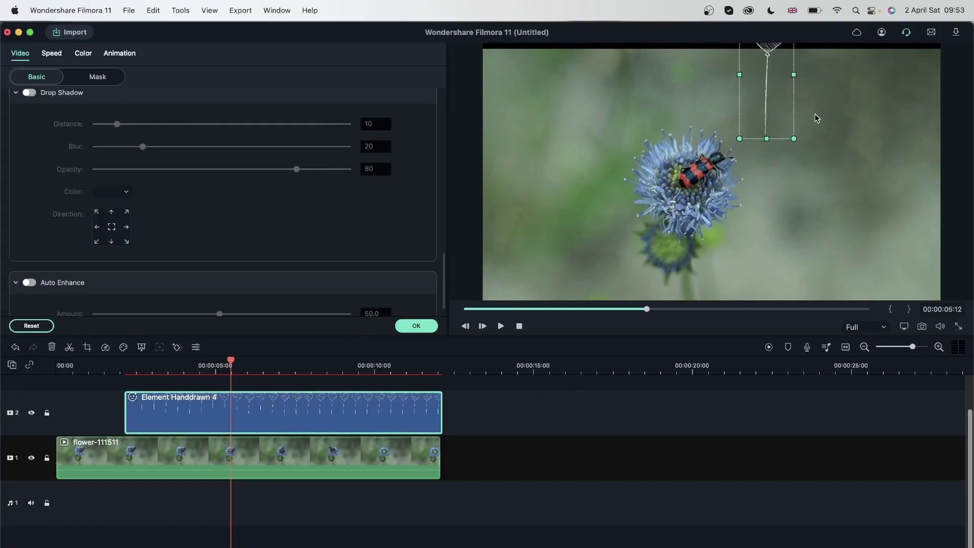
Step: Move the hand-drawn heart balloon to the right of the flower, tilt it slightly and accept its settings
{"action": "left_click_drag", "start_coordinate": [765, 68], "coordinate": [807, 186]}
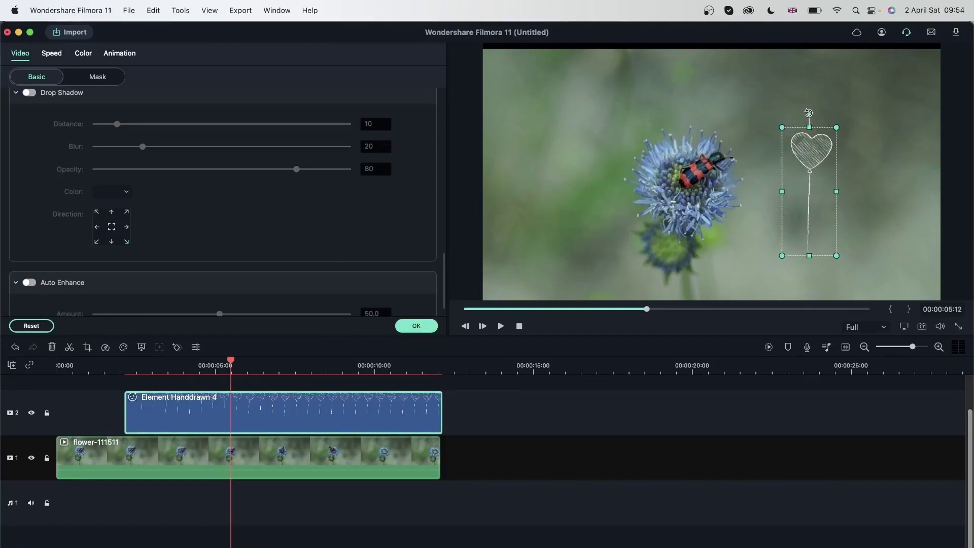
{"action": "mouse_move", "coordinate": [810, 113]}
{"action": "left_mouse_down"}
{"action": "mouse_move", "coordinate": [728, 190]}
{"action": "mouse_move", "coordinate": [753, 247]}
{"action": "mouse_move", "coordinate": [809, 112]}
{"action": "left_mouse_up"}
{"action": "left_click", "coordinate": [415, 326]}
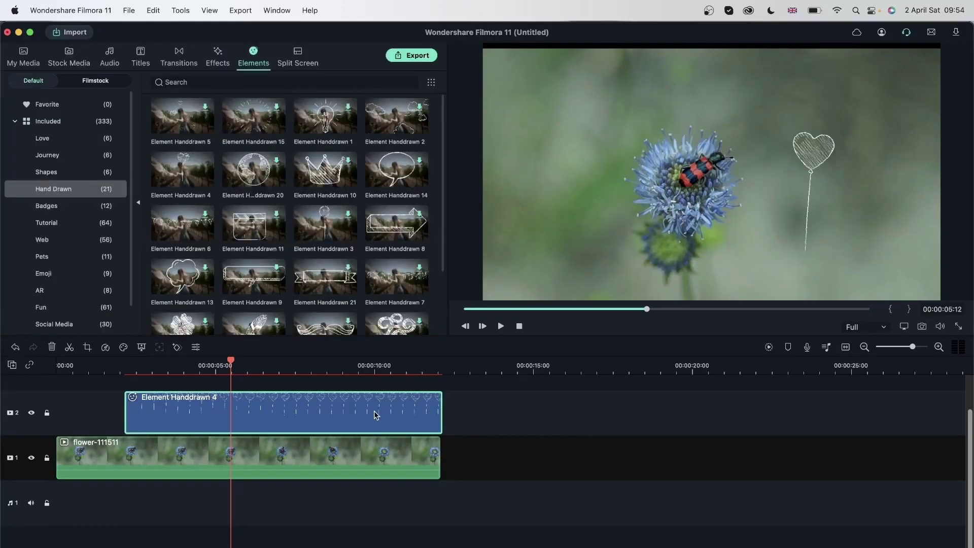
Step: Delete the hand-drawn heart balloon from the timeline and browse the Badges and Tutorial element categories
{"action": "key", "text": "Delete"}
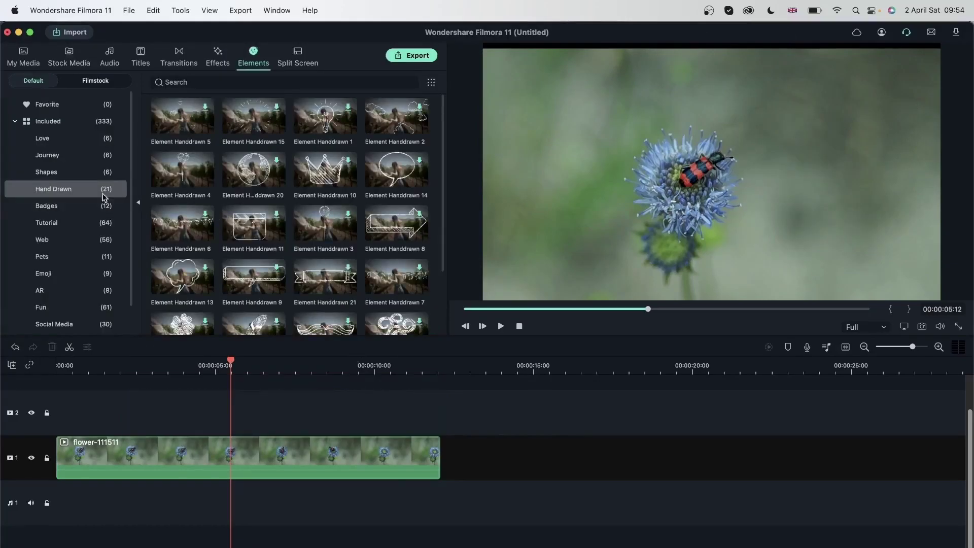
{"action": "left_click", "coordinate": [62, 206]}
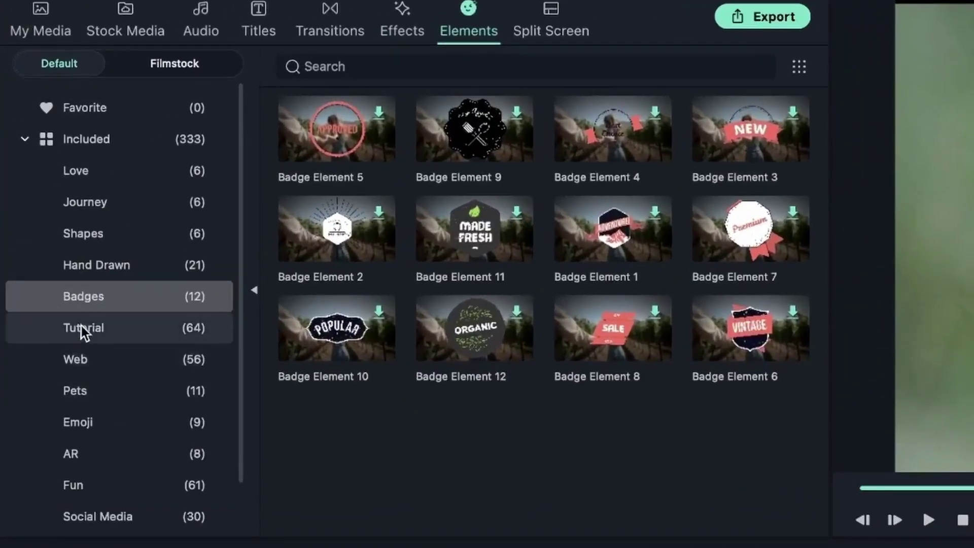
{"action": "left_click", "coordinate": [45, 222]}
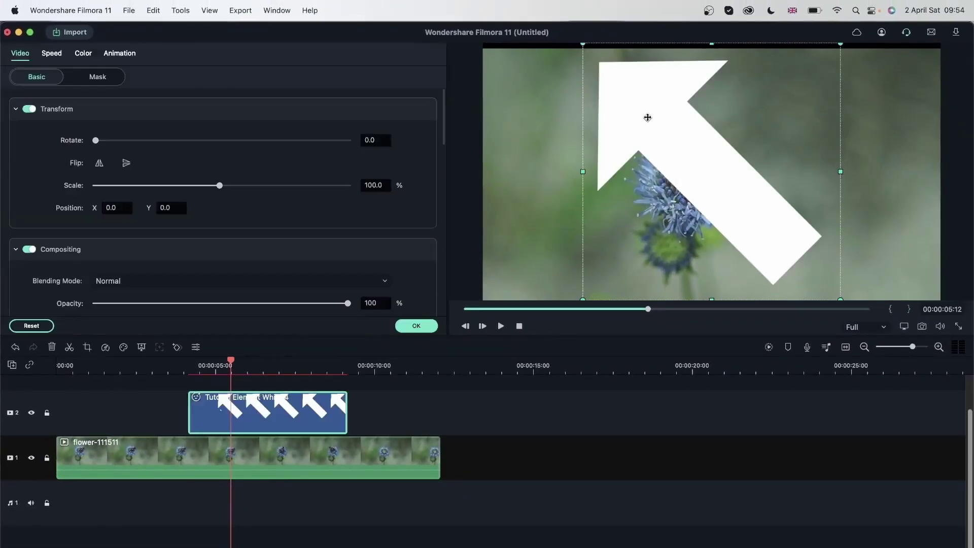
Step: Scale the white arrow element to 30.5%, position it at X 195.7, Y -164.8 pointing at the flower, and preview it
{"action": "mouse_move", "coordinate": [647, 117]}
{"action": "left_mouse_down"}
{"action": "mouse_move", "coordinate": [837, 275]}
{"action": "mouse_move", "coordinate": [632, 127]}
{"action": "left_mouse_up"}
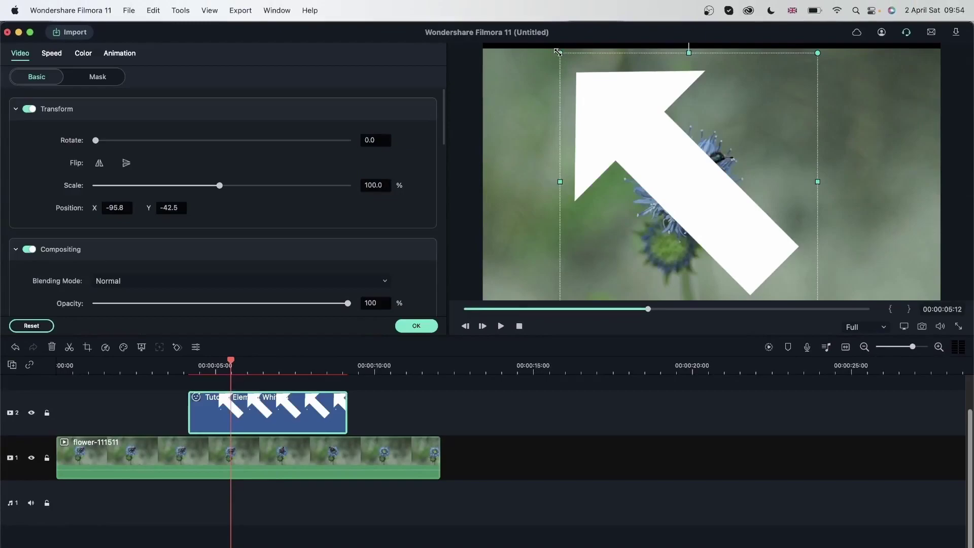
{"action": "left_click_drag", "start_coordinate": [559, 53], "coordinate": [712, 205]}
{"action": "left_click_drag", "start_coordinate": [748, 247], "coordinate": [748, 214]}
{"action": "left_click", "coordinate": [213, 367]}
{"action": "key", "text": "space"}
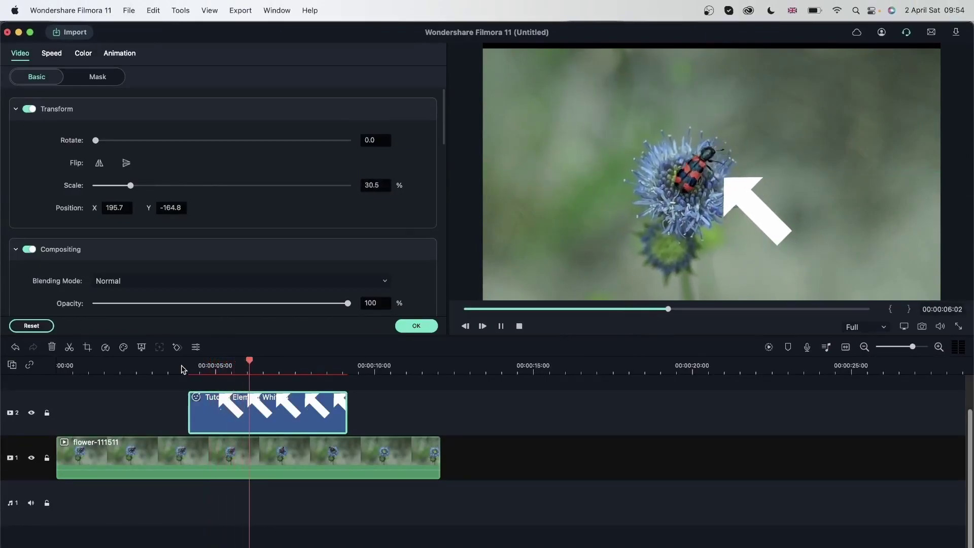
{"action": "key", "text": "space"}
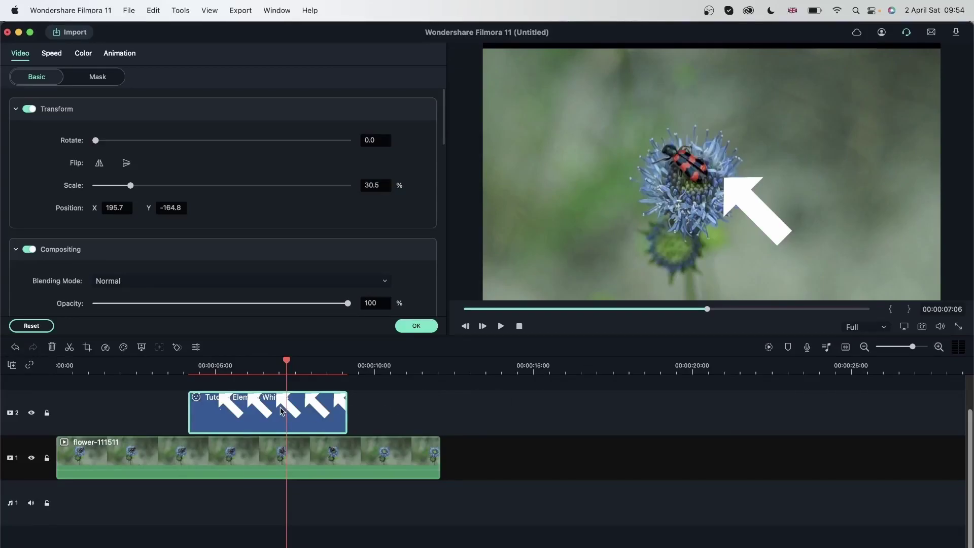
Step: Delete the white arrow element and browse the Web, Pets, Emoji and AR element categories
{"action": "left_click", "coordinate": [52, 347]}
{"action": "left_click", "coordinate": [51, 242]}
{"action": "left_click", "coordinate": [84, 259]}
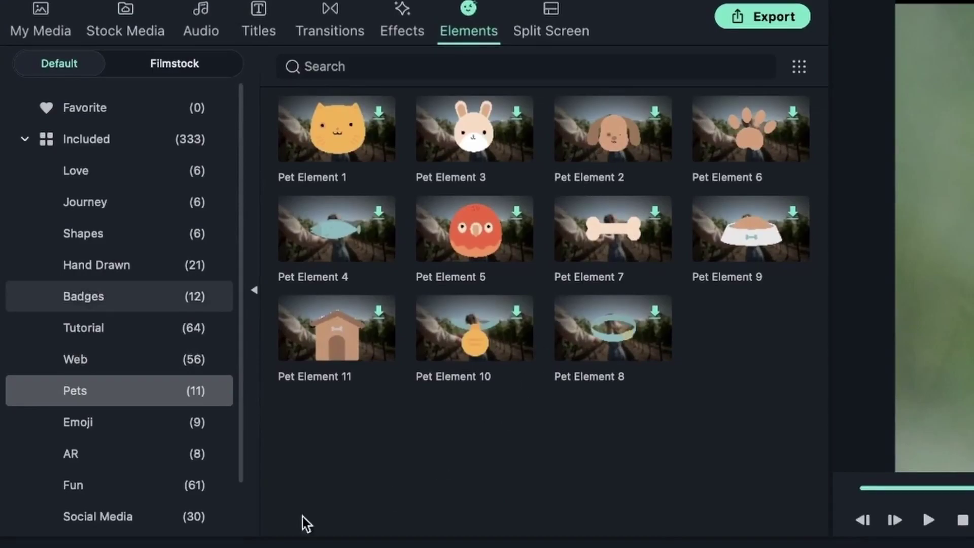
{"action": "left_click", "coordinate": [150, 427]}
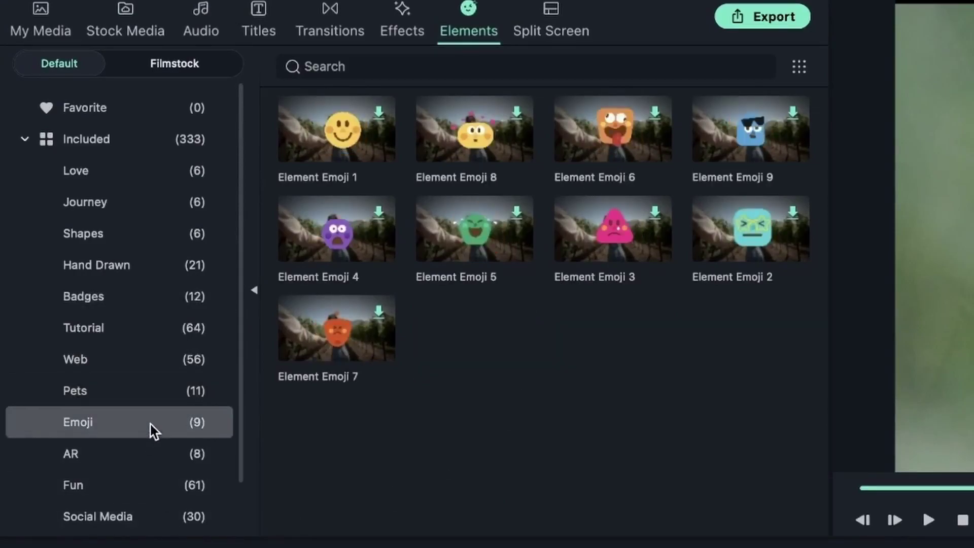
{"action": "left_click", "coordinate": [136, 456]}
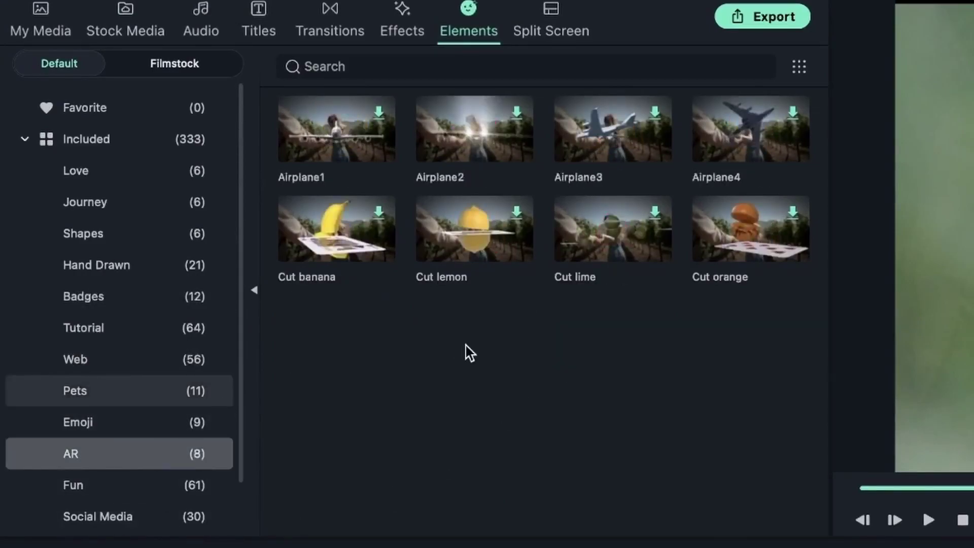
Step: Place the Cut banana element above the flower clip at about 7 seconds and preview its animation
{"action": "left_click_drag", "start_coordinate": [378, 205], "coordinate": [517, 547]}
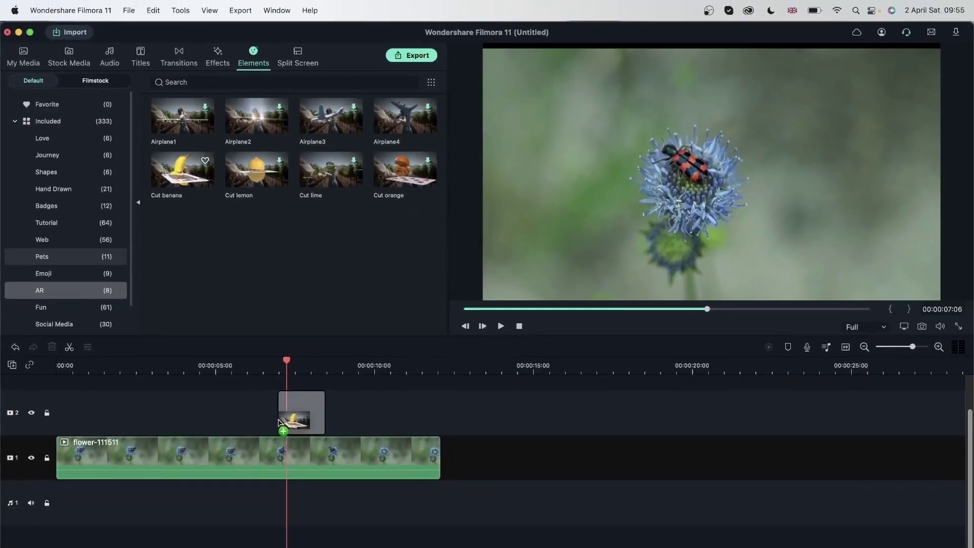
{"action": "left_click_drag", "start_coordinate": [279, 422], "coordinate": [288, 420]}
{"action": "key", "text": "space"}
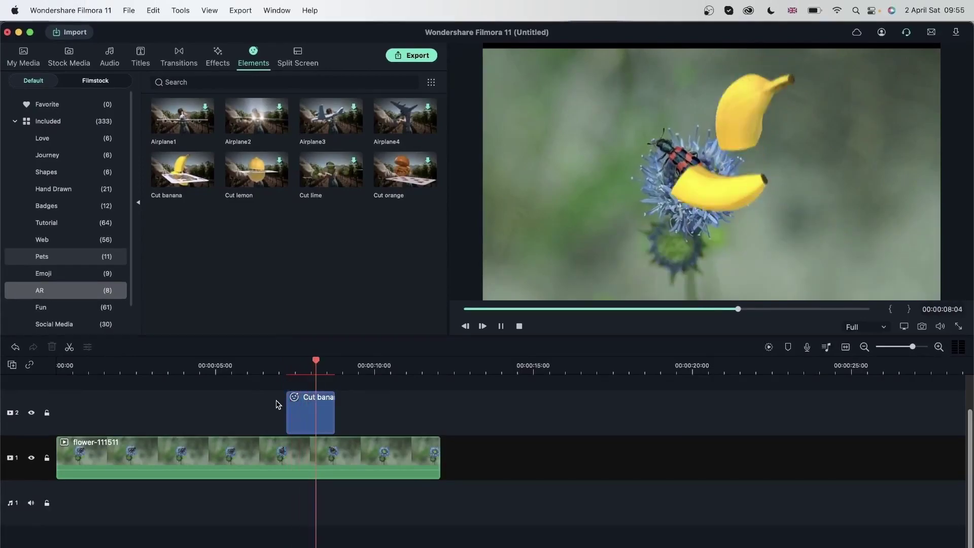
{"action": "key", "text": "space"}
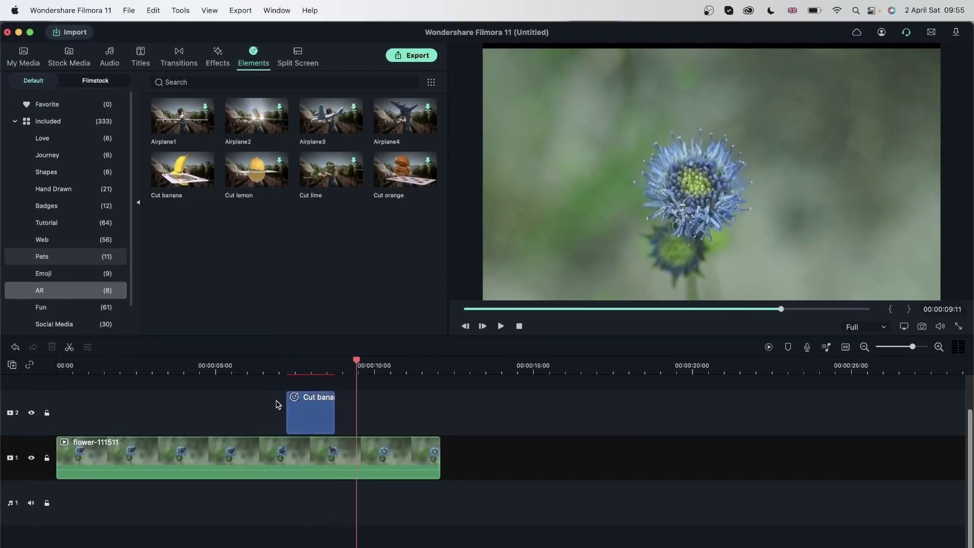
{"action": "left_click", "coordinate": [283, 363]}
{"action": "left_click_drag", "start_coordinate": [283, 361], "coordinate": [312, 368]}
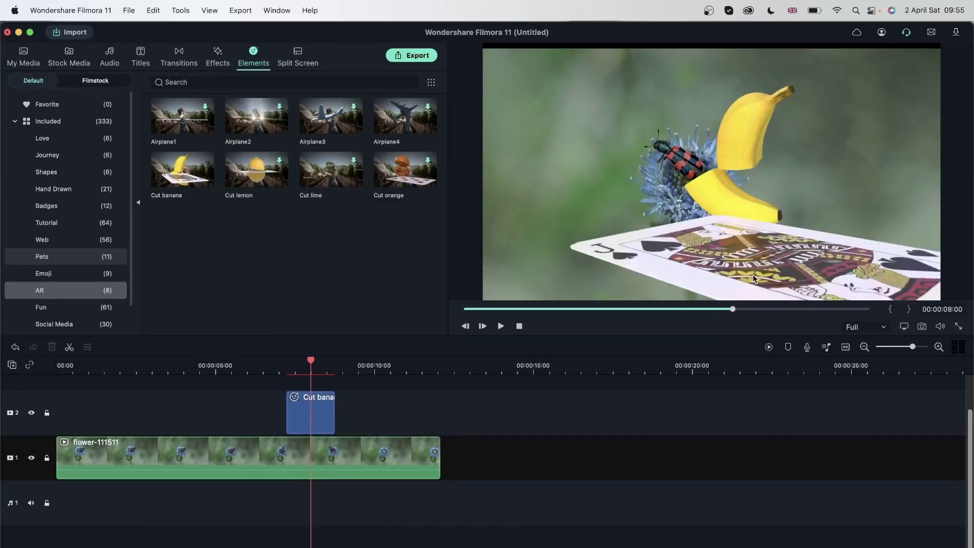
{"action": "mouse_move", "coordinate": [314, 357]}
{"action": "left_mouse_down"}
{"action": "mouse_move", "coordinate": [300, 361]}
{"action": "mouse_move", "coordinate": [323, 362]}
{"action": "left_mouse_up"}
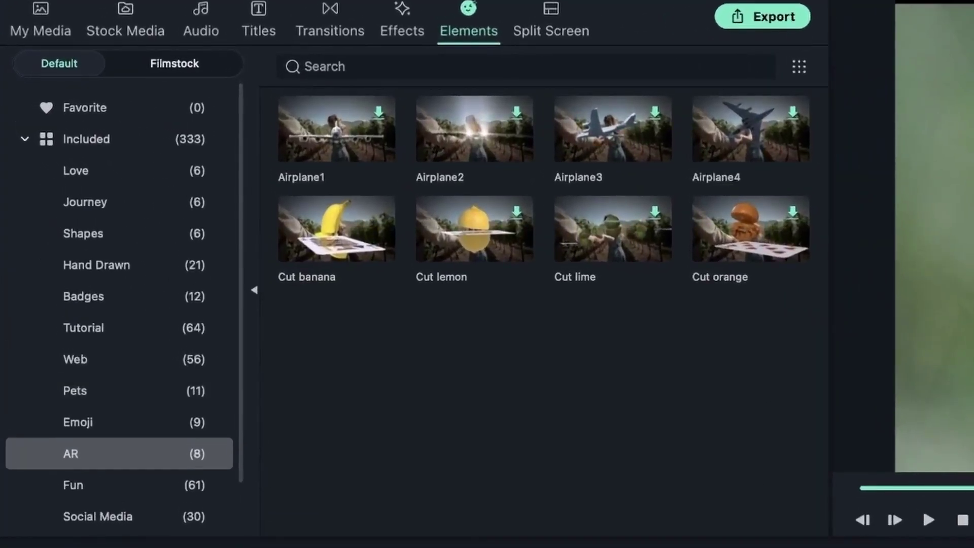
Step: Browse the Fun element category down to the energy and neon elements
{"action": "left_click", "coordinate": [100, 484]}
{"action": "scroll", "coordinate": [582, 290], "scroll_direction": "down", "scroll_amount": 3}
{"action": "scroll", "coordinate": [581, 287], "scroll_direction": "down", "scroll_amount": 10}
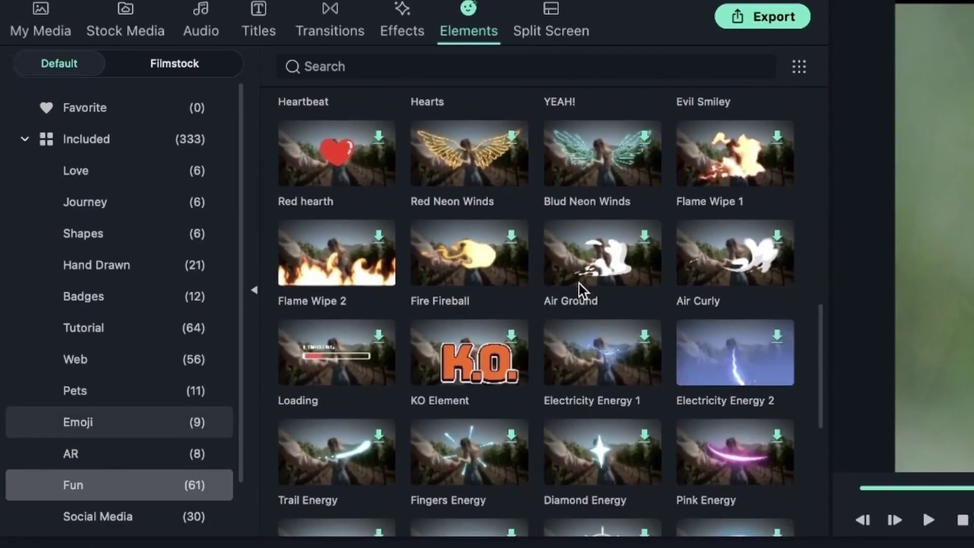
{"action": "scroll", "coordinate": [655, 339], "scroll_direction": "down", "scroll_amount": 3}
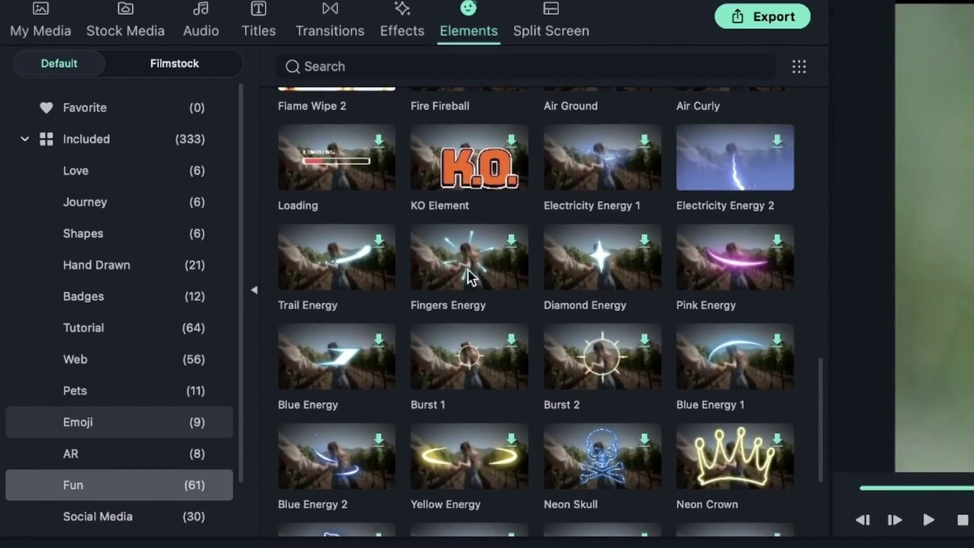
Step: Browse the rest of the Fun elements and the Social Media, Game and Countdown element categories
{"action": "scroll", "coordinate": [489, 438], "scroll_direction": "down", "scroll_amount": 3}
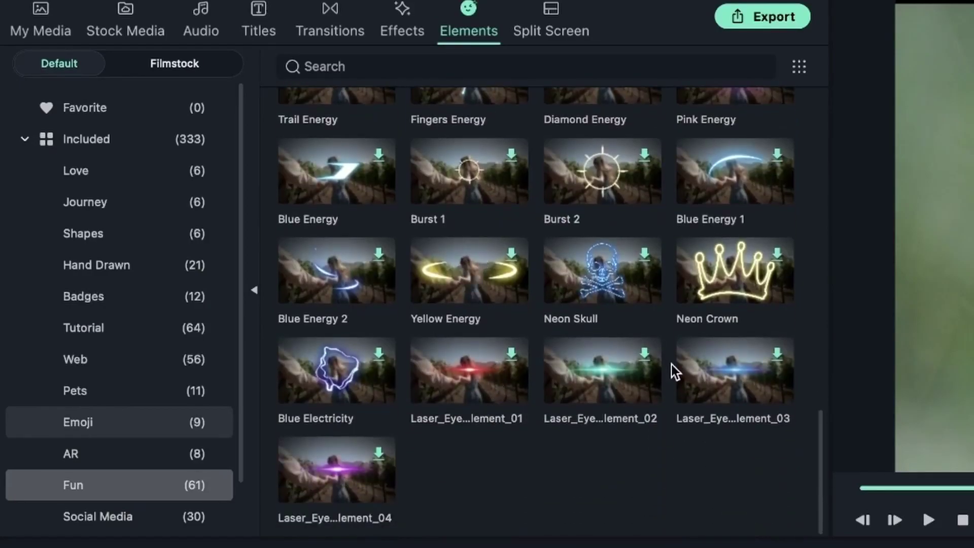
{"action": "left_click", "coordinate": [150, 522]}
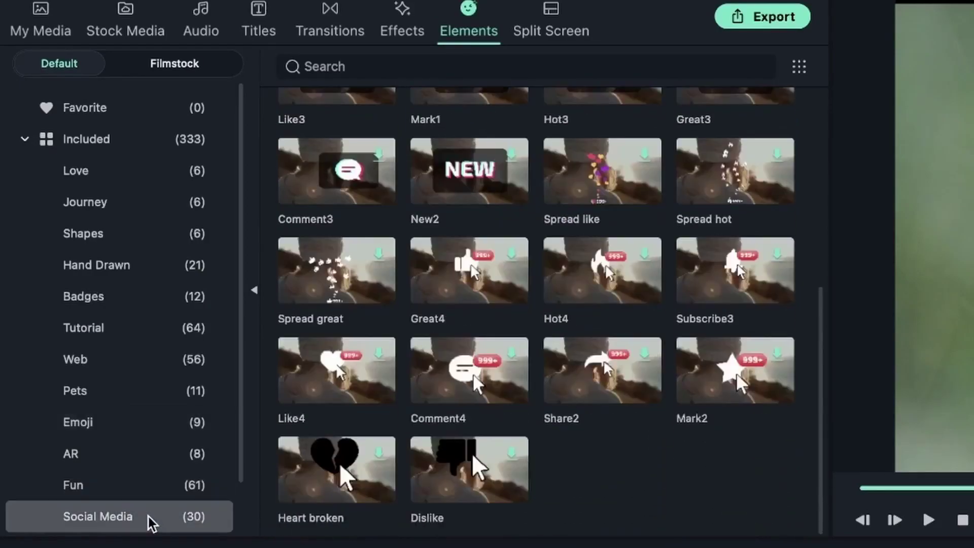
{"action": "scroll", "coordinate": [94, 494], "scroll_direction": "down", "scroll_amount": 2}
{"action": "left_click", "coordinate": [94, 494]}
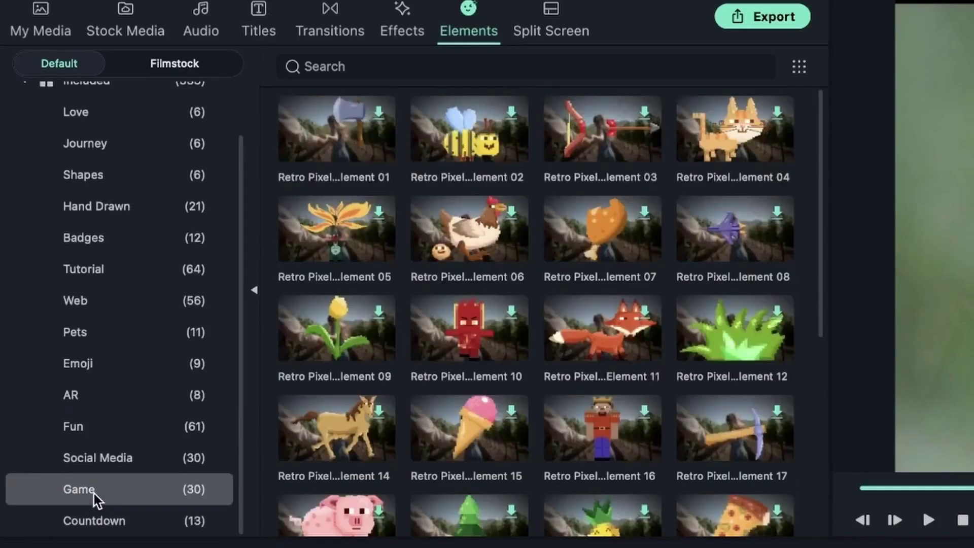
{"action": "scroll", "coordinate": [632, 330], "scroll_direction": "down", "scroll_amount": 6}
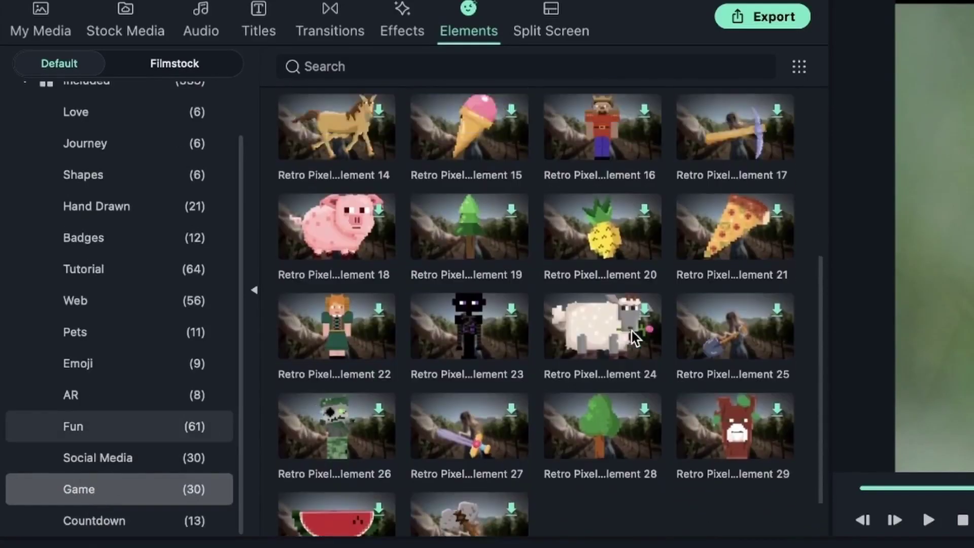
{"action": "scroll", "coordinate": [467, 400], "scroll_direction": "up", "scroll_amount": 6}
{"action": "left_click", "coordinate": [177, 518]}
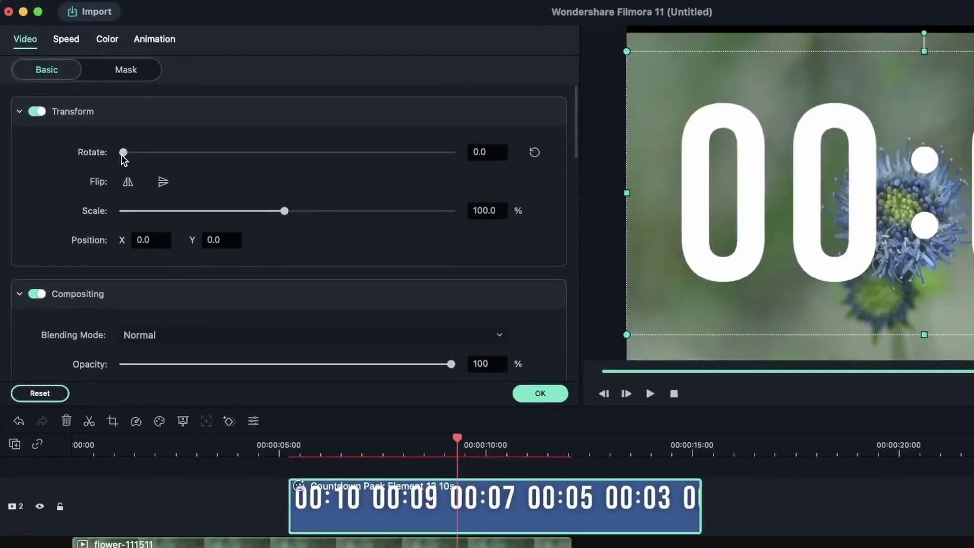
Step: Rotate the countdown element to 12.4, flip it vertically and horizontally, and scale it to 73.2%
{"action": "left_click_drag", "start_coordinate": [174, 174], "coordinate": [205, 174]}
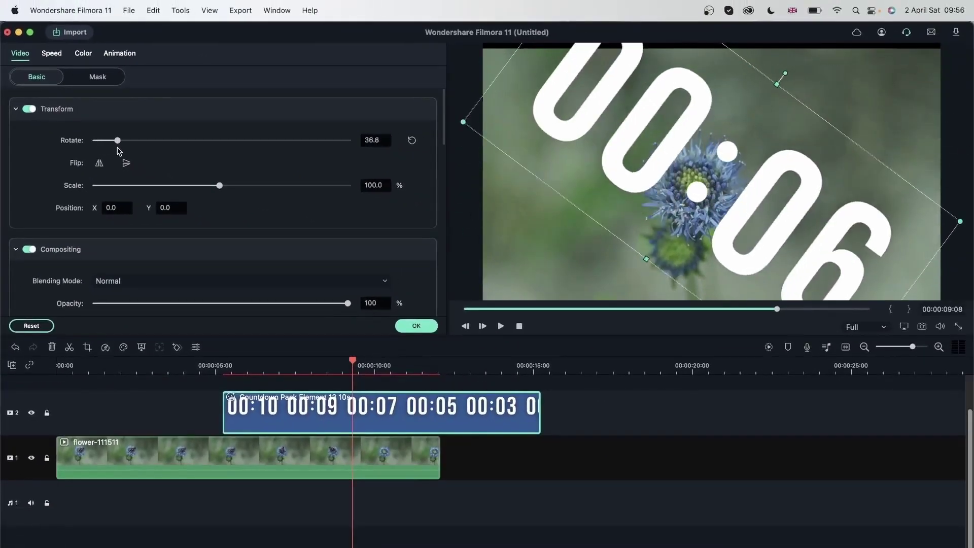
{"action": "left_click_drag", "start_coordinate": [108, 146], "coordinate": [102, 152]}
{"action": "left_click", "coordinate": [126, 162]}
{"action": "left_click", "coordinate": [99, 163]}
{"action": "left_click_drag", "start_coordinate": [219, 185], "coordinate": [185, 197]}
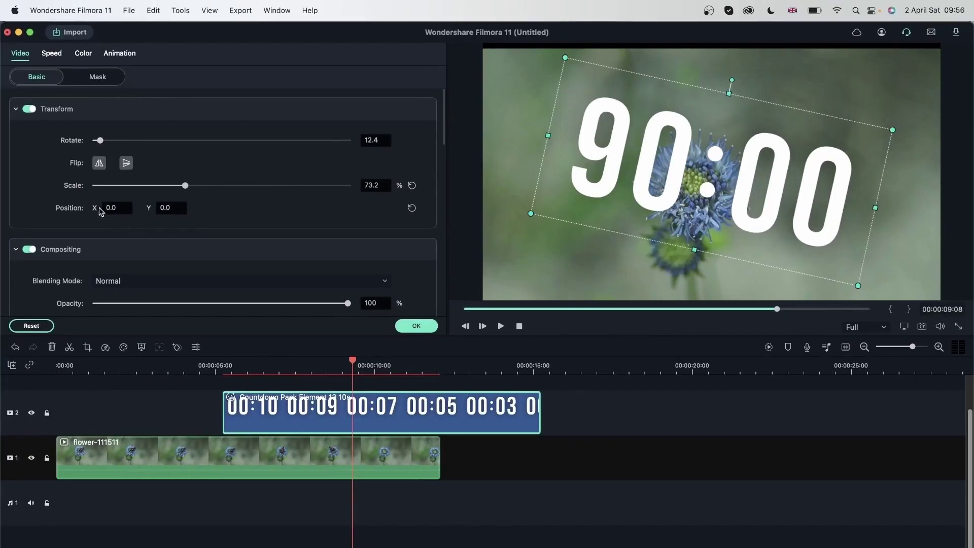
Step: Disable compositing and enable stabilization for the countdown element, and preview it from about 5 seconds
{"action": "scroll", "coordinate": [132, 234], "scroll_direction": "down", "scroll_amount": 4}
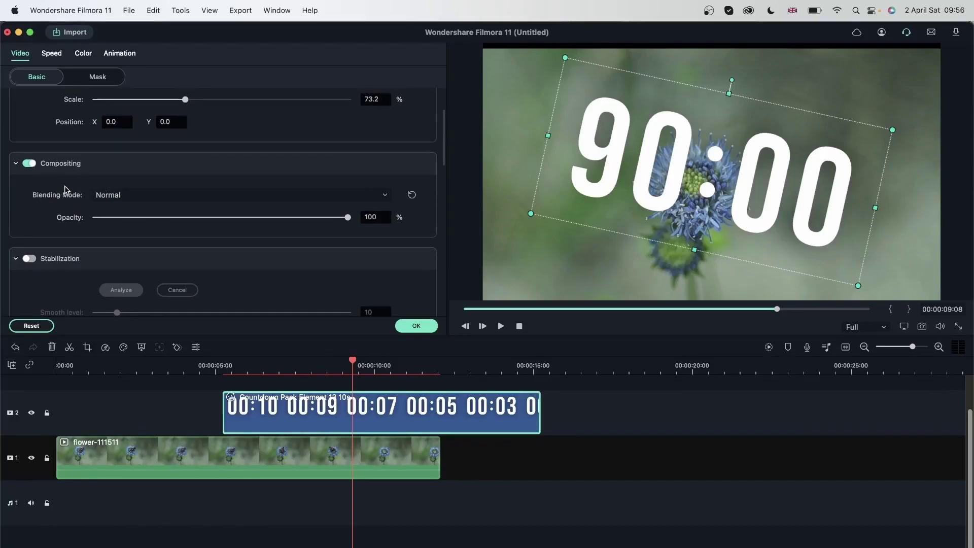
{"action": "left_click", "coordinate": [24, 163]}
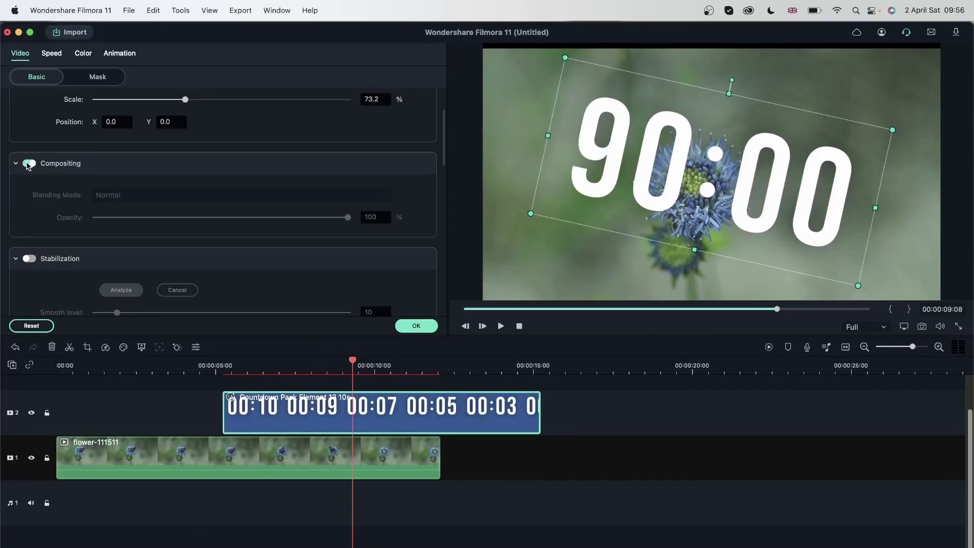
{"action": "scroll", "coordinate": [124, 238], "scroll_direction": "down", "scroll_amount": 3}
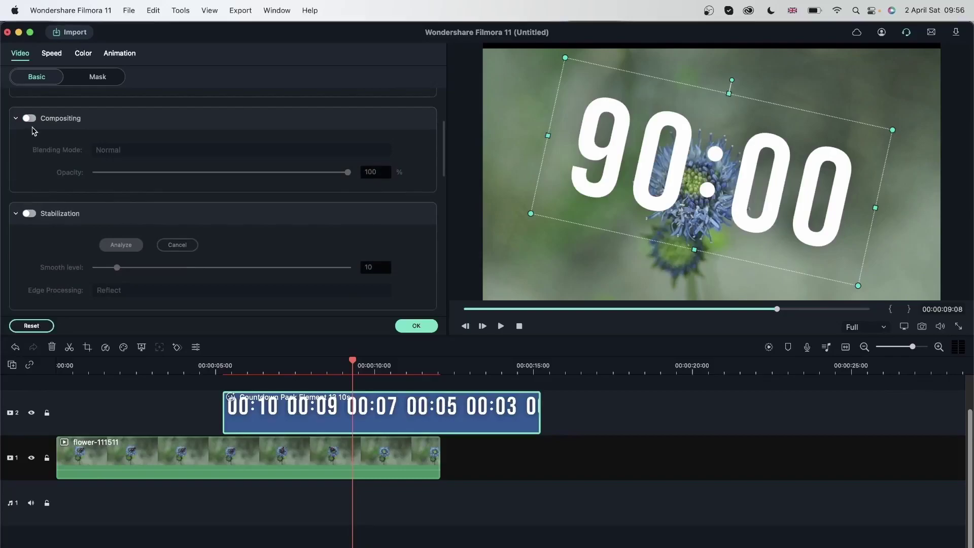
{"action": "left_click", "coordinate": [28, 215]}
{"action": "left_click", "coordinate": [229, 361]}
{"action": "key", "text": "space"}
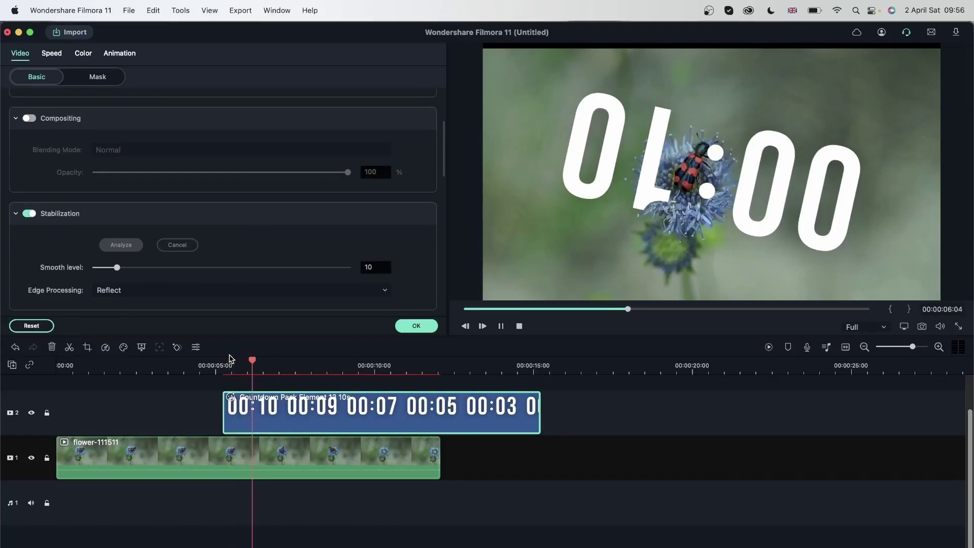
{"action": "key", "text": "space"}
Step: Hide the flower clip's video track and review the countdown element's remaining basic settings and mask shapes
{"action": "scroll", "coordinate": [186, 215], "scroll_direction": "down", "scroll_amount": 5}
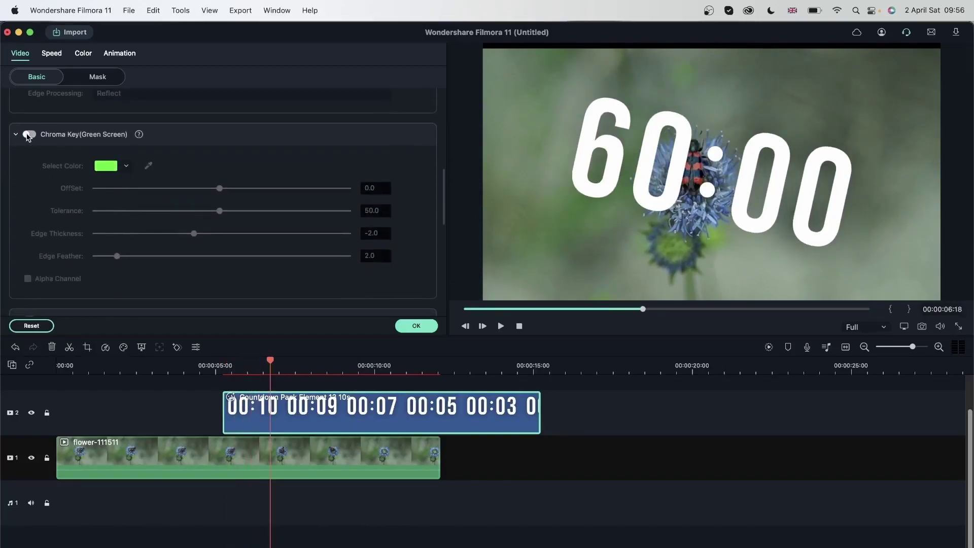
{"action": "scroll", "coordinate": [100, 176], "scroll_direction": "down", "scroll_amount": 10}
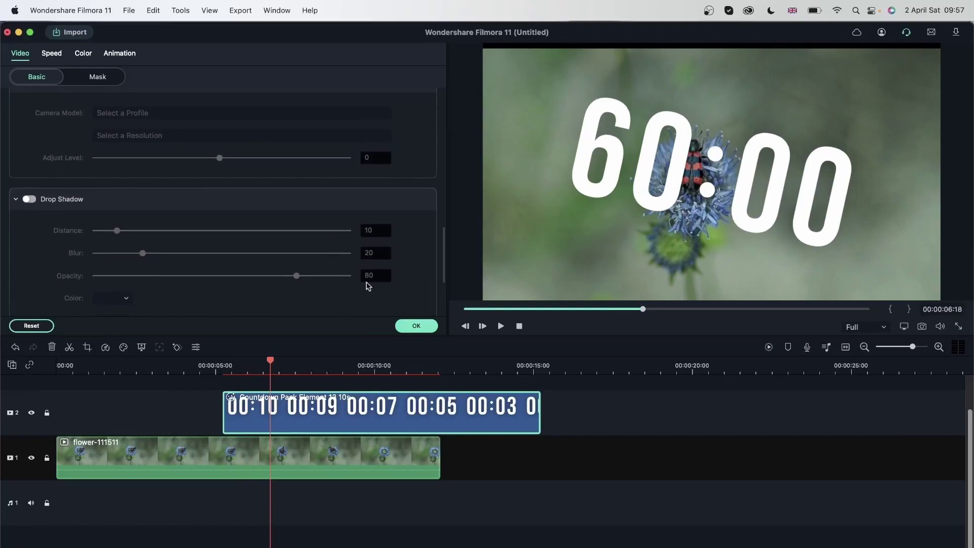
{"action": "left_click", "coordinate": [31, 459]}
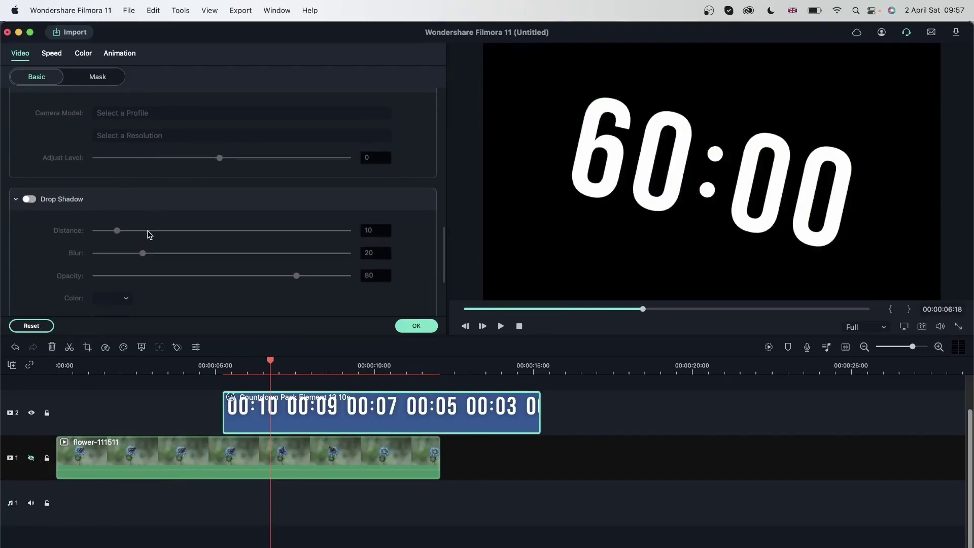
{"action": "scroll", "coordinate": [150, 234], "scroll_direction": "down", "scroll_amount": 5}
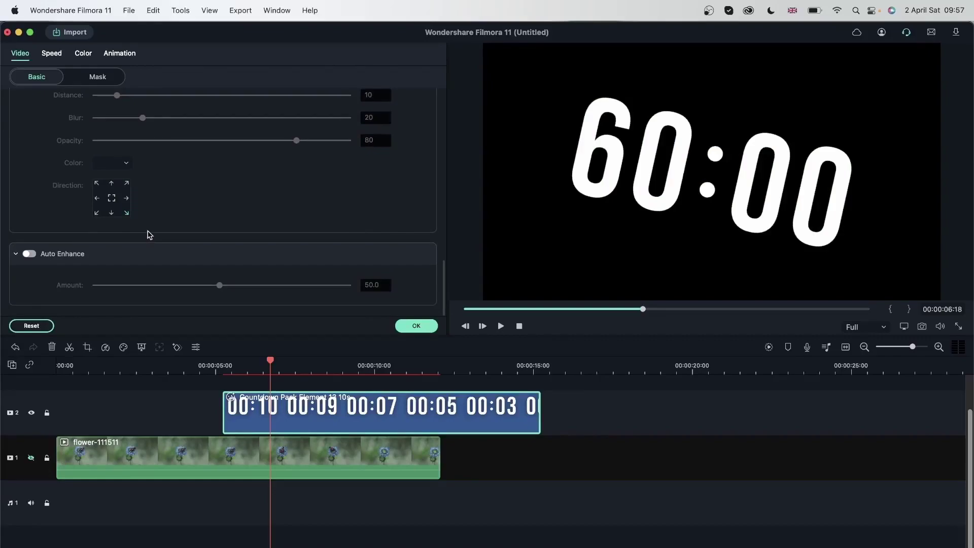
{"action": "scroll", "coordinate": [198, 173], "scroll_direction": "up", "scroll_amount": 8}
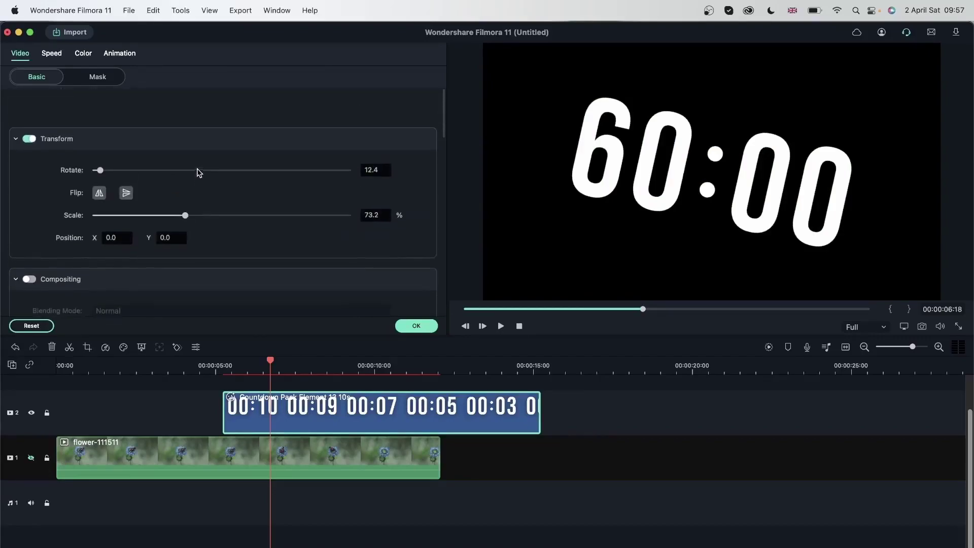
{"action": "left_click", "coordinate": [99, 76]}
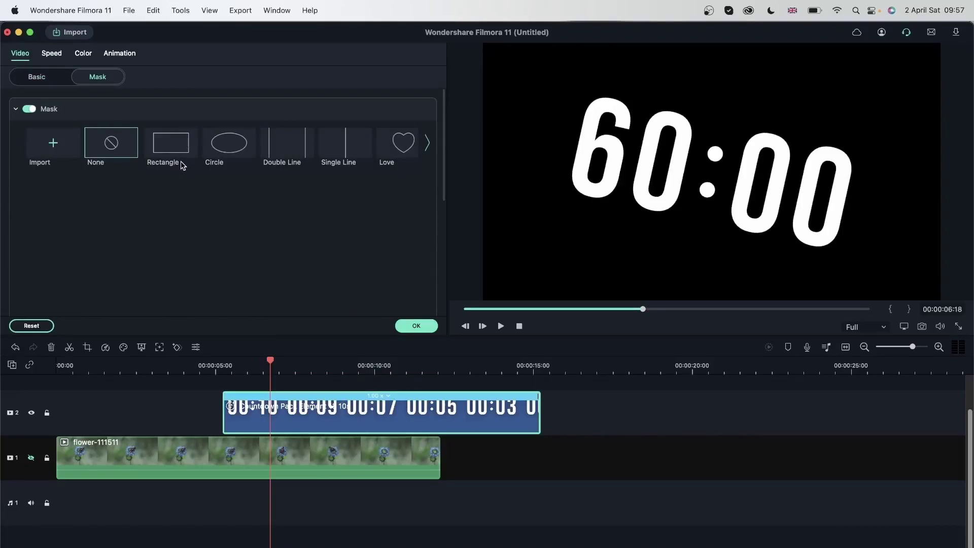
Step: Set the countdown element's uniform speed to 11.88x and preview it from about 5 seconds
{"action": "left_click", "coordinate": [52, 55]}
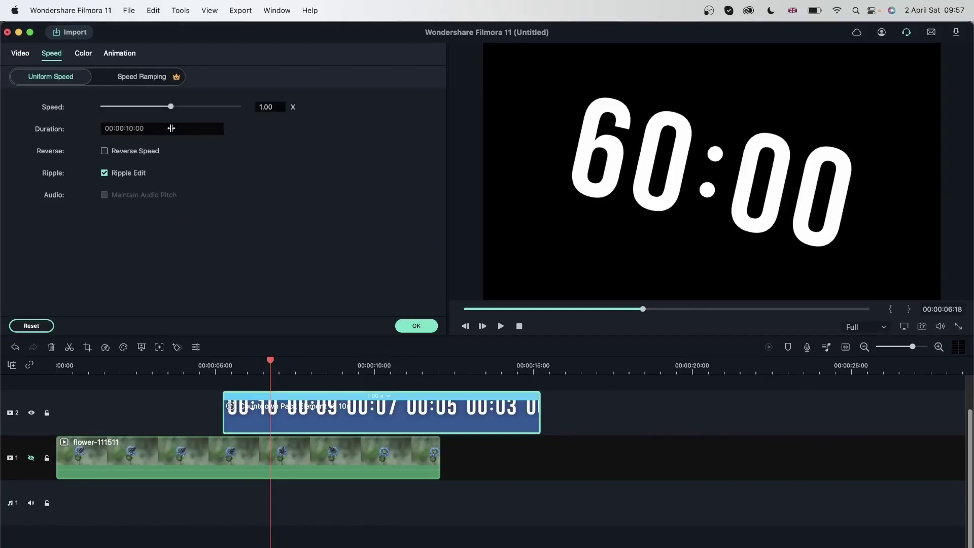
{"action": "left_click", "coordinate": [179, 107]}
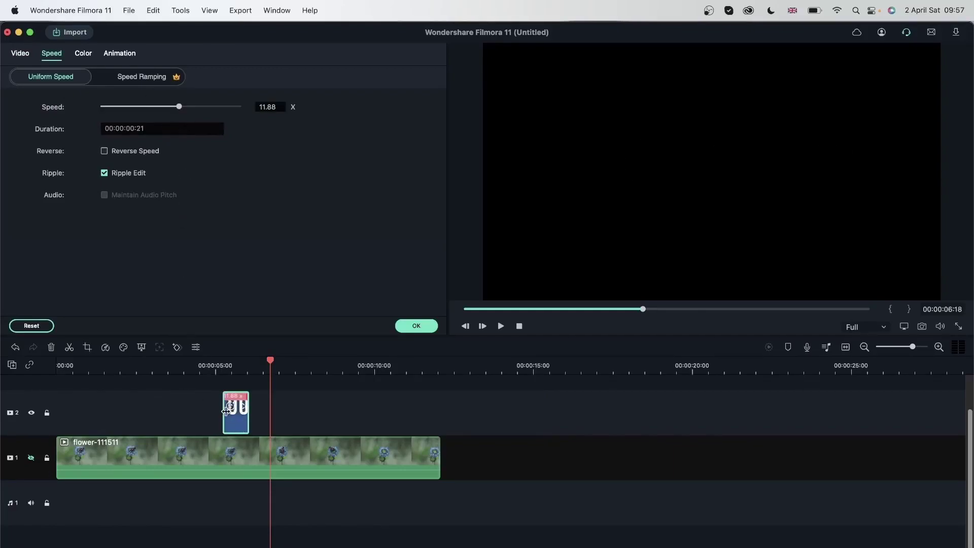
{"action": "left_click", "coordinate": [212, 368]}
{"action": "key", "text": "space"}
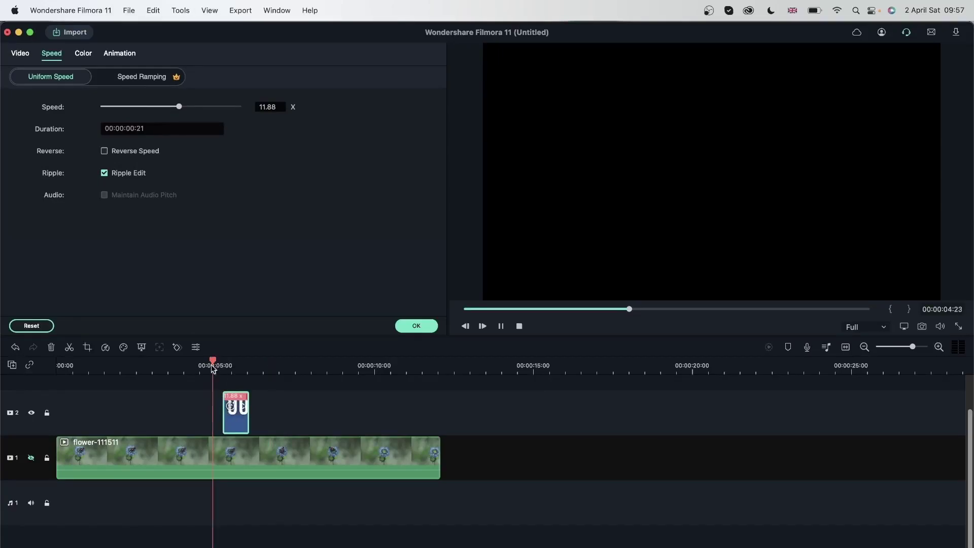
{"action": "key", "text": "space"}
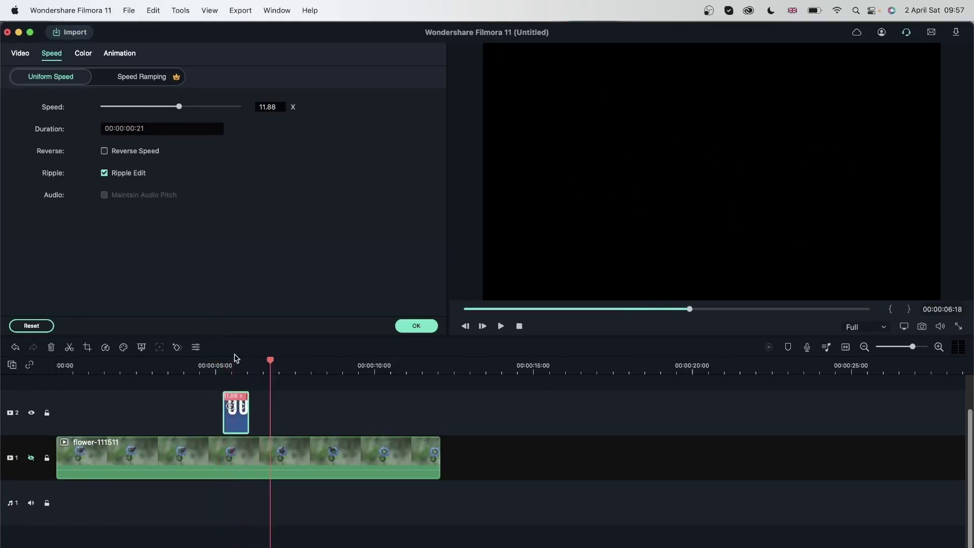
Step: Reverse the countdown element, set its speed to 0.99x and preview it counting from just before its start
{"action": "left_click", "coordinate": [218, 366]}
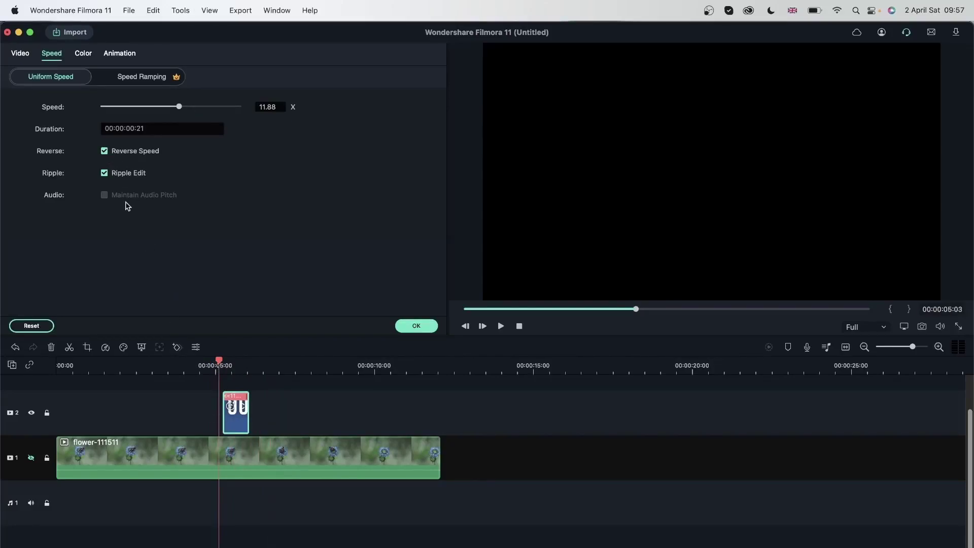
{"action": "left_click_drag", "start_coordinate": [173, 107], "coordinate": [170, 107]}
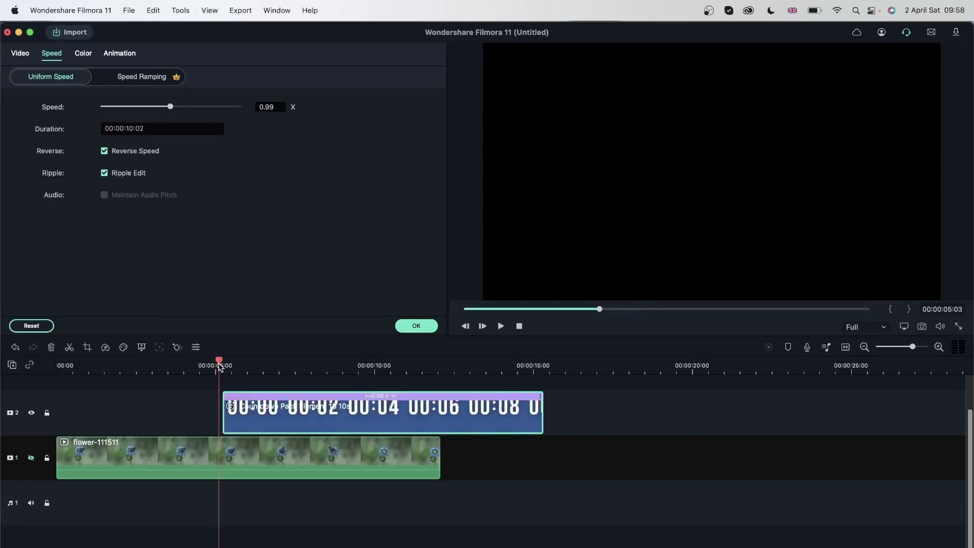
{"action": "key", "text": "space"}
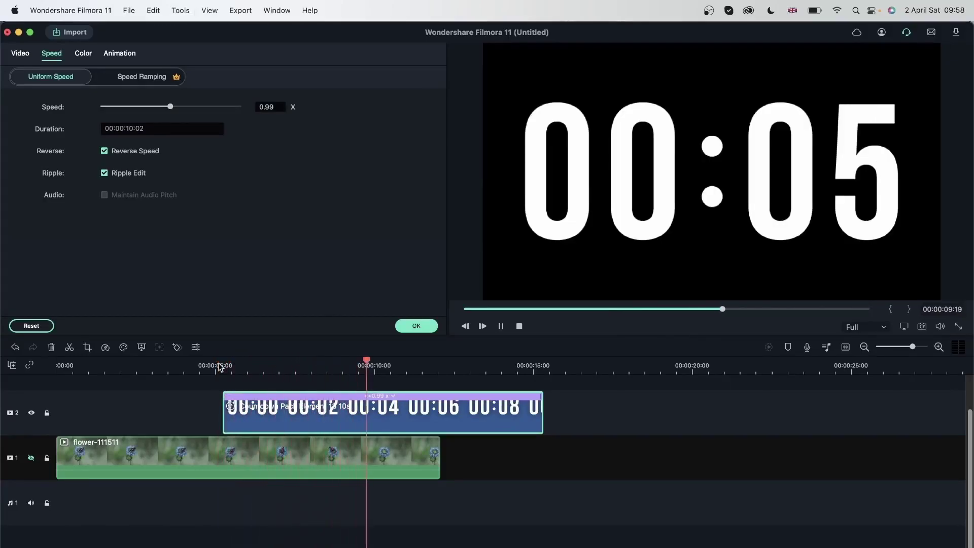
{"action": "key", "text": "space"}
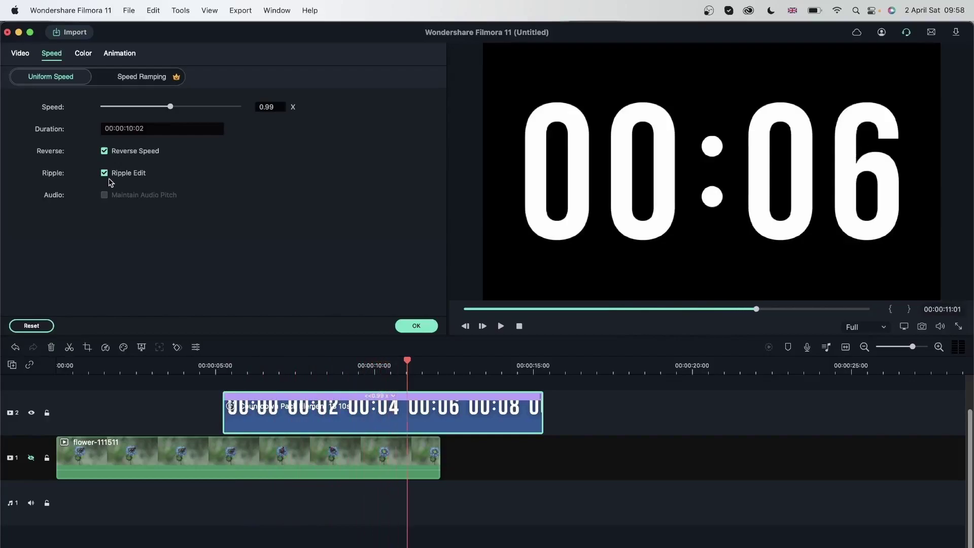
Step: Set the countdown element's duration to 00:00:09:02
{"action": "double_click", "coordinate": [131, 128]}
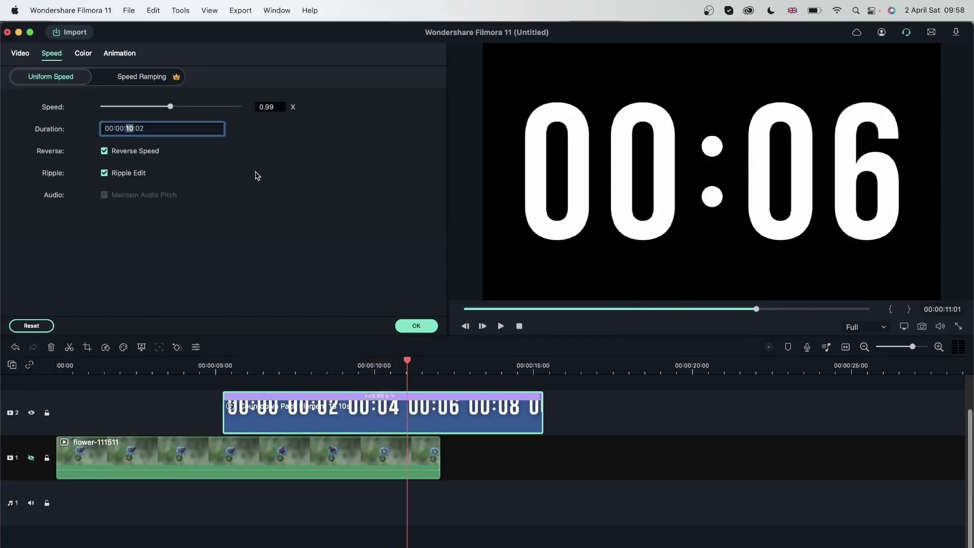
{"action": "type", "text": "9"}
{"action": "key", "text": "Return"}
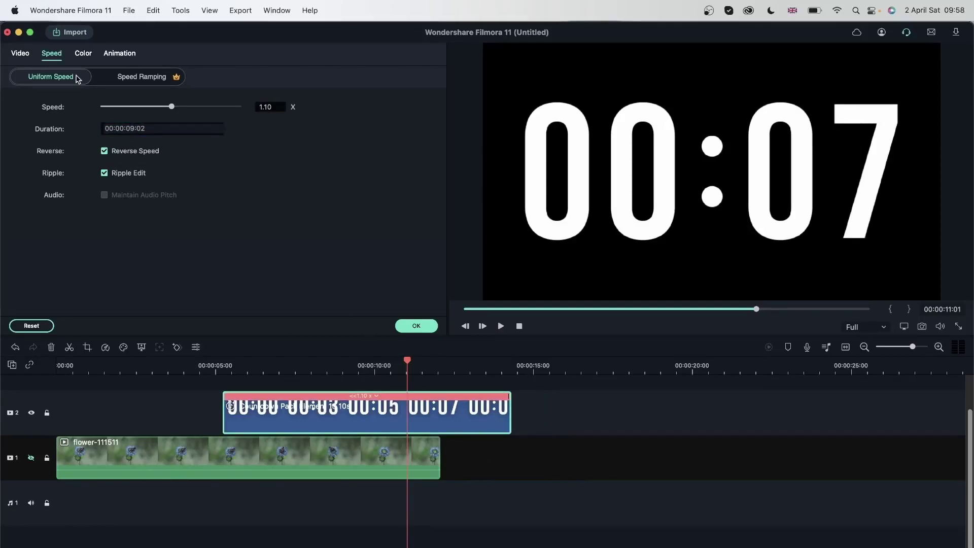
Step: Apply the Montage speed ramp to the countdown element, shift its first curve point slightly, and preview it near the start
{"action": "left_click", "coordinate": [133, 79]}
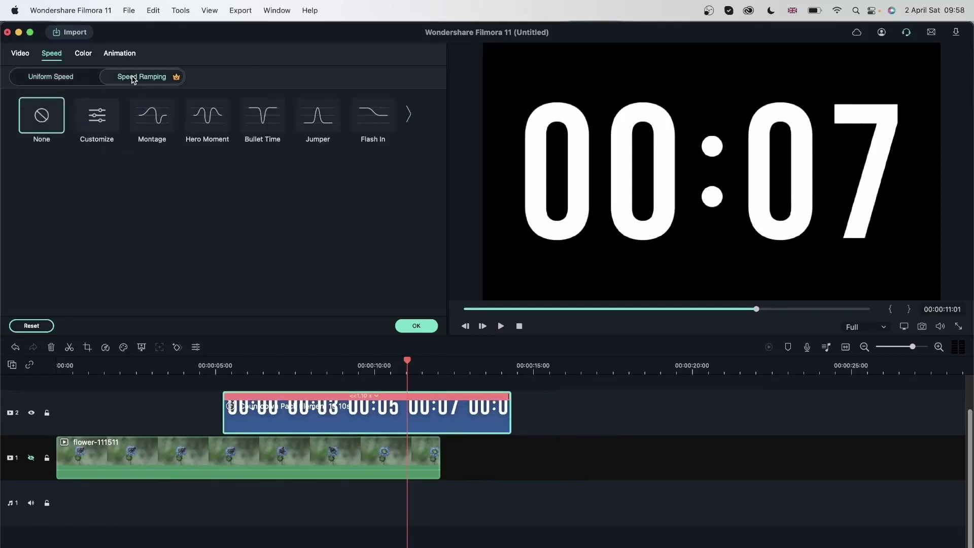
{"action": "left_click", "coordinate": [149, 126]}
{"action": "left_click_drag", "start_coordinate": [61, 244], "coordinate": [72, 265]}
{"action": "left_click", "coordinate": [40, 205]}
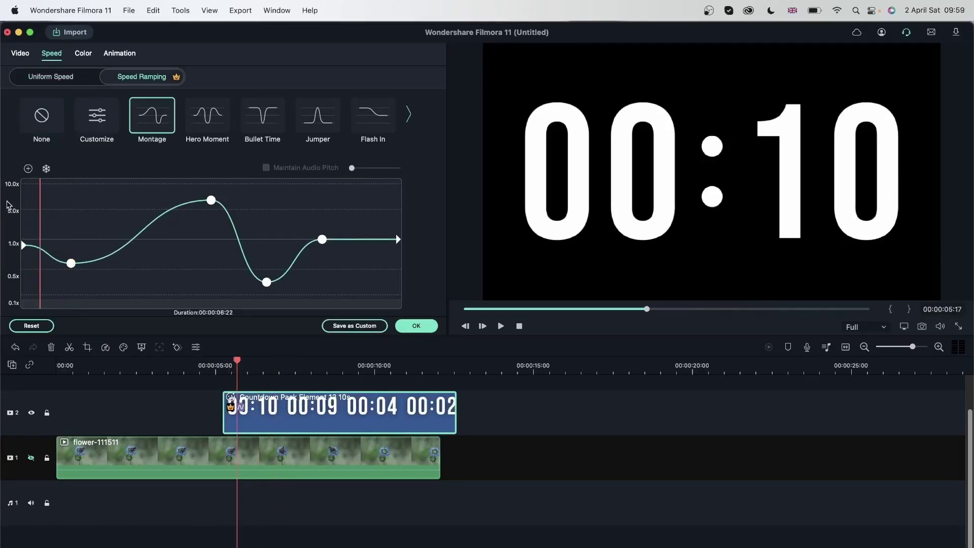
{"action": "key", "text": "space"}
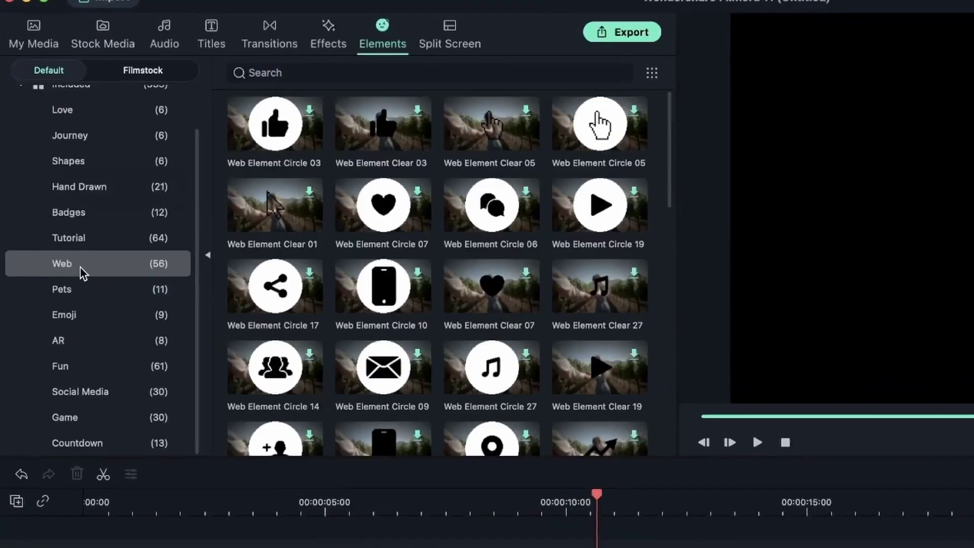
Step: Download Pet Element 1 from the Pets category and place it above the flower clip at about 6 seconds
{"action": "left_click", "coordinate": [105, 330]}
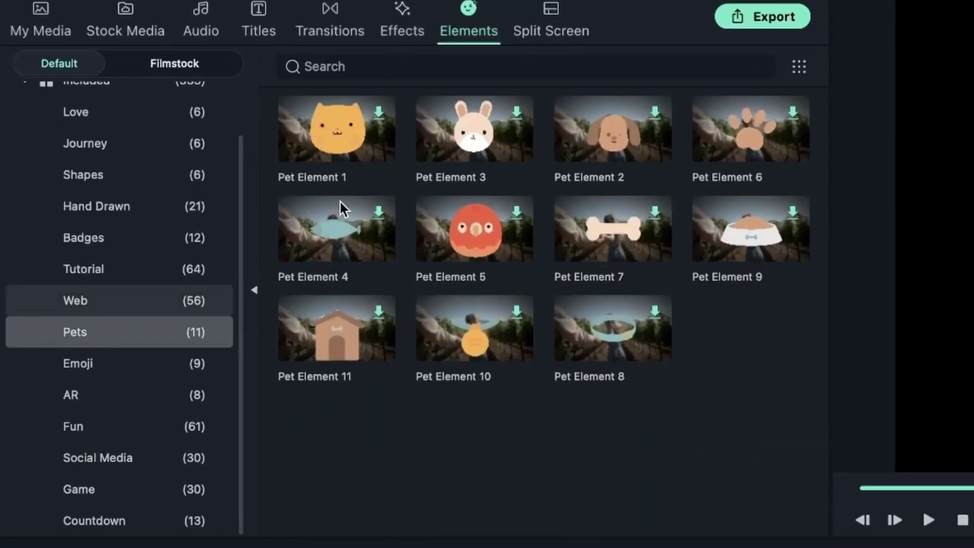
{"action": "left_click", "coordinate": [375, 112]}
{"action": "left_click_drag", "start_coordinate": [361, 141], "coordinate": [423, 547]}
{"action": "left_click_drag", "start_coordinate": [264, 451], "coordinate": [290, 457]}
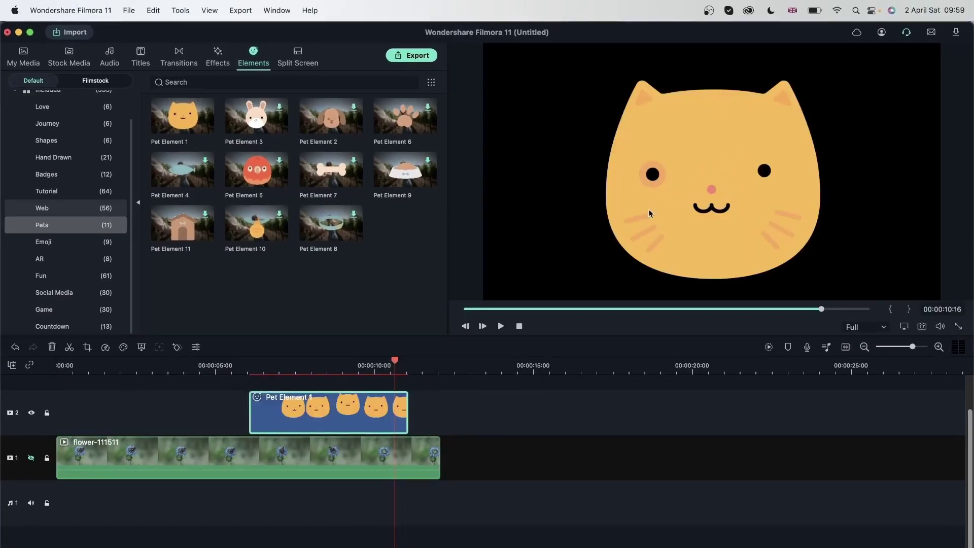
Step: Apply automatic color enhancement to the cat element
{"action": "left_click", "coordinate": [195, 347]}
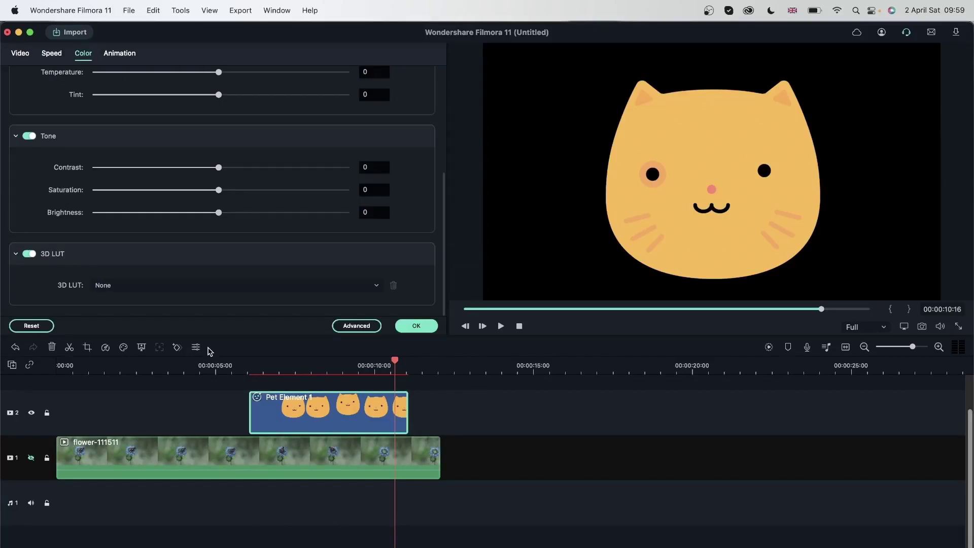
{"action": "scroll", "coordinate": [117, 151], "scroll_direction": "up", "scroll_amount": 5}
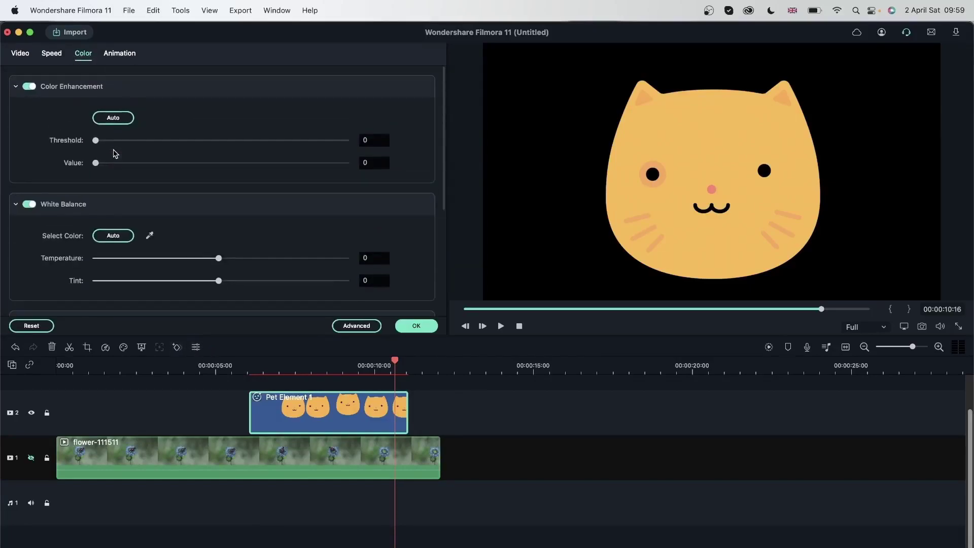
{"action": "left_click", "coordinate": [112, 119]}
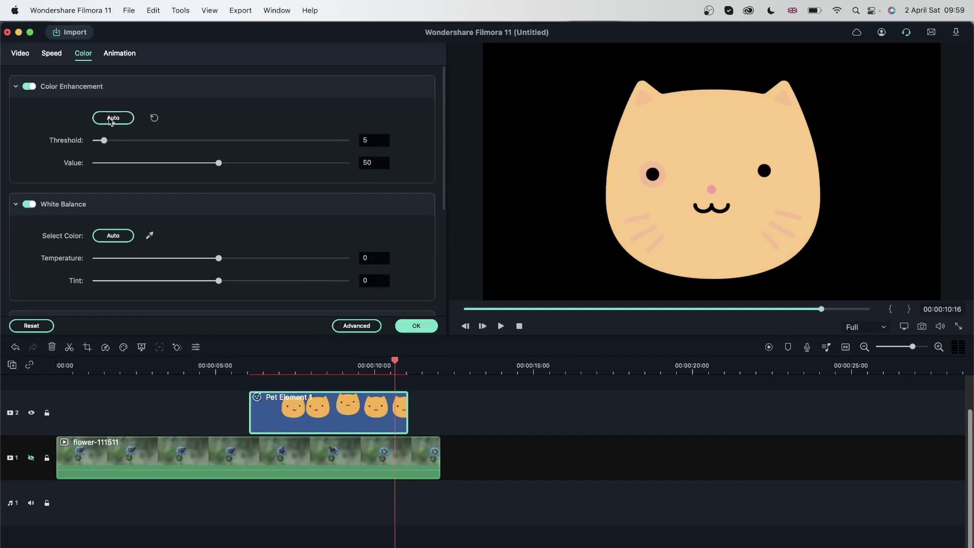
Step: Duplicate the cat element onto track 3 and toggle that track's visibility to compare both versions, leaving the copy hidden
{"action": "key", "text": "super+c"}
{"action": "key", "text": "super+v"}
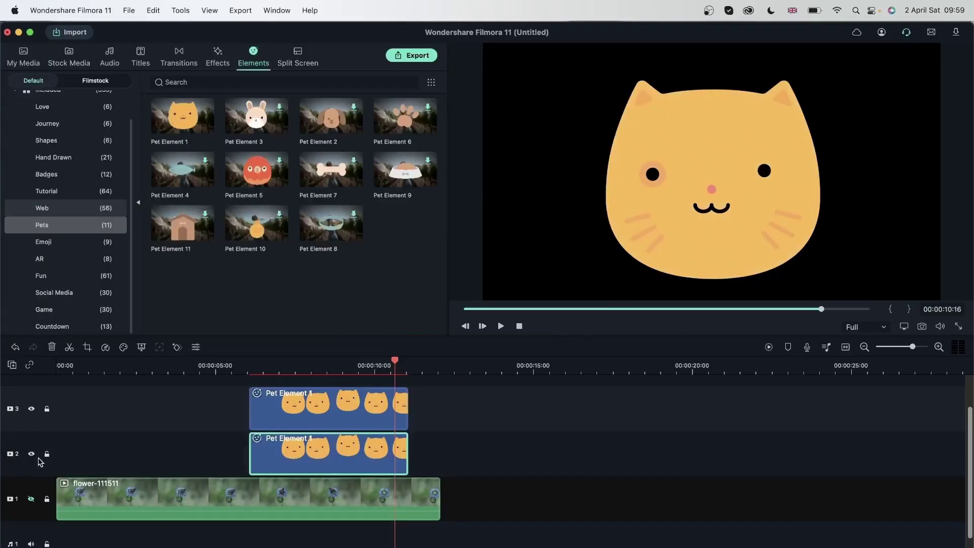
{"action": "left_click", "coordinate": [31, 409]}
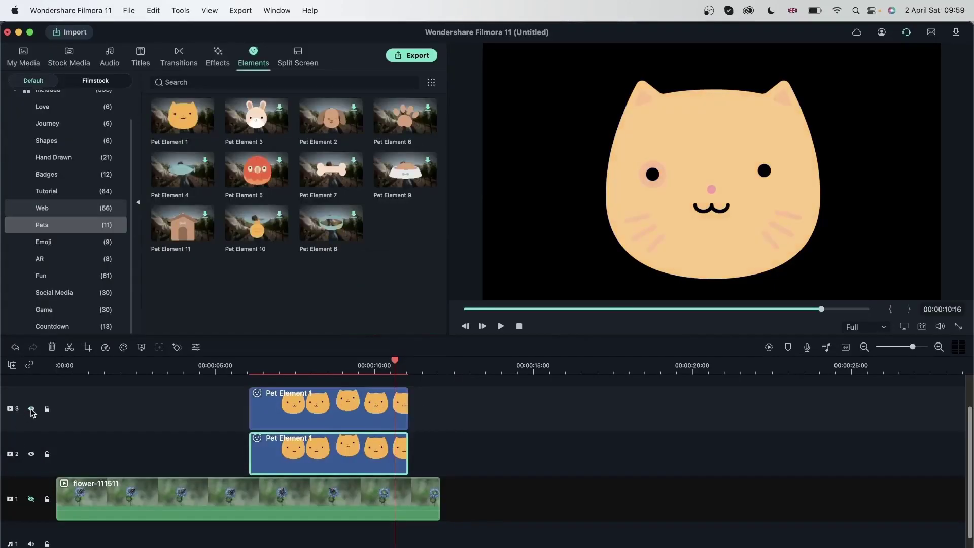
{"action": "left_click", "coordinate": [31, 410]}
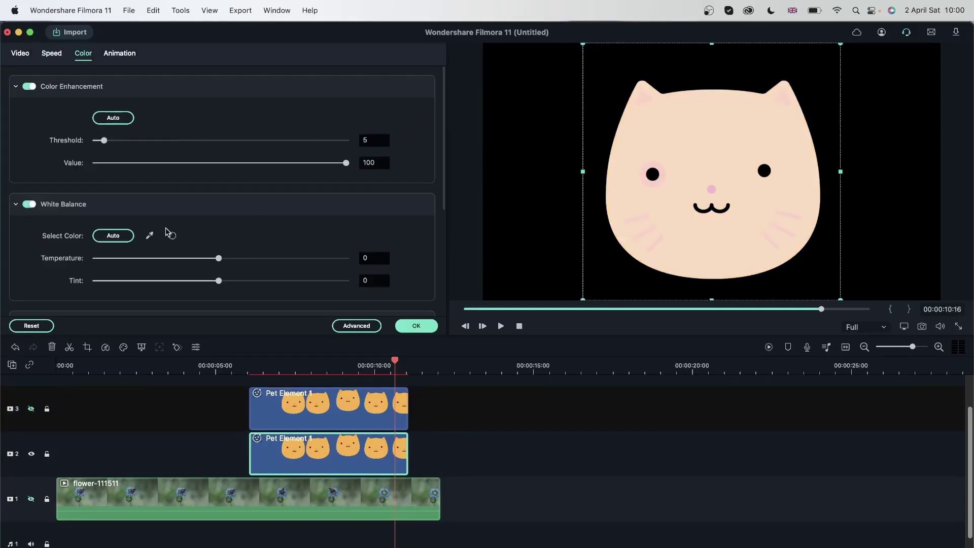
Step: Reset all color settings of the cat element on track 2
{"action": "scroll", "coordinate": [168, 232], "scroll_direction": "down", "scroll_amount": 1}
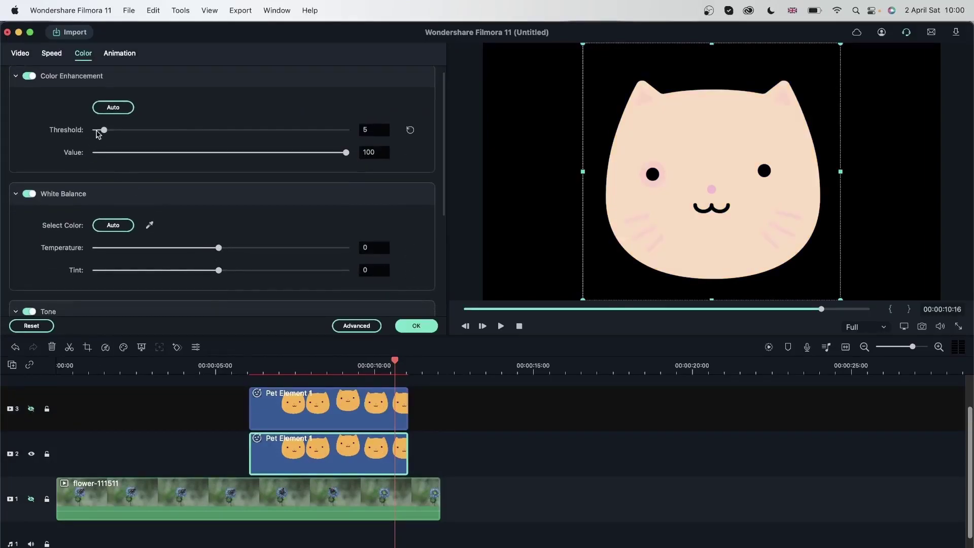
{"action": "left_click", "coordinate": [32, 326]}
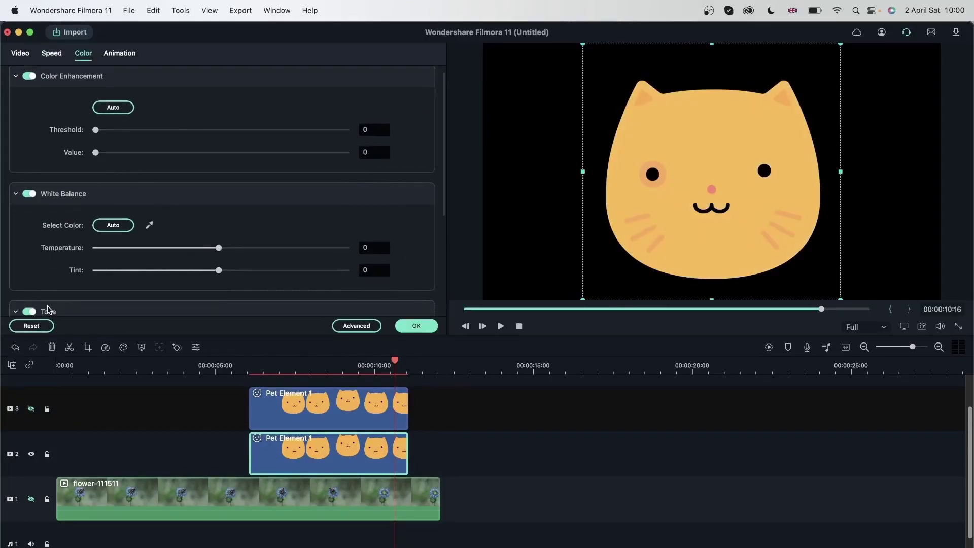
Step: Try white balance temperature at -100, a raised tint and altered tone values on the cat element, restoring the defaults
{"action": "left_click_drag", "start_coordinate": [220, 248], "coordinate": [73, 262]}
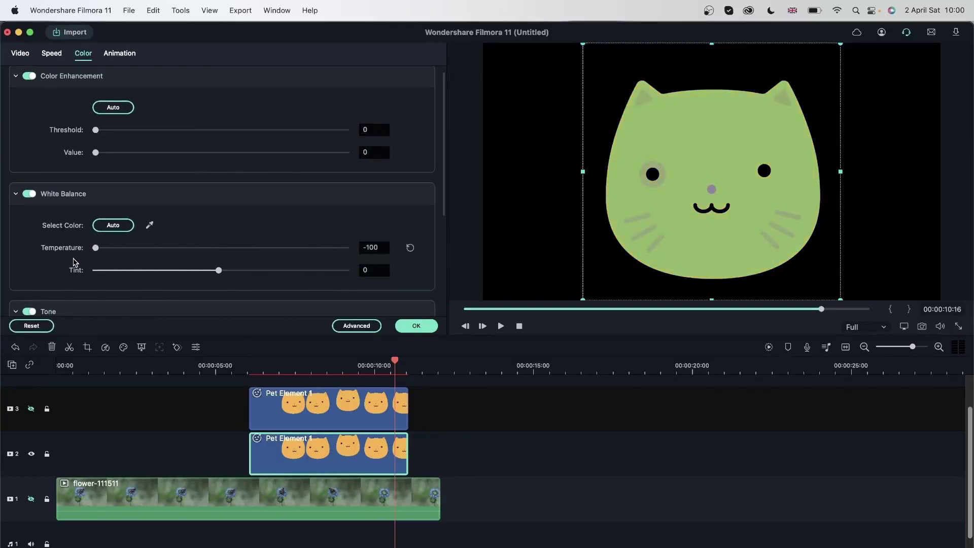
{"action": "left_click_drag", "start_coordinate": [219, 269], "coordinate": [355, 284]}
{"action": "left_click", "coordinate": [410, 270]}
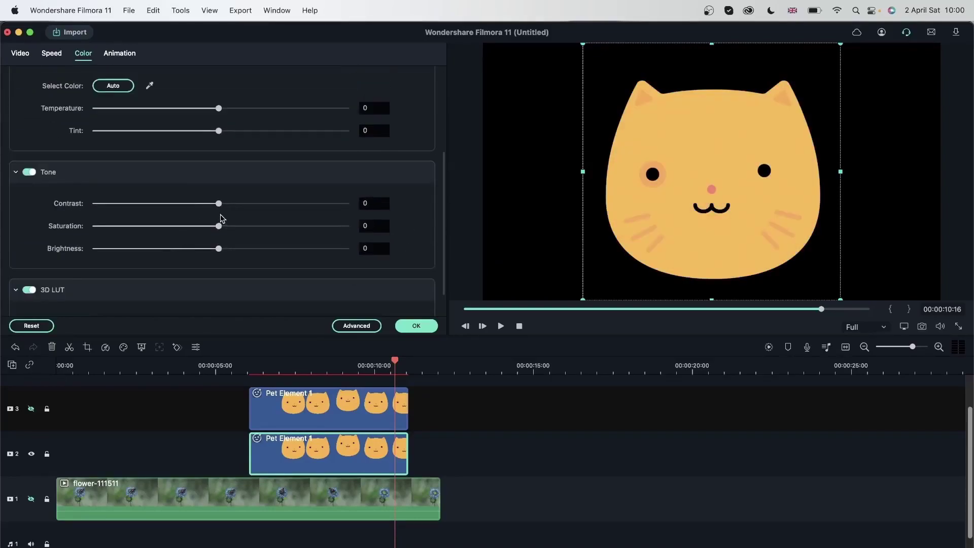
{"action": "left_click_drag", "start_coordinate": [220, 206], "coordinate": [95, 251]}
{"action": "left_click", "coordinate": [410, 248]}
{"action": "scroll", "coordinate": [309, 230], "scroll_direction": "down", "scroll_amount": 2}
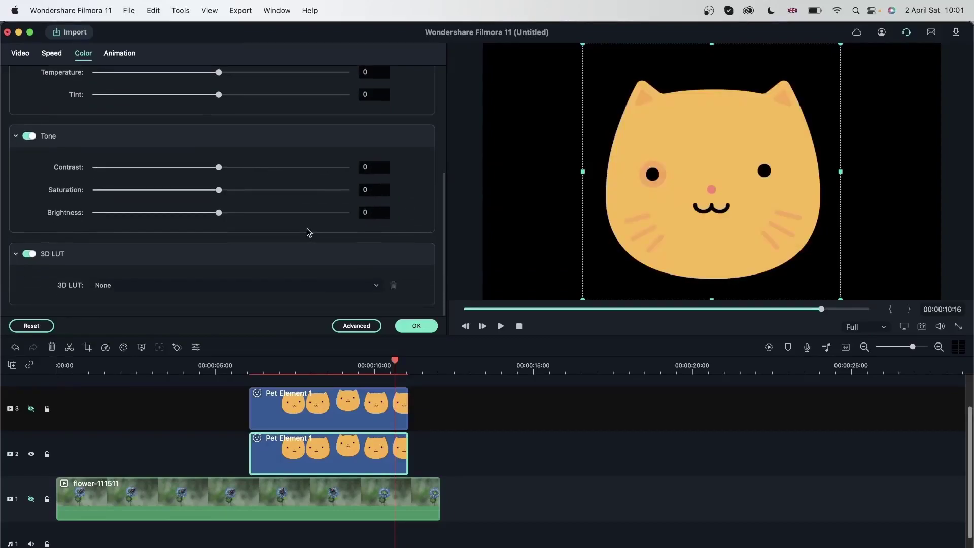
Step: Try the Game of Thrones, Cyberpunk 1 and Cyberpunk 2 3D LUTs on the cat element, and reset its color settings
{"action": "left_click", "coordinate": [241, 287]}
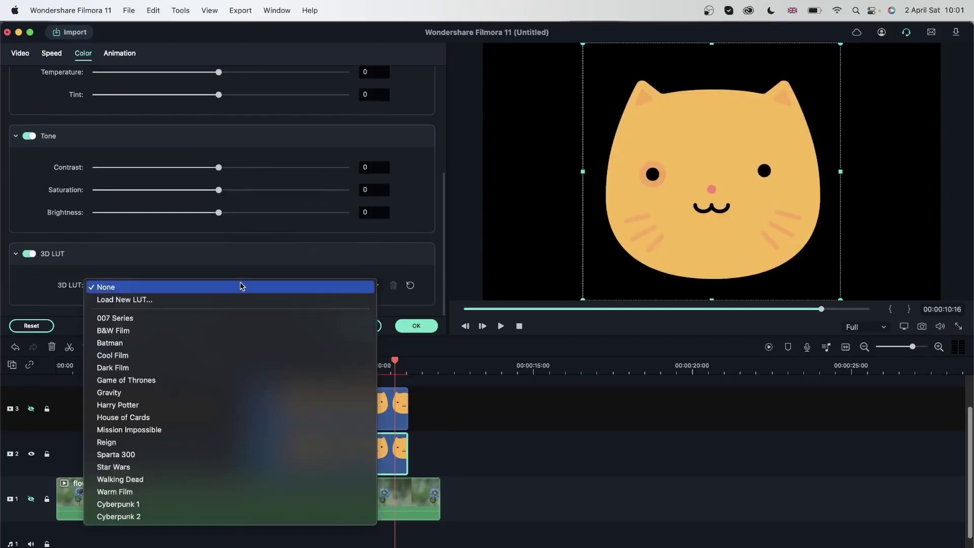
{"action": "left_click", "coordinate": [205, 380]}
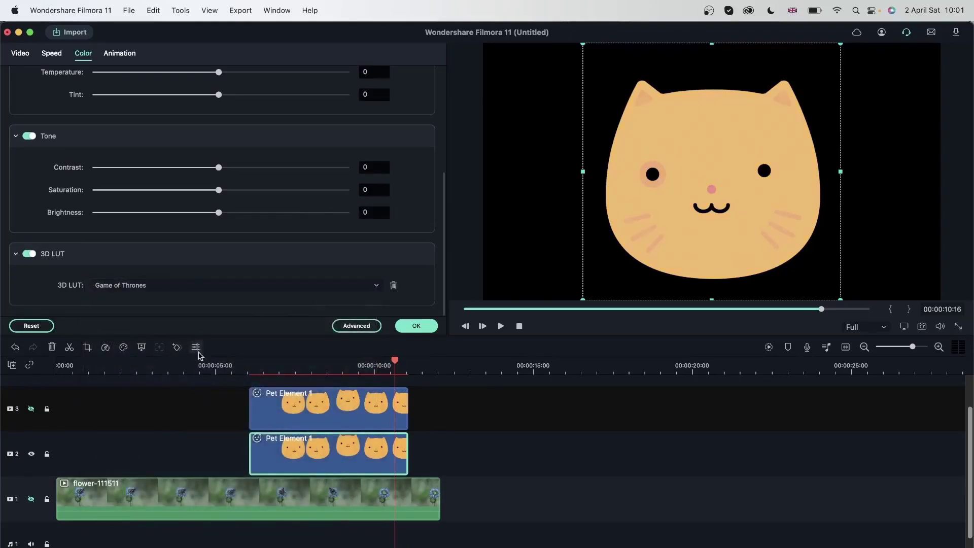
{"action": "left_click", "coordinate": [170, 287]}
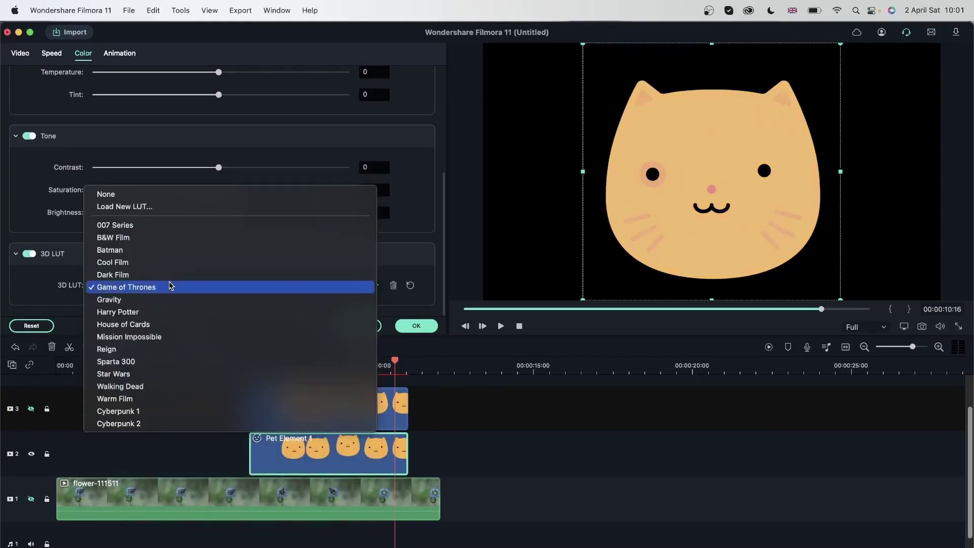
{"action": "left_click", "coordinate": [195, 412]}
{"action": "left_click", "coordinate": [170, 286]}
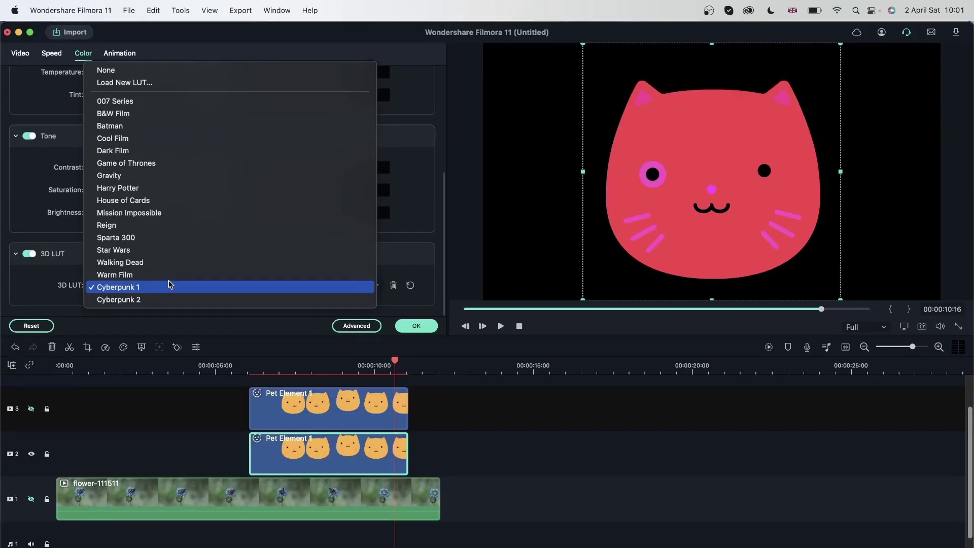
{"action": "left_click", "coordinate": [152, 299]}
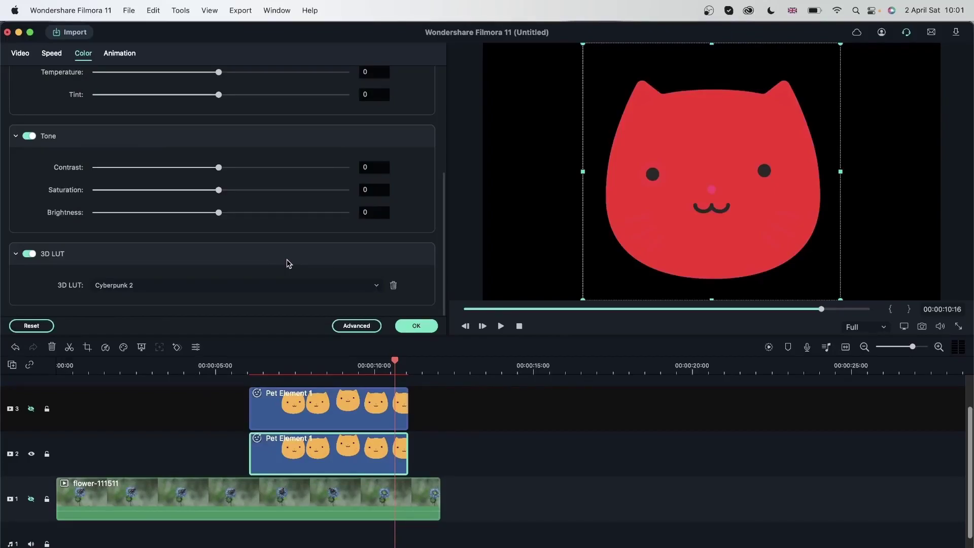
{"action": "left_click", "coordinate": [25, 329]}
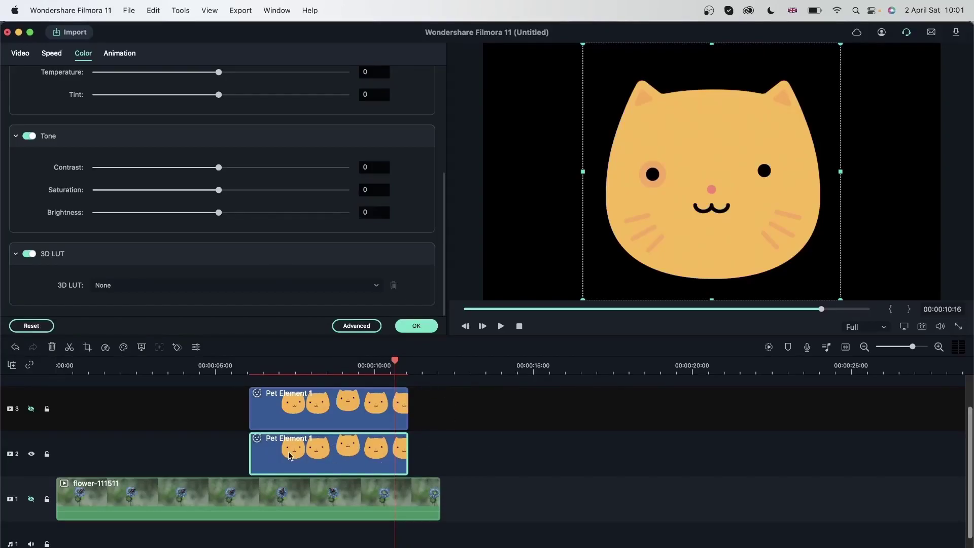
Step: Open the advanced color correction for the cat element and move its preview to 00:00:02:19
{"action": "left_click", "coordinate": [358, 327]}
{"action": "left_click_drag", "start_coordinate": [426, 120], "coordinate": [308, 67]}
{"action": "left_click", "coordinate": [461, 418]}
{"action": "left_click_drag", "start_coordinate": [619, 488], "coordinate": [692, 487]}
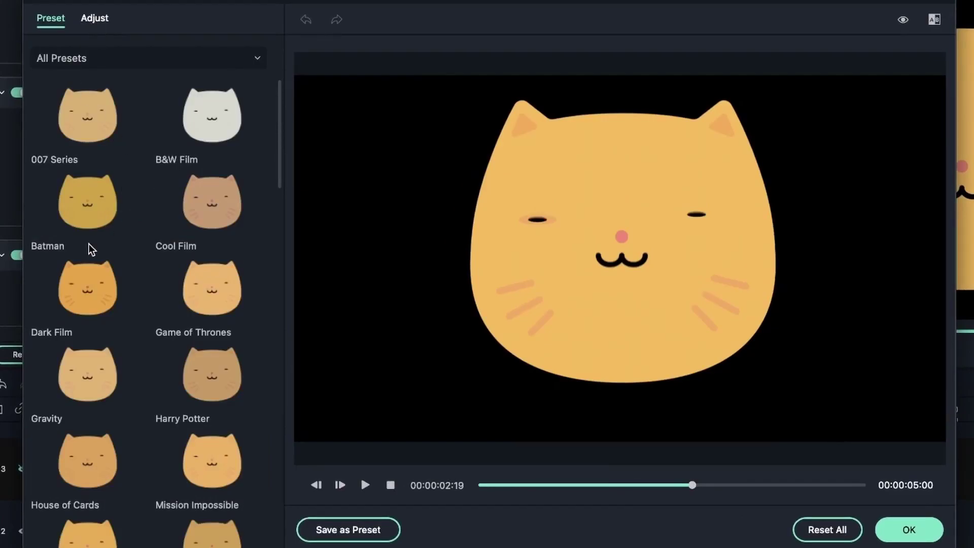
Step: Try several color presets on the cat, including Sparta 300, Reign, Cyberpunk 1 and Cyberpunk 2
{"action": "scroll", "coordinate": [196, 274], "scroll_direction": "down", "scroll_amount": 5}
{"action": "scroll", "coordinate": [185, 450], "scroll_direction": "up", "scroll_amount": 1}
{"action": "left_click", "coordinate": [202, 373]}
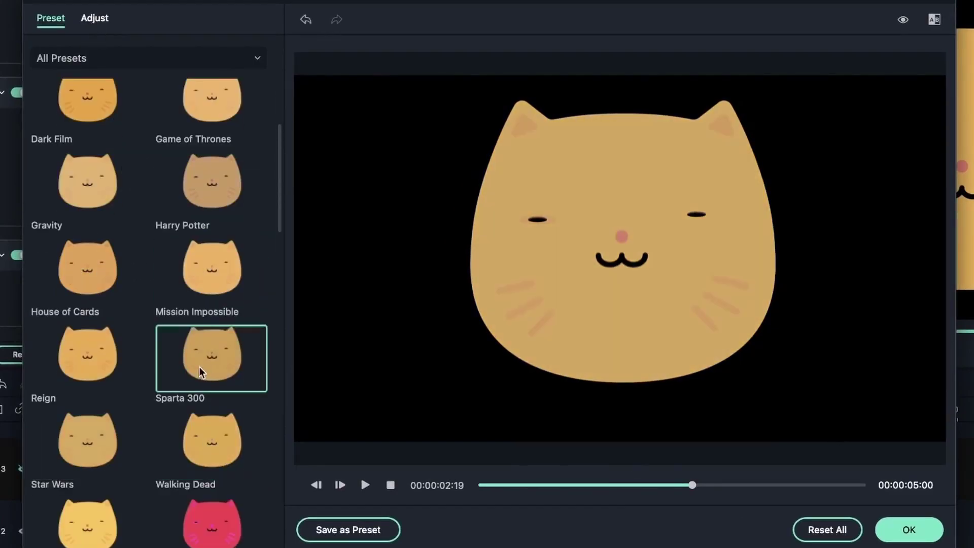
{"action": "left_click", "coordinate": [94, 364]}
{"action": "scroll", "coordinate": [205, 375], "scroll_direction": "down", "scroll_amount": 3}
{"action": "left_click", "coordinate": [197, 386]}
{"action": "left_click", "coordinate": [107, 435]}
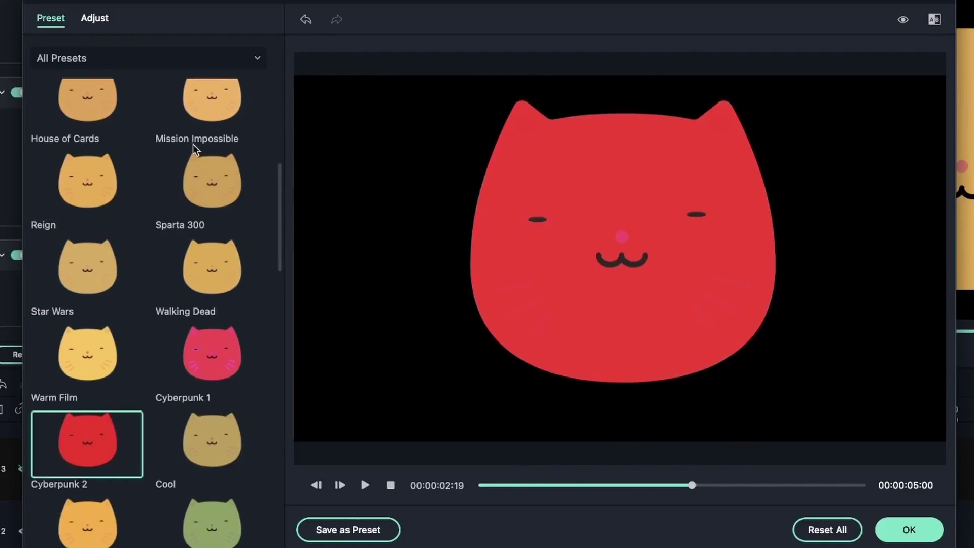
Step: Filter the presets to Custom and apply the "bright and vibrant" preset to the cat
{"action": "left_click", "coordinate": [84, 61]}
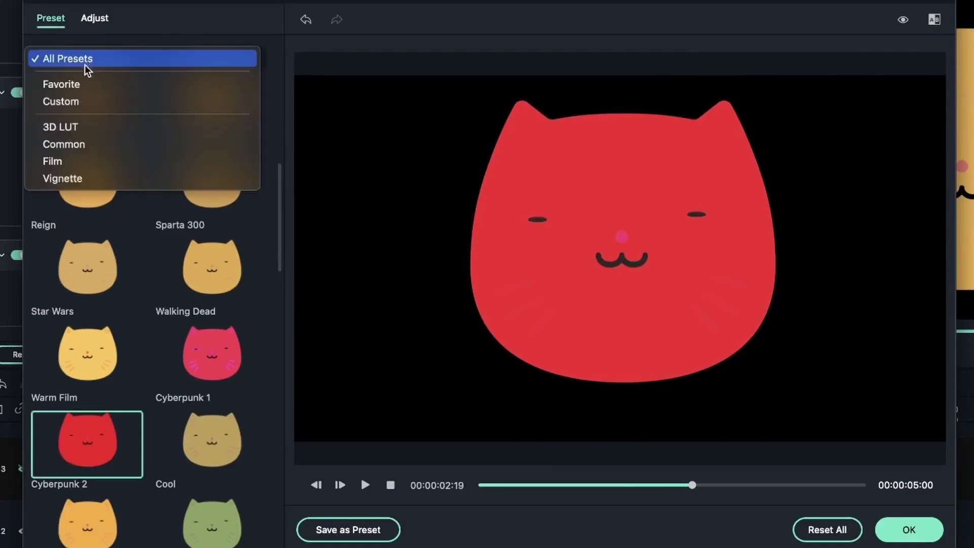
{"action": "left_click", "coordinate": [91, 101]}
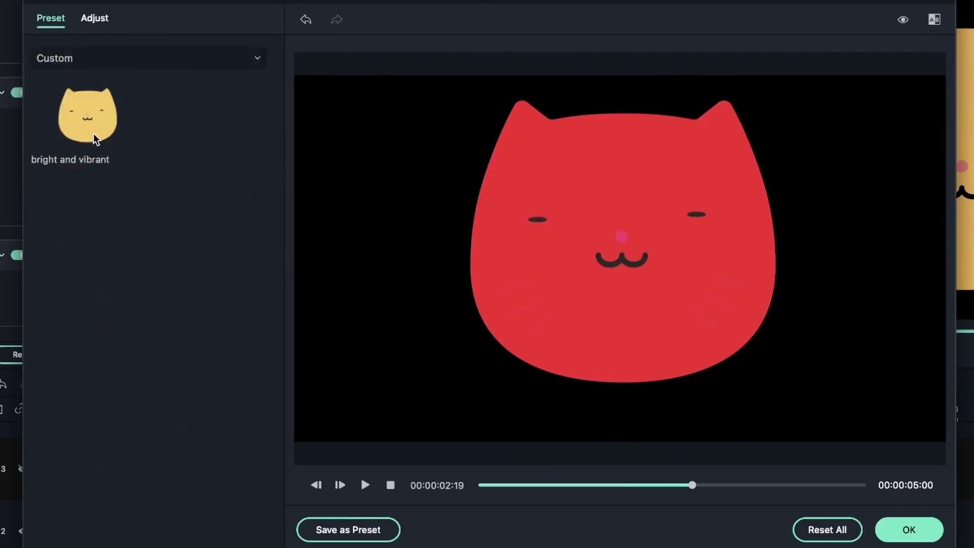
{"action": "left_click", "coordinate": [92, 133]}
Step: Show the manual color adjustments and compare before and after side by side in the preview
{"action": "left_click", "coordinate": [94, 18]}
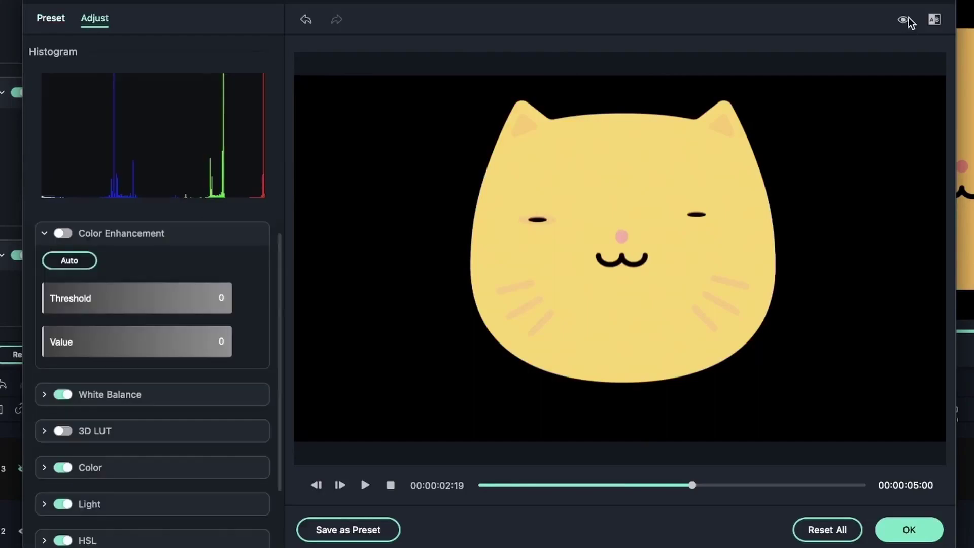
{"action": "left_click", "coordinate": [934, 20]}
{"action": "left_click", "coordinate": [963, 78]}
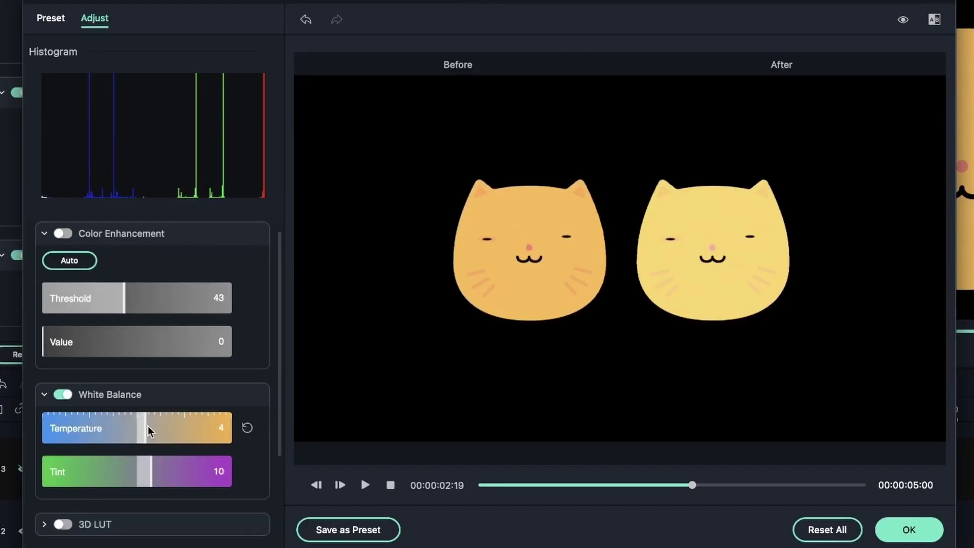
Step: Set the cat's white balance temperature to -100 and its tint to 100
{"action": "left_click_drag", "start_coordinate": [150, 431], "coordinate": [44, 430]}
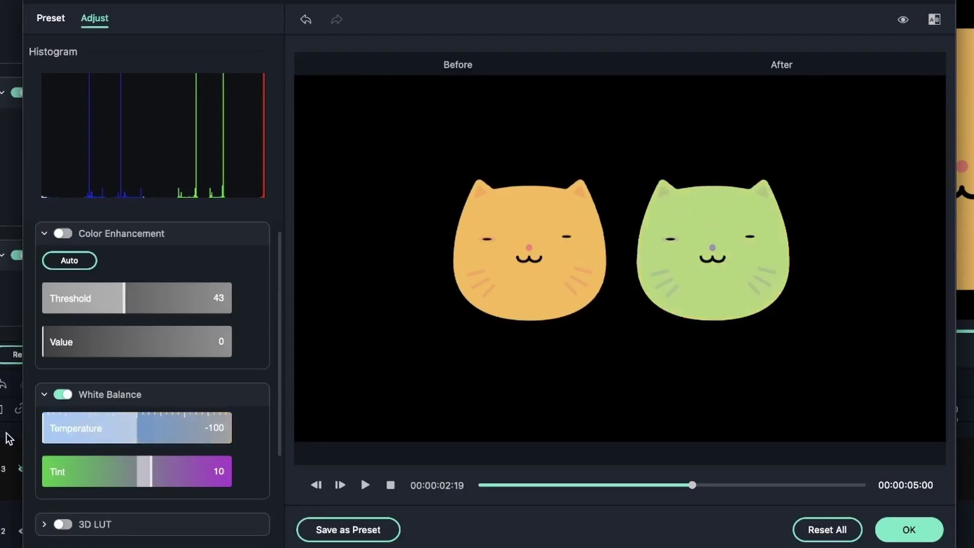
{"action": "left_click_drag", "start_coordinate": [152, 469], "coordinate": [269, 481]}
{"action": "scroll", "coordinate": [47, 436], "scroll_direction": "down", "scroll_amount": 3}
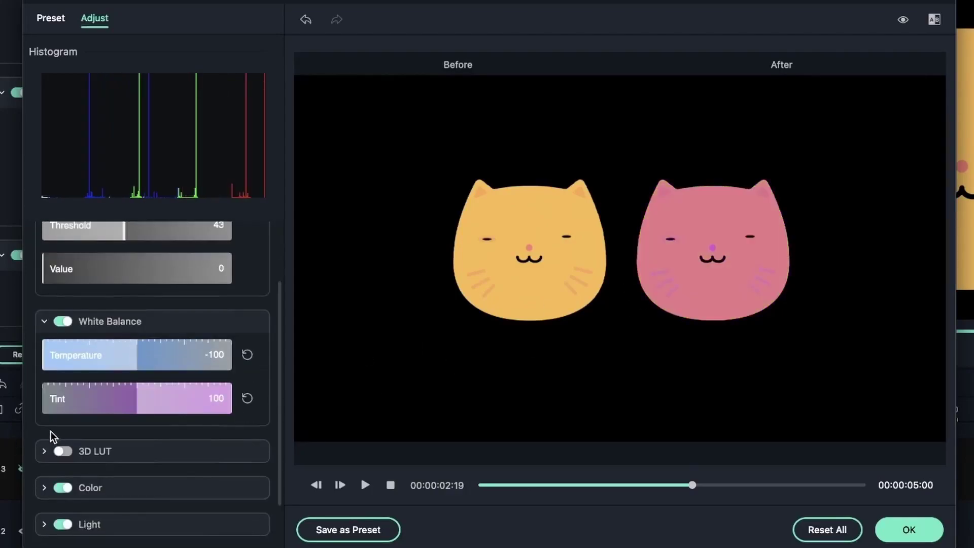
Step: Set the cat's vibrance to -100 and its saturation and brightness to 100, and strongly lower one of the Light adjustments
{"action": "left_click", "coordinate": [53, 481]}
{"action": "scroll", "coordinate": [102, 442], "scroll_direction": "down", "scroll_amount": 5}
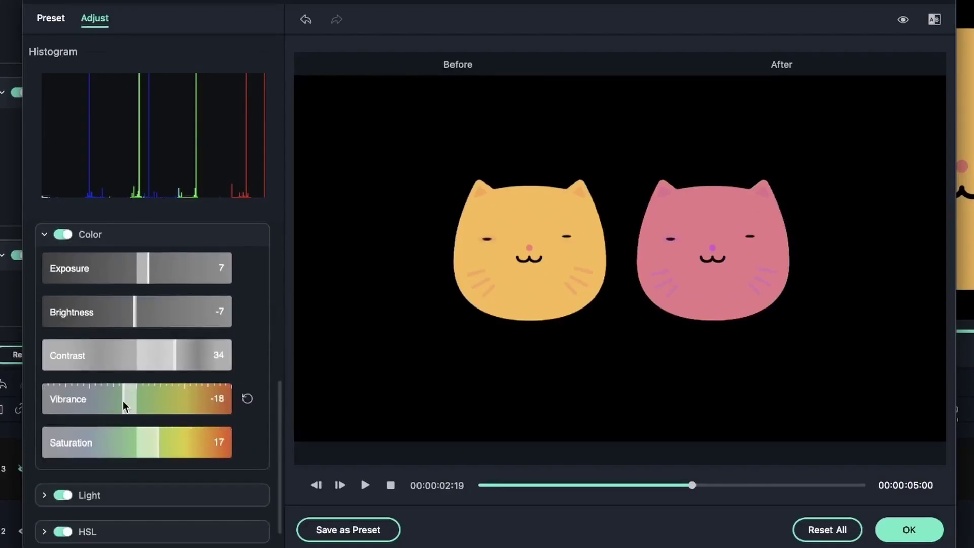
{"action": "left_click_drag", "start_coordinate": [124, 397], "coordinate": [43, 408]}
{"action": "left_click_drag", "start_coordinate": [163, 436], "coordinate": [287, 446]}
{"action": "left_click_drag", "start_coordinate": [153, 321], "coordinate": [238, 312]}
{"action": "scroll", "coordinate": [152, 381], "scroll_direction": "down", "scroll_amount": 1}
{"action": "left_click", "coordinate": [44, 454]}
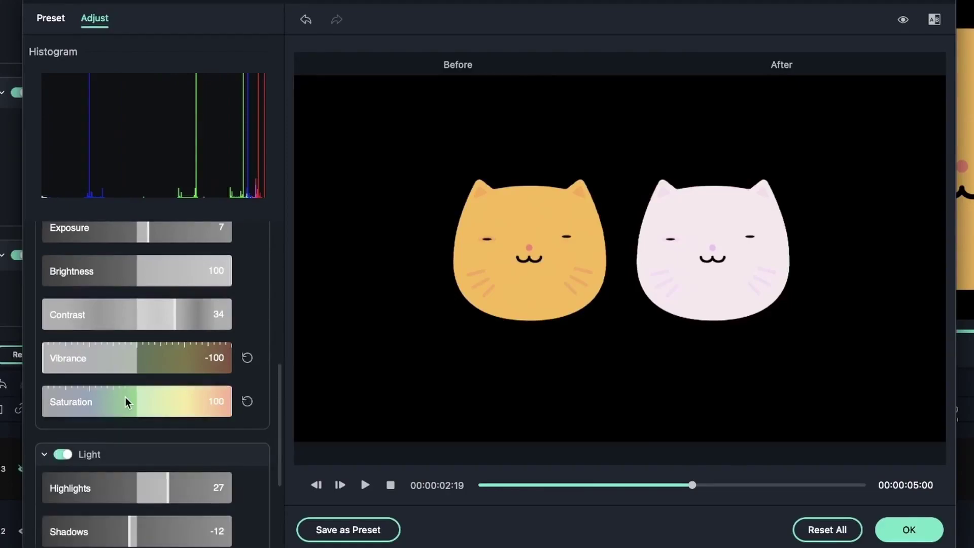
{"action": "scroll", "coordinate": [126, 397], "scroll_direction": "down", "scroll_amount": 1}
{"action": "left_click_drag", "start_coordinate": [141, 418], "coordinate": [14, 417]}
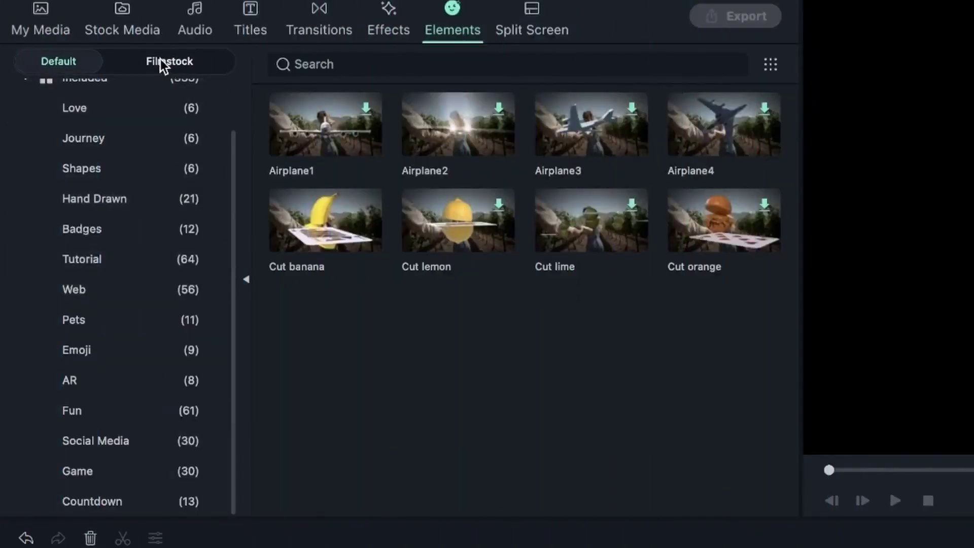
Step: Place the recommended Filmstock element Kung Fu Heat on track 2 at the start of the timeline and preview it
{"action": "left_click", "coordinate": [160, 59]}
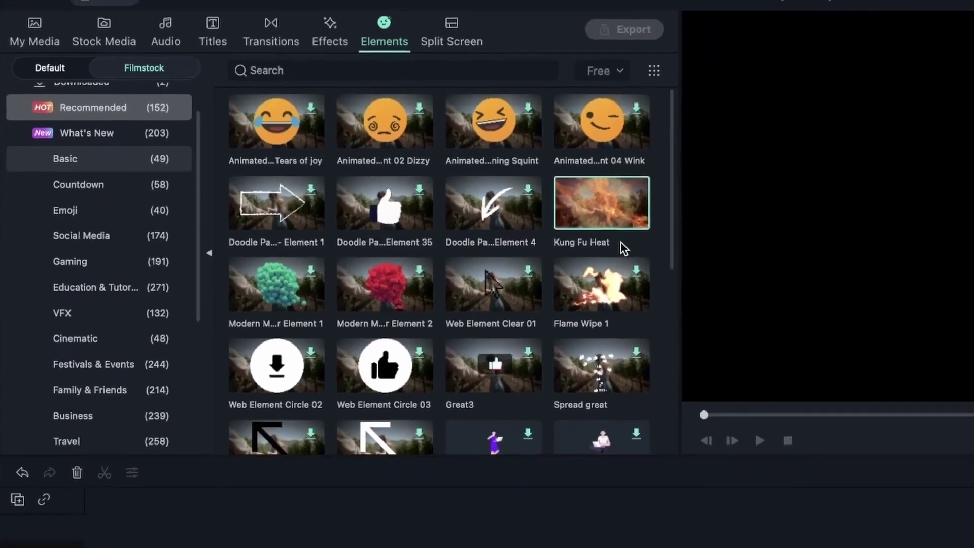
{"action": "left_click_drag", "start_coordinate": [744, 209], "coordinate": [62, 448]}
{"action": "key", "text": "space"}
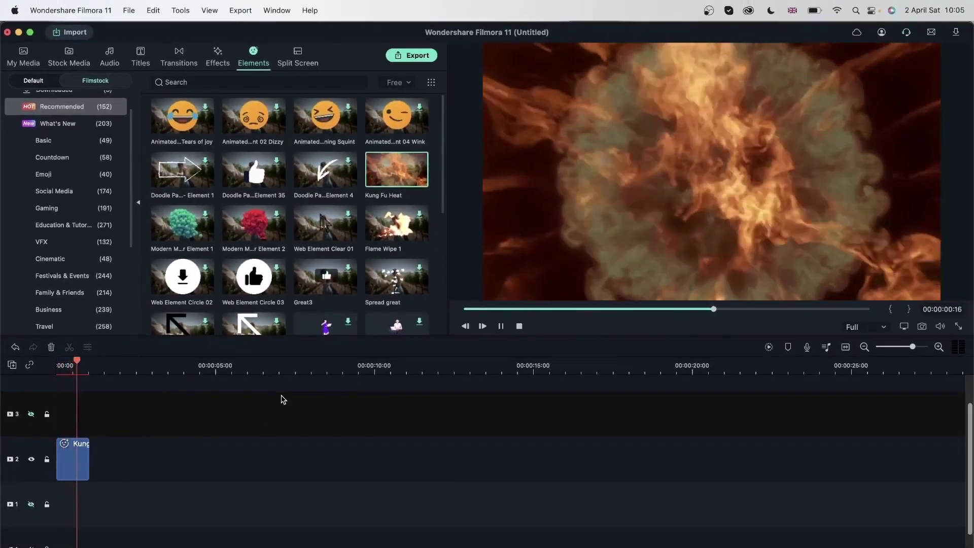
Step: Search the Pixabay stock videos for "battle" and browse the clips
{"action": "left_click", "coordinate": [68, 56]}
{"action": "left_click", "coordinate": [56, 136]}
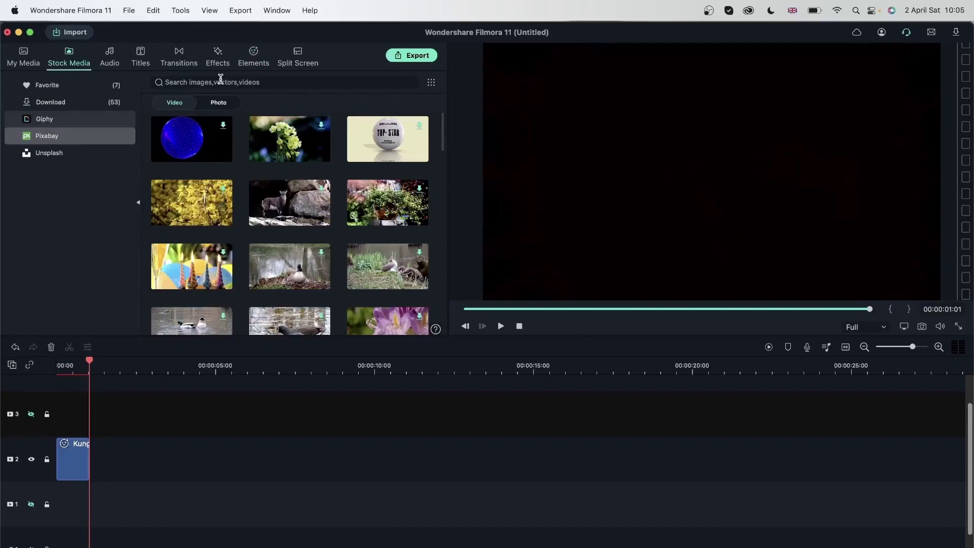
{"action": "left_click", "coordinate": [221, 81]}
{"action": "type", "text": "battle"}
{"action": "key", "text": "Return"}
{"action": "scroll", "coordinate": [223, 218], "scroll_direction": "down", "scroll_amount": 2}
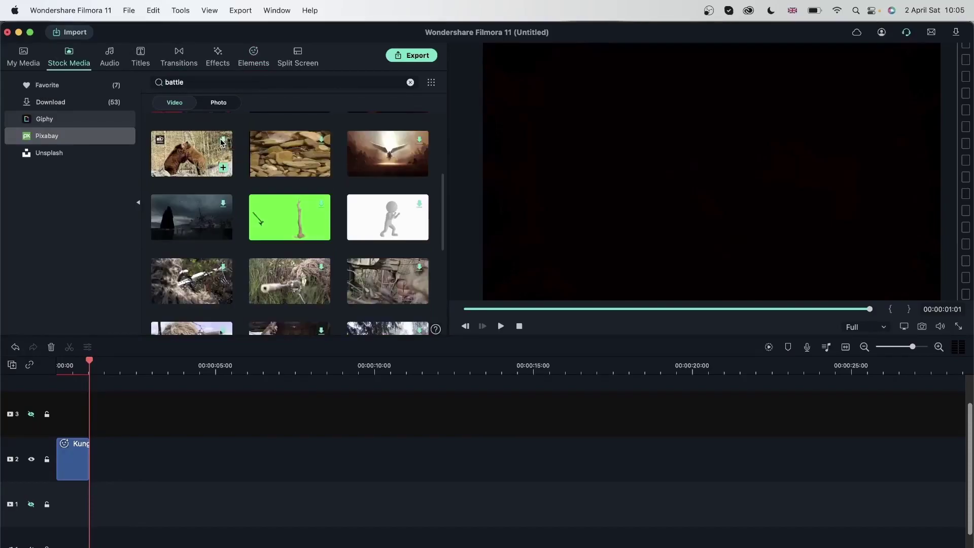
Step: Try the fighting bears clip on track 1 beneath the Kung Fu Heat element, removing it after a preview
{"action": "left_click_drag", "start_coordinate": [188, 160], "coordinate": [49, 497]}
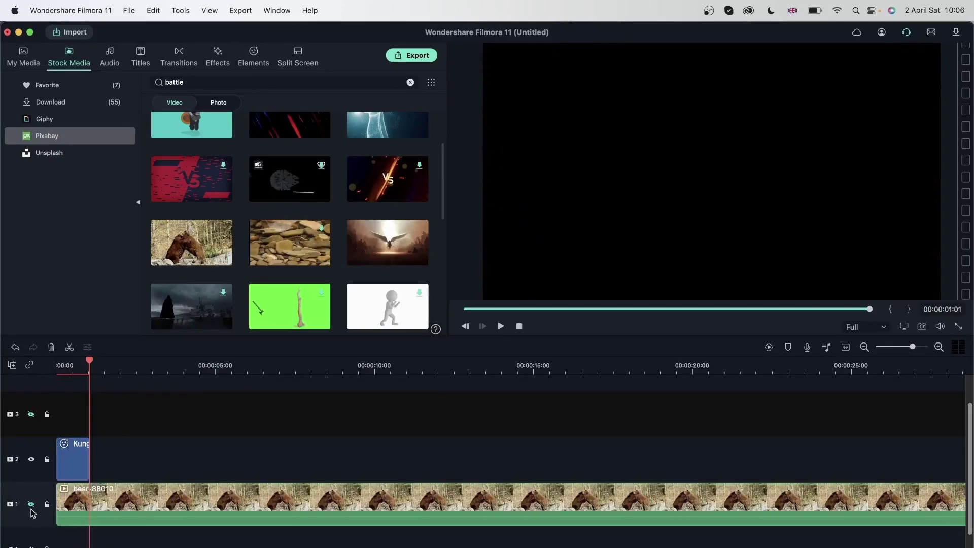
{"action": "left_click_drag", "start_coordinate": [90, 362], "coordinate": [13, 361]}
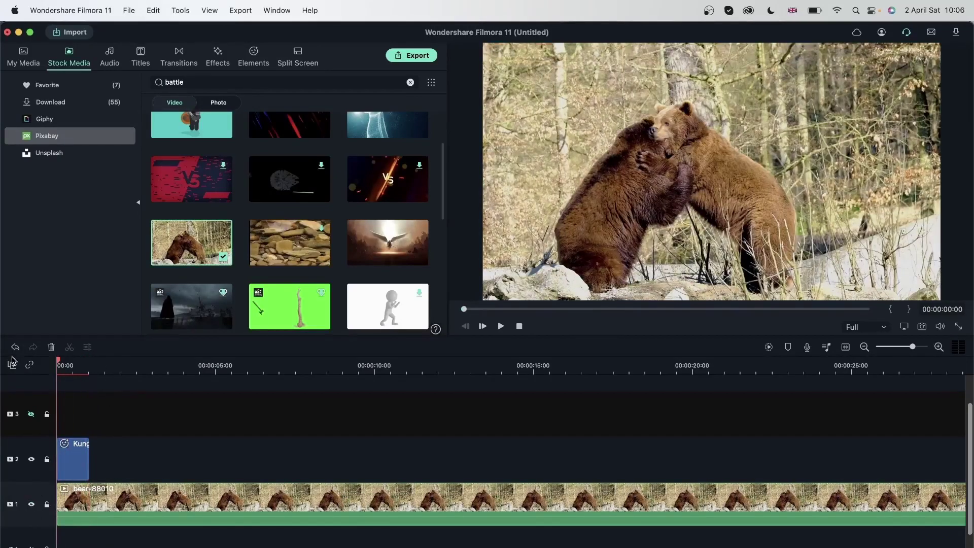
{"action": "key", "text": "space"}
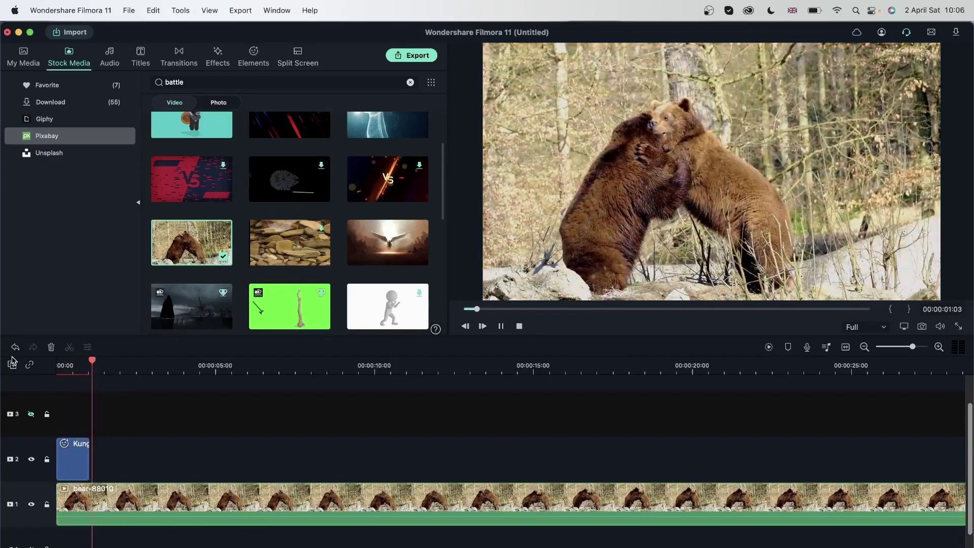
{"action": "left_click", "coordinate": [501, 368]}
{"action": "left_click_drag", "start_coordinate": [502, 385], "coordinate": [529, 379]}
{"action": "left_click", "coordinate": [562, 489]}
{"action": "key", "text": "Delete"}
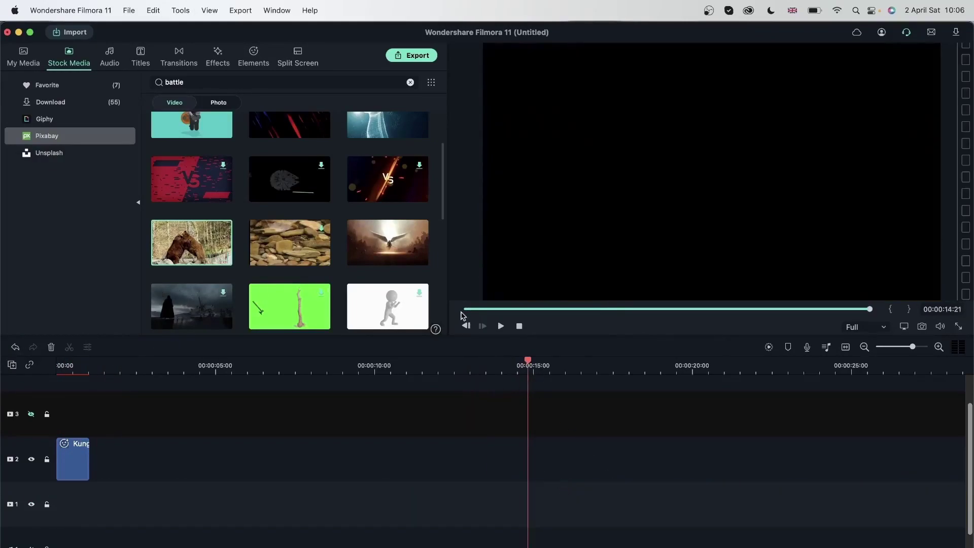
Step: Add the winged archangel clip to track 1 at the start of the timeline, beneath the Kung Fu Heat element
{"action": "left_click", "coordinate": [419, 256]}
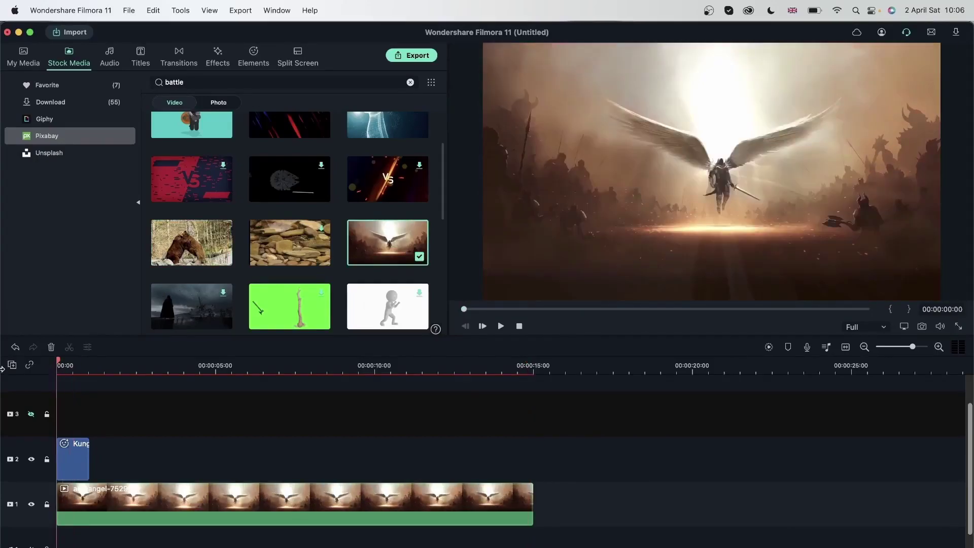
Step: Preview Kung Fu Heat over the archangel clip and place the Filmstock element Superheroes Cinematic Pack Element 01 after it on track 2
{"action": "key", "text": "space"}
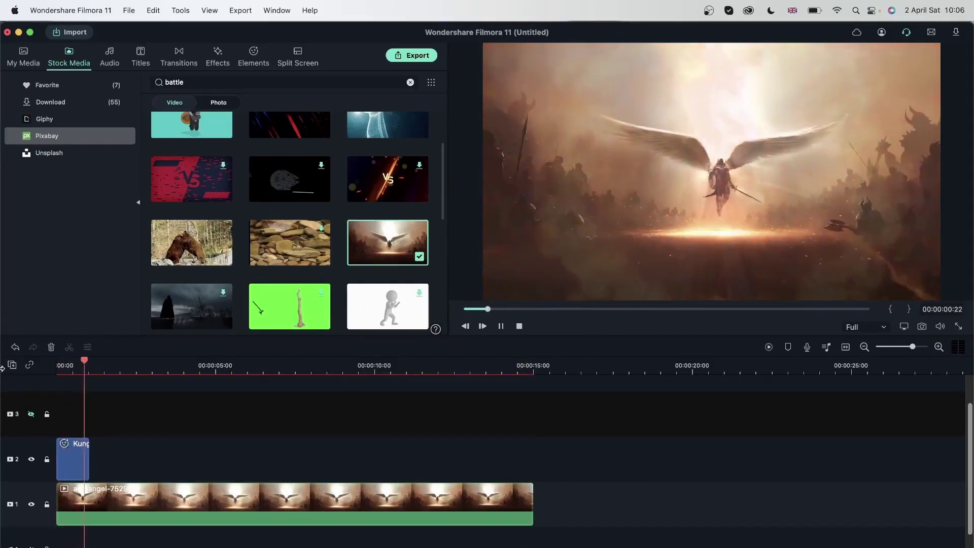
{"action": "key", "text": "space"}
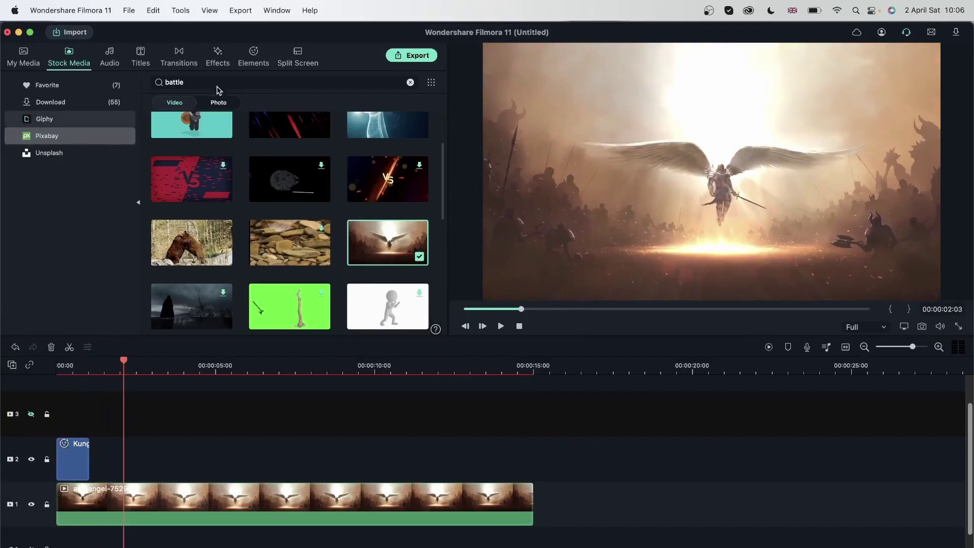
{"action": "left_click", "coordinate": [253, 61]}
{"action": "scroll", "coordinate": [315, 242], "scroll_direction": "down", "scroll_amount": 5}
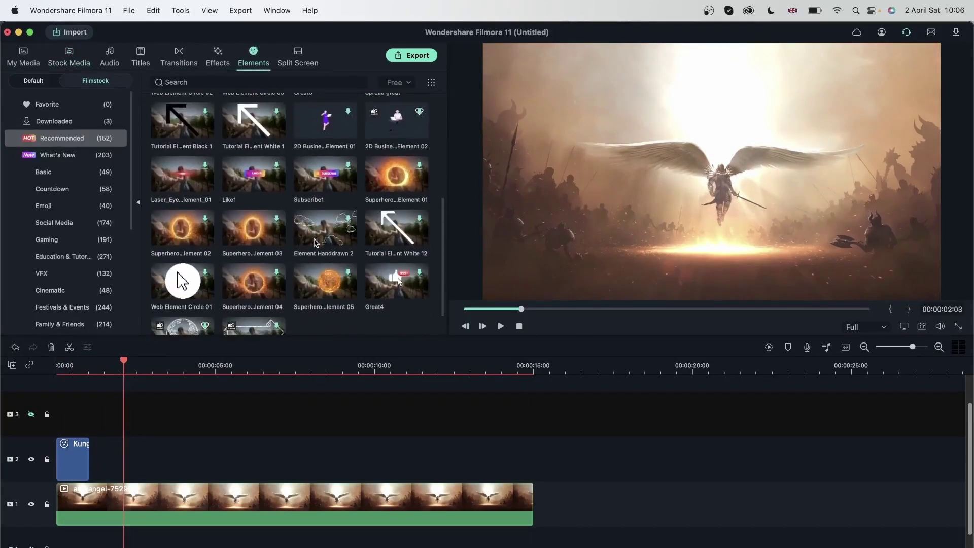
{"action": "left_click", "coordinate": [420, 171]}
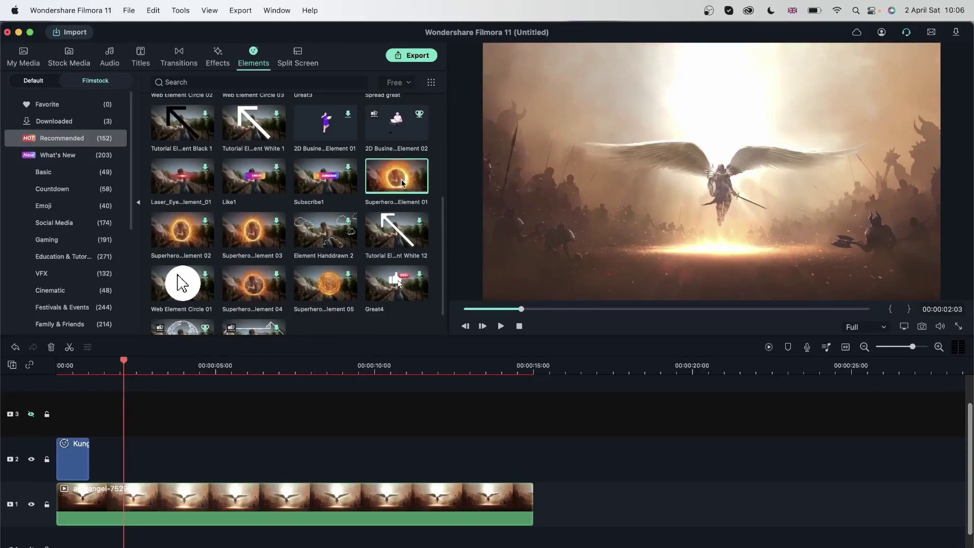
{"action": "left_click_drag", "start_coordinate": [402, 181], "coordinate": [98, 457]}
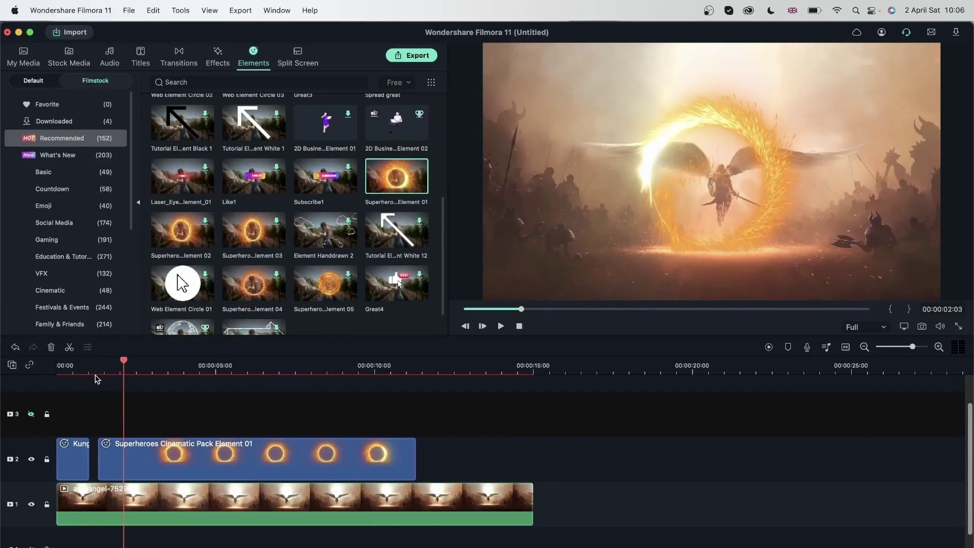
Step: Preview the fire ring element over the archangel clip and nudge it in the frame to position X 0.0, Y 0.3
{"action": "left_click", "coordinate": [98, 364]}
{"action": "key", "text": "space"}
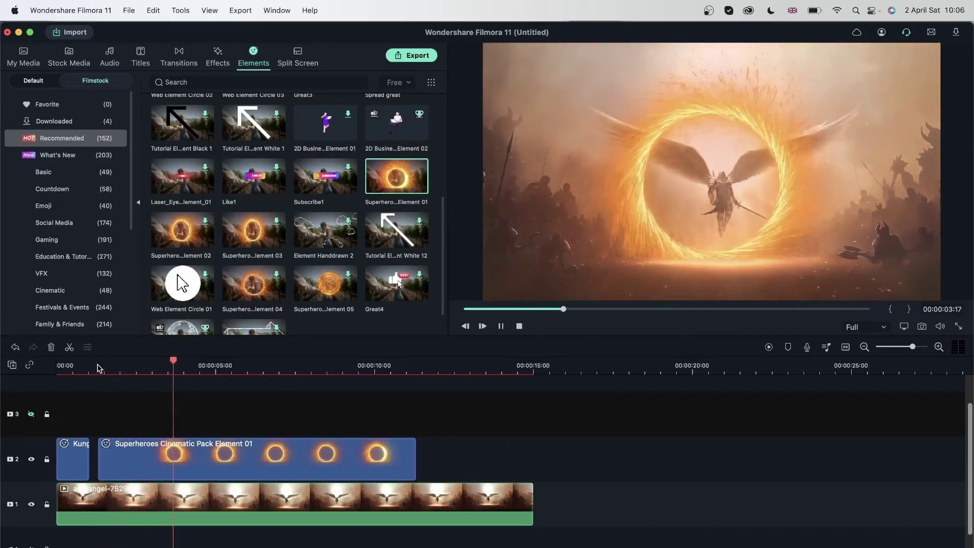
{"action": "key", "text": "space"}
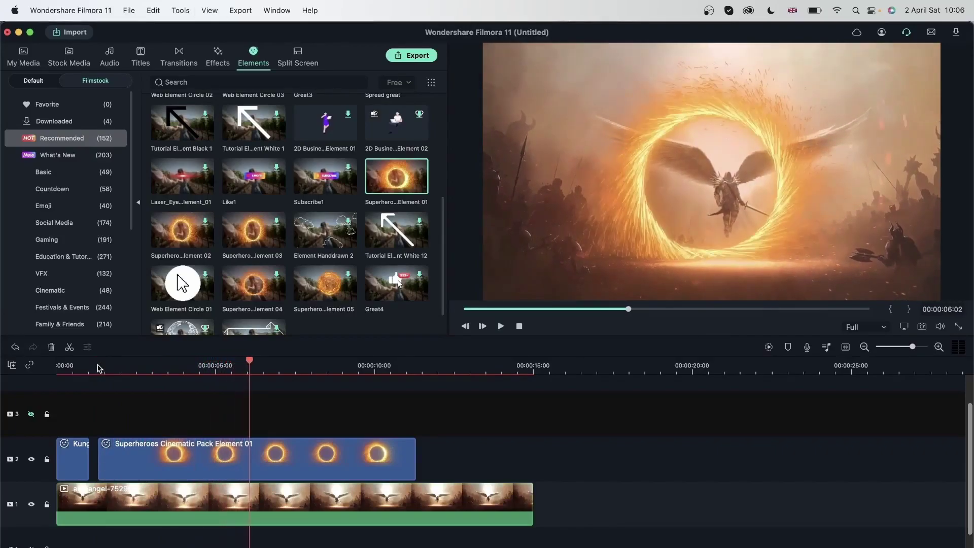
{"action": "double_click", "coordinate": [712, 185]}
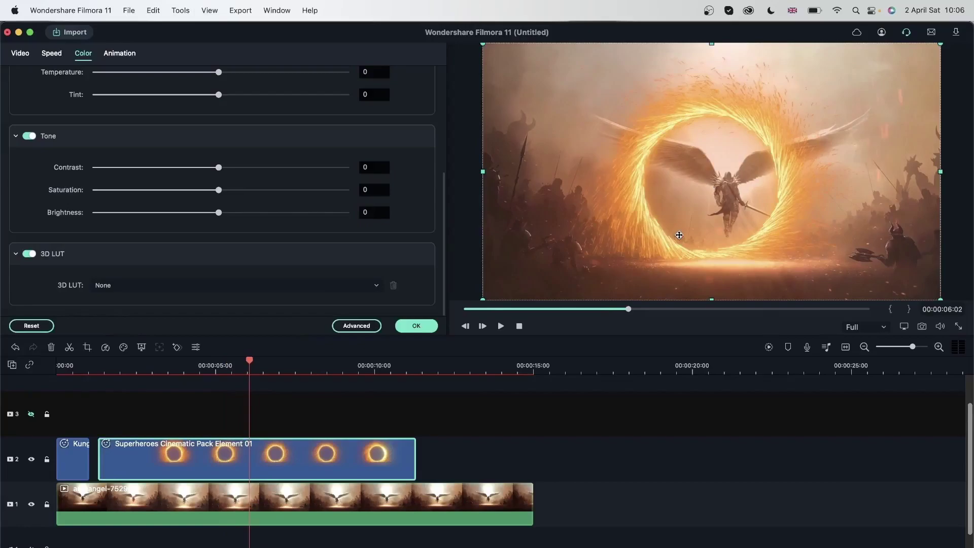
{"action": "mouse_move", "coordinate": [653, 202]}
{"action": "left_mouse_down"}
{"action": "mouse_move", "coordinate": [703, 203]}
{"action": "mouse_move", "coordinate": [634, 202]}
{"action": "left_mouse_up"}
Step: Delete the Kung Fu Heat element and move the Superheroes Cinematic Pack Element 01 to the start of track 2
{"action": "left_click", "coordinate": [86, 468]}
{"action": "left_click", "coordinate": [51, 347]}
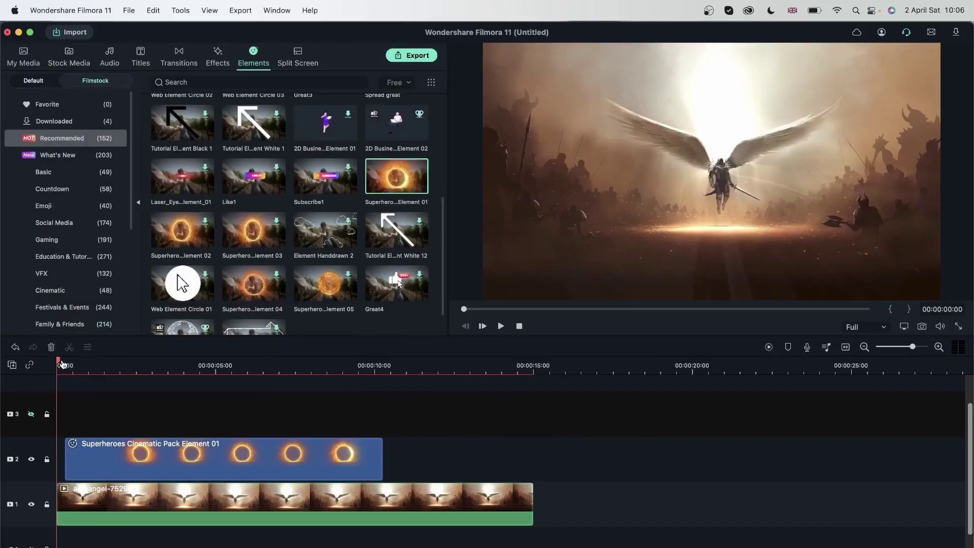
{"action": "left_click_drag", "start_coordinate": [60, 361], "coordinate": [311, 459]}
Step: Trim the end of the archangel clip on track 1 to match the fire ring element at 10 seconds
{"action": "left_click", "coordinate": [385, 502]}
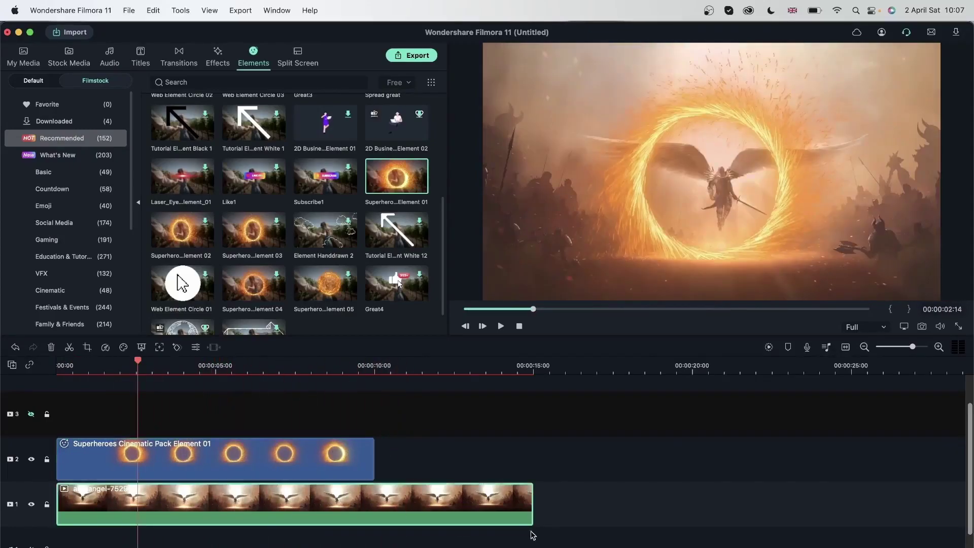
{"action": "left_click_drag", "start_coordinate": [530, 503], "coordinate": [374, 502]}
Step: Open the custom animation settings of the fire ring element and preview it from the start of the timeline
{"action": "left_click", "coordinate": [223, 460]}
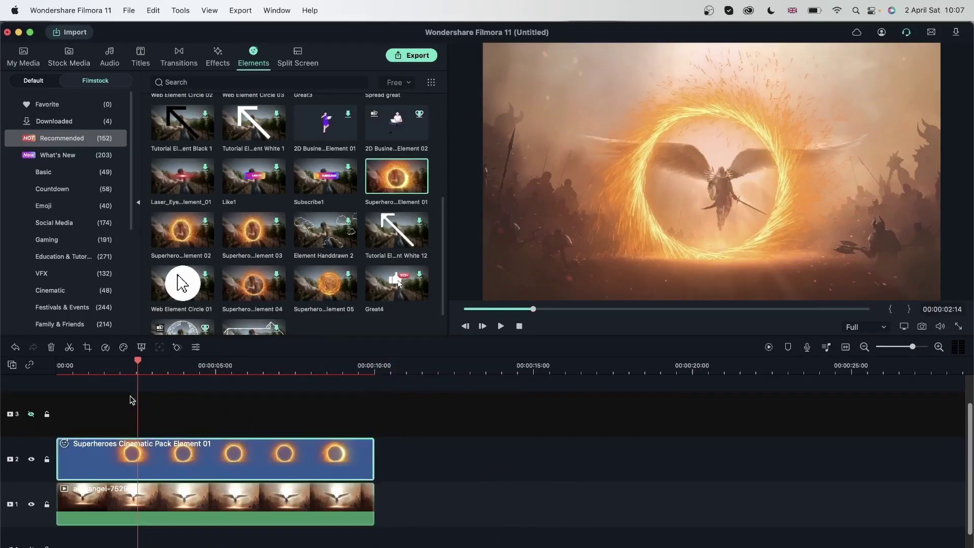
{"action": "left_click_drag", "start_coordinate": [138, 361], "coordinate": [42, 396]}
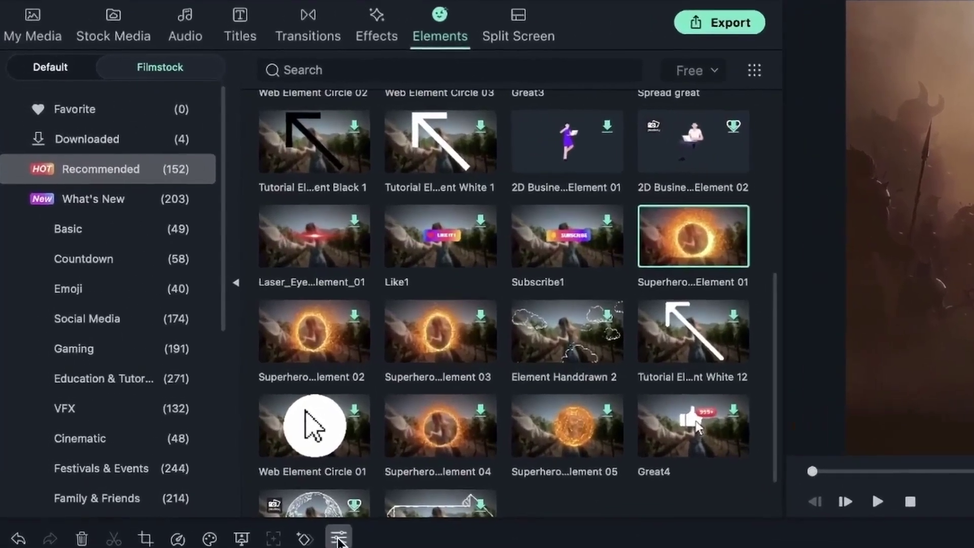
{"action": "left_click", "coordinate": [195, 347]}
{"action": "left_click", "coordinate": [214, 22]}
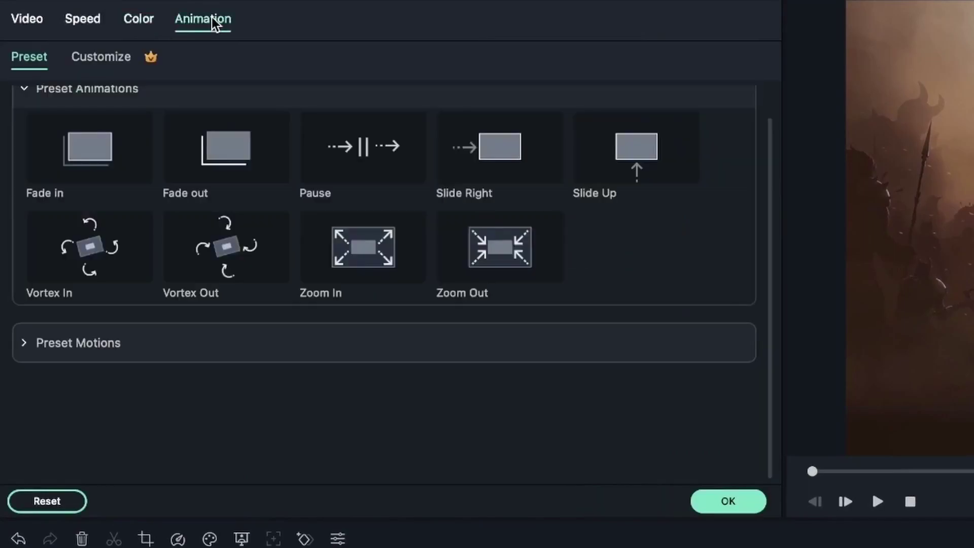
{"action": "left_click", "coordinate": [104, 59]}
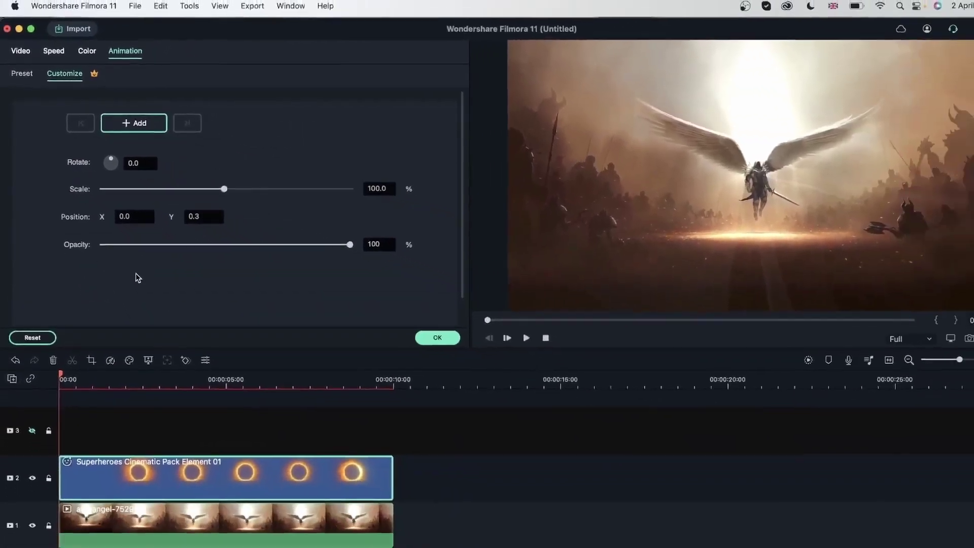
{"action": "key", "text": "space"}
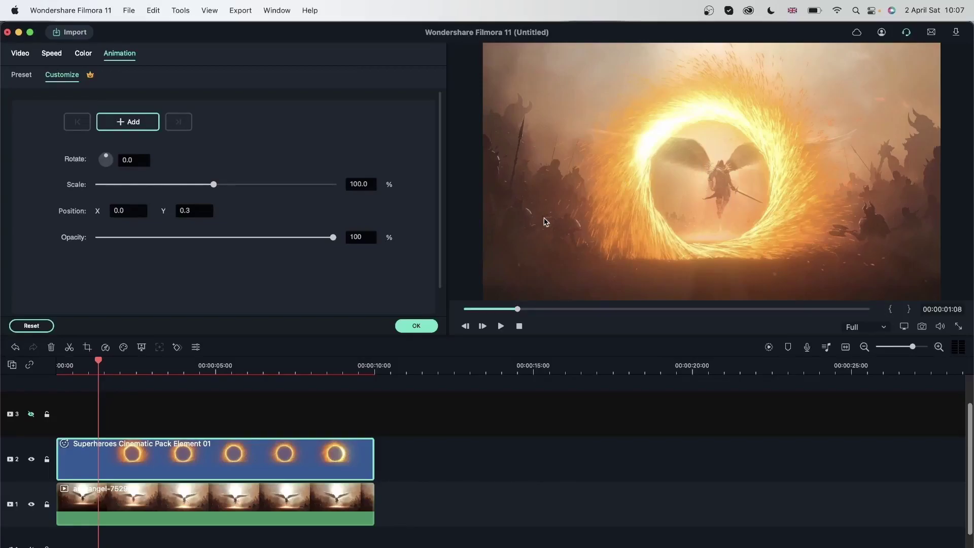
Step: Set the fire ring element's scale to 159.2% and its position to X 44.0, Y 8.3, and preview it from the start
{"action": "left_click", "coordinate": [21, 54]}
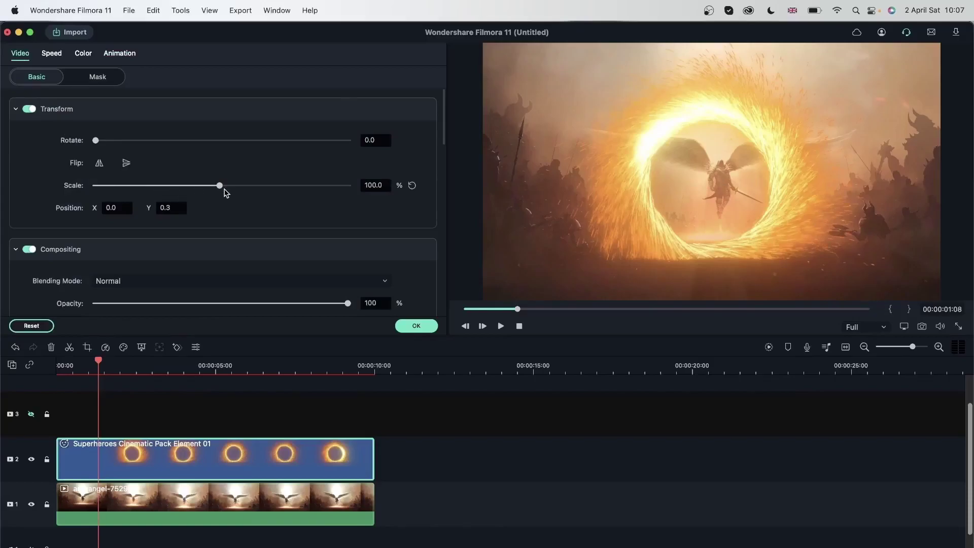
{"action": "left_click_drag", "start_coordinate": [222, 186], "coordinate": [246, 188]}
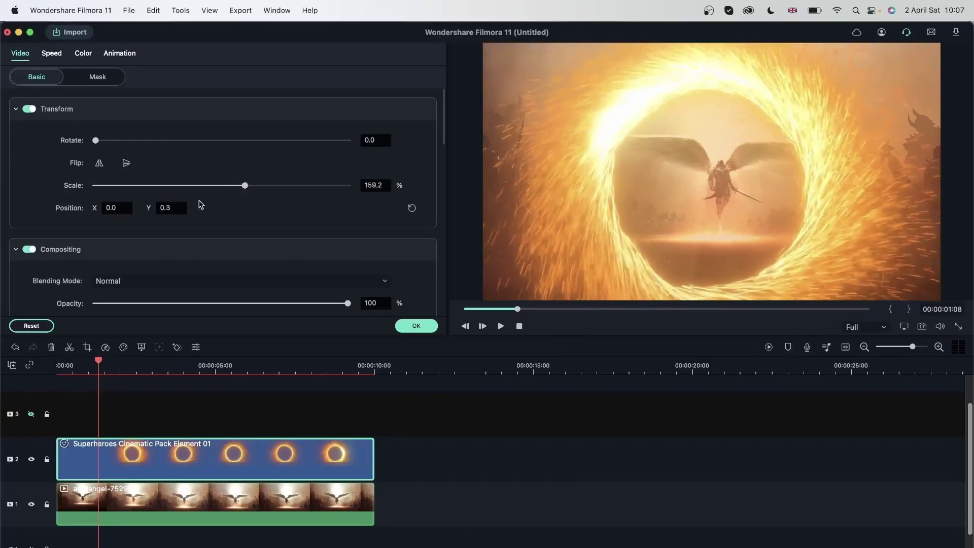
{"action": "left_click_drag", "start_coordinate": [108, 209], "coordinate": [183, 212]}
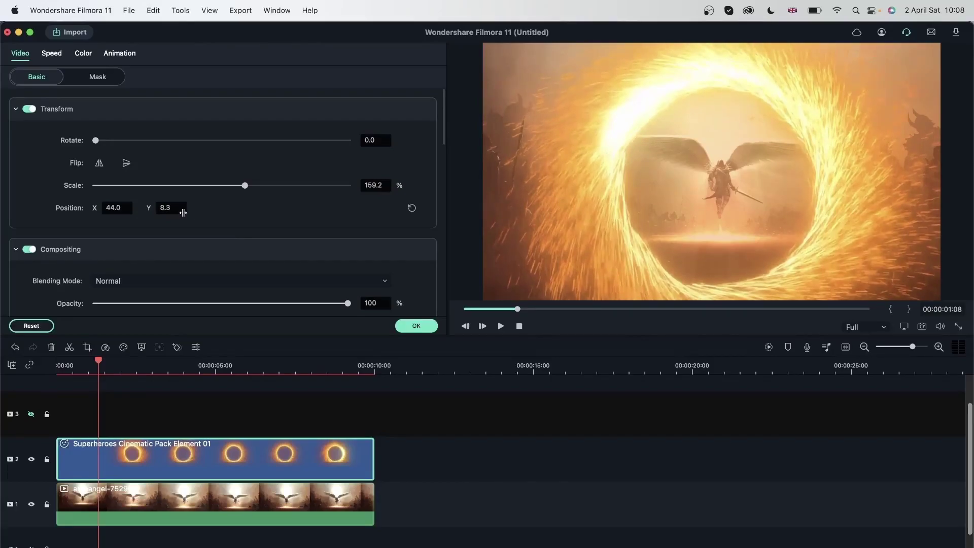
{"action": "left_click_drag", "start_coordinate": [98, 362], "coordinate": [3, 370]}
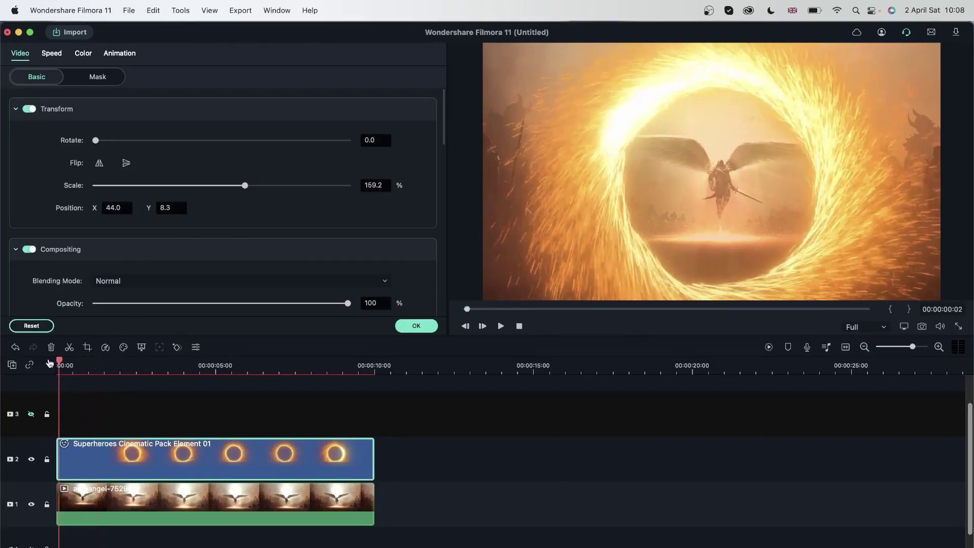
{"action": "key", "text": "space"}
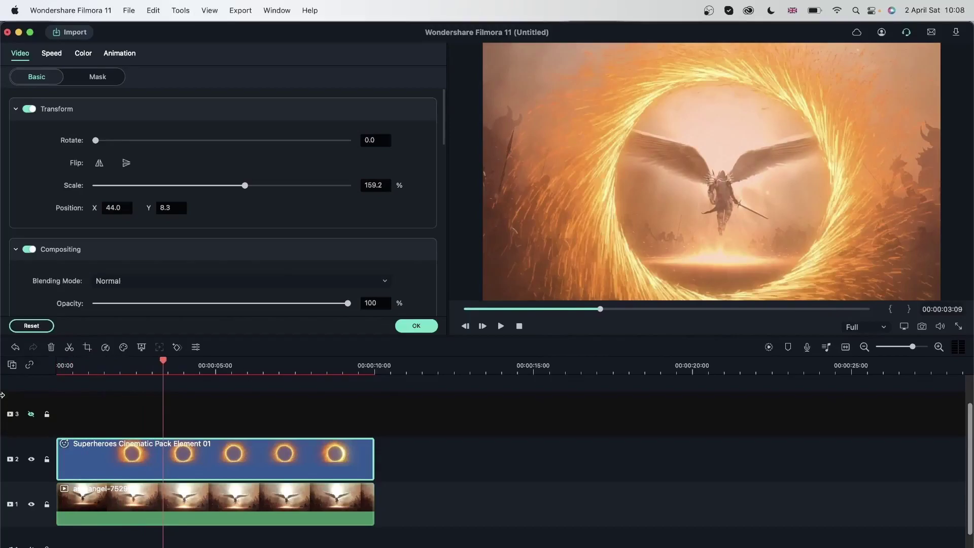
Step: Add a custom animation keyframe to the fire ring element at 00:00:04:01
{"action": "left_click", "coordinate": [65, 361]}
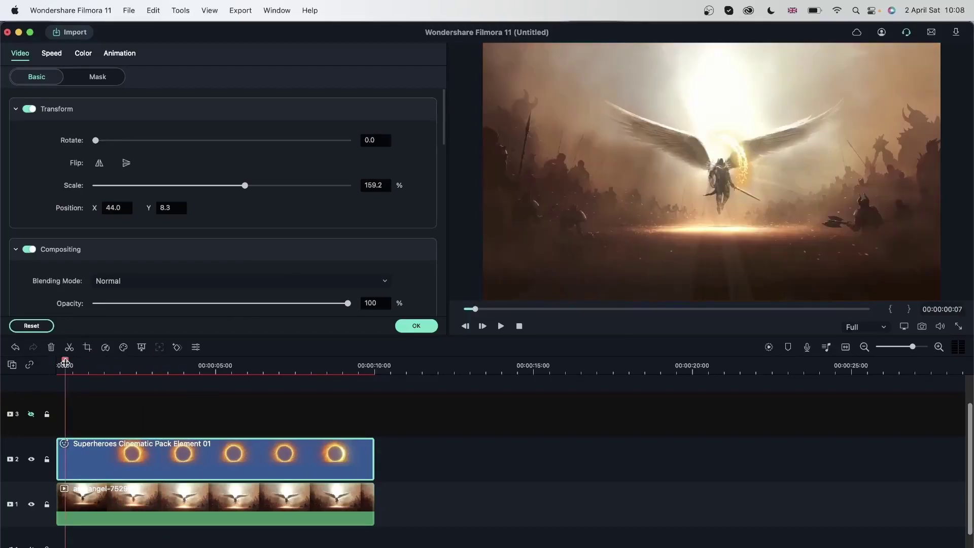
{"action": "left_click", "coordinate": [120, 57]}
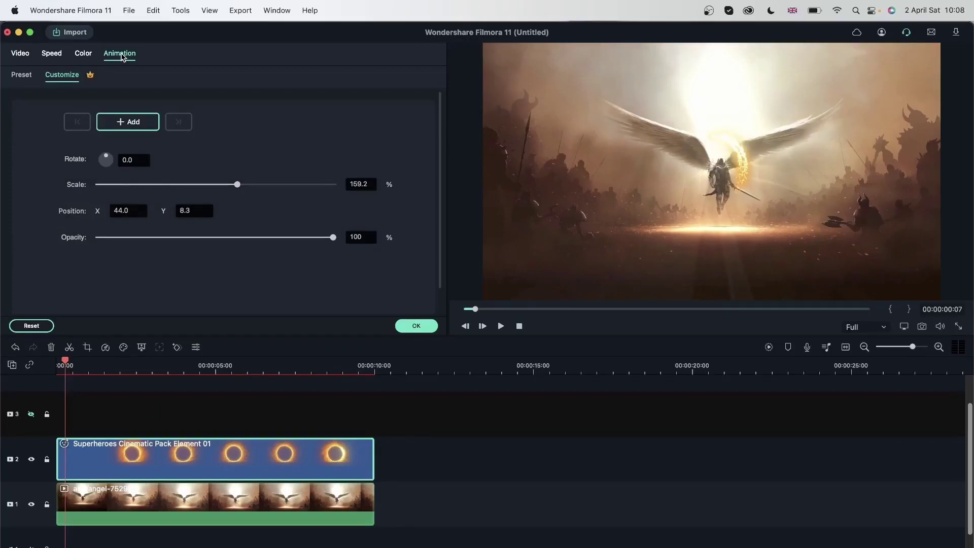
{"action": "left_click", "coordinate": [62, 363]}
{"action": "left_click_drag", "start_coordinate": [64, 366], "coordinate": [187, 363]}
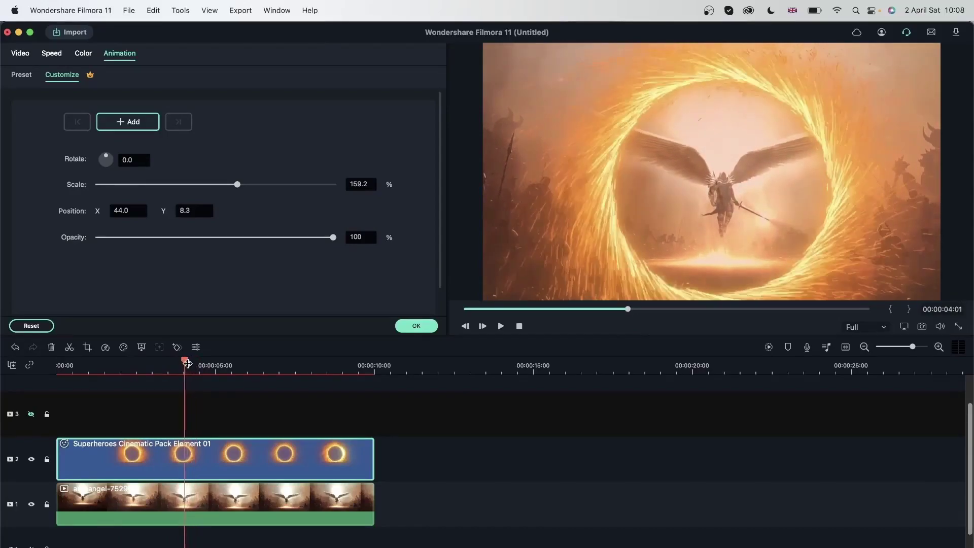
{"action": "left_click", "coordinate": [131, 124]}
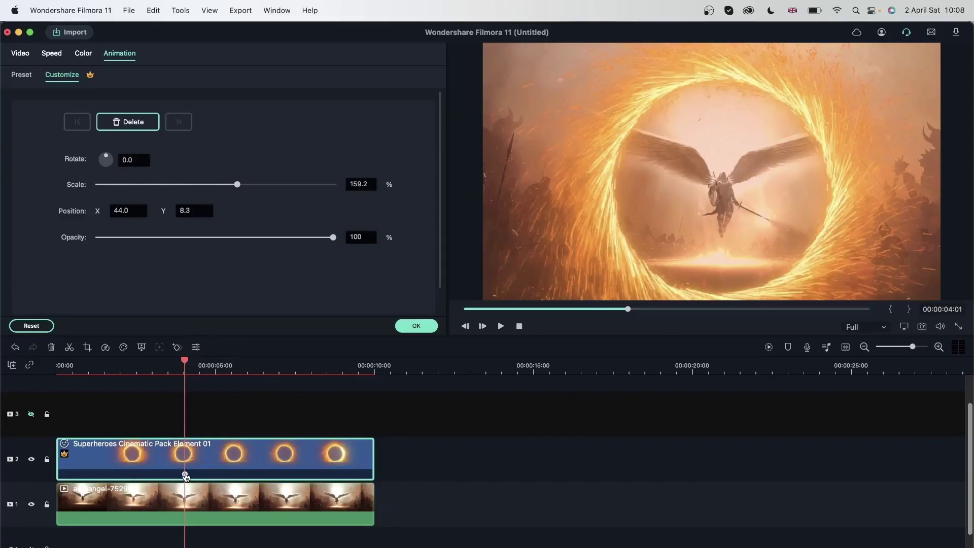
Step: Keyframe the fire ring's horizontal position to X 74.0 at 00:00:06:22 and X 51.0 at 00:00:08:19
{"action": "left_click_drag", "start_coordinate": [185, 361], "coordinate": [277, 376]}
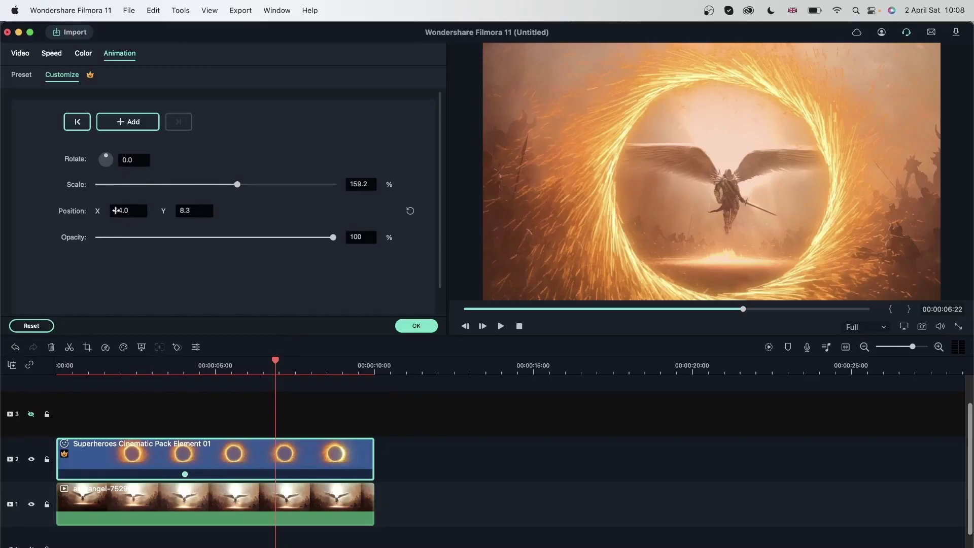
{"action": "left_click_drag", "start_coordinate": [119, 211], "coordinate": [138, 214]}
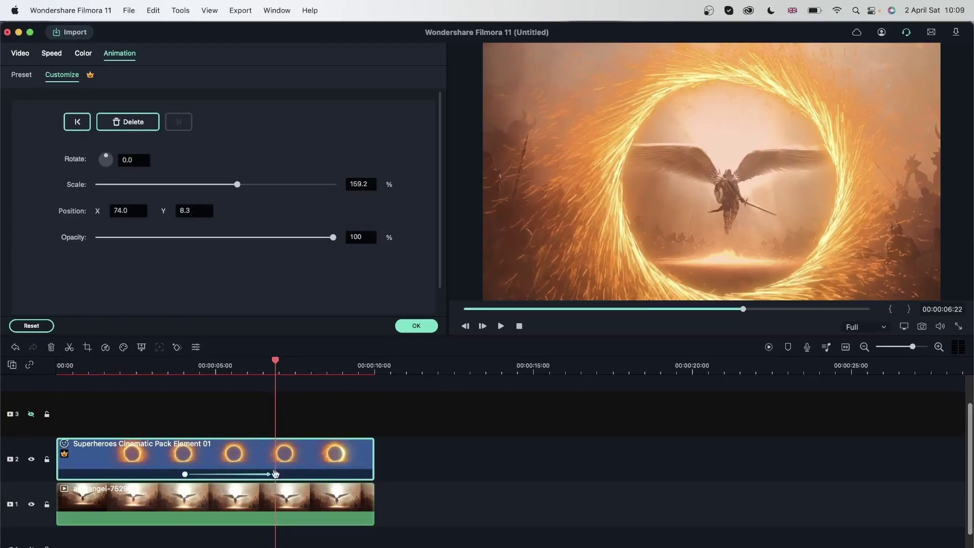
{"action": "left_click_drag", "start_coordinate": [277, 361], "coordinate": [339, 384]}
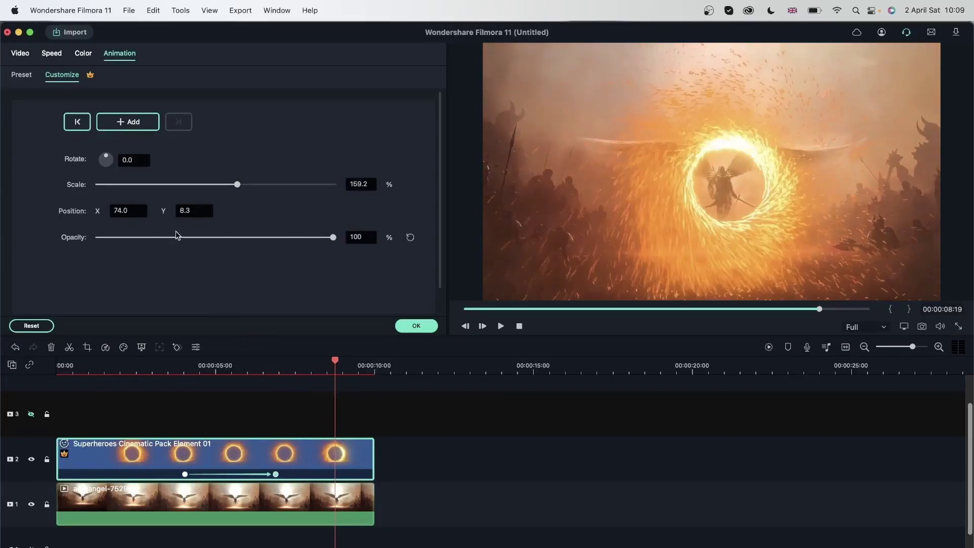
{"action": "left_click_drag", "start_coordinate": [122, 212], "coordinate": [106, 213]}
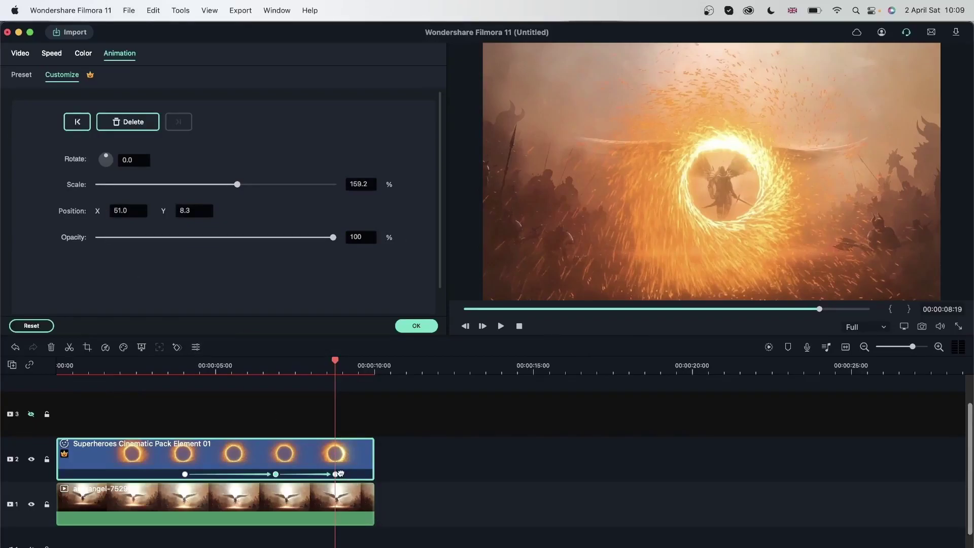
{"action": "mouse_move", "coordinate": [335, 358]}
{"action": "left_mouse_down"}
{"action": "mouse_move", "coordinate": [352, 365]}
{"action": "mouse_move", "coordinate": [335, 360]}
{"action": "left_mouse_up"}
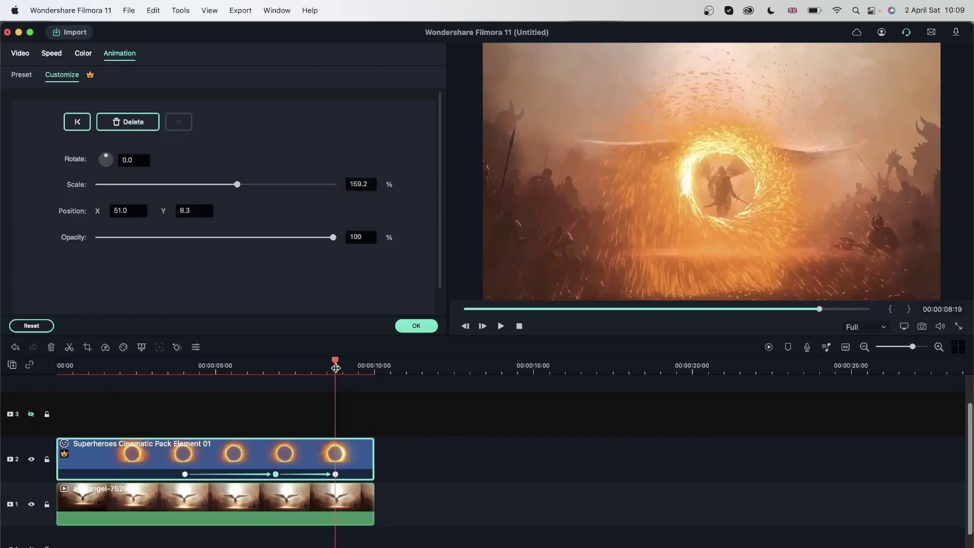
Step: Close the element's animation settings and apply the basic Fade transition to the end of the archangel clip
{"action": "left_click", "coordinate": [339, 510]}
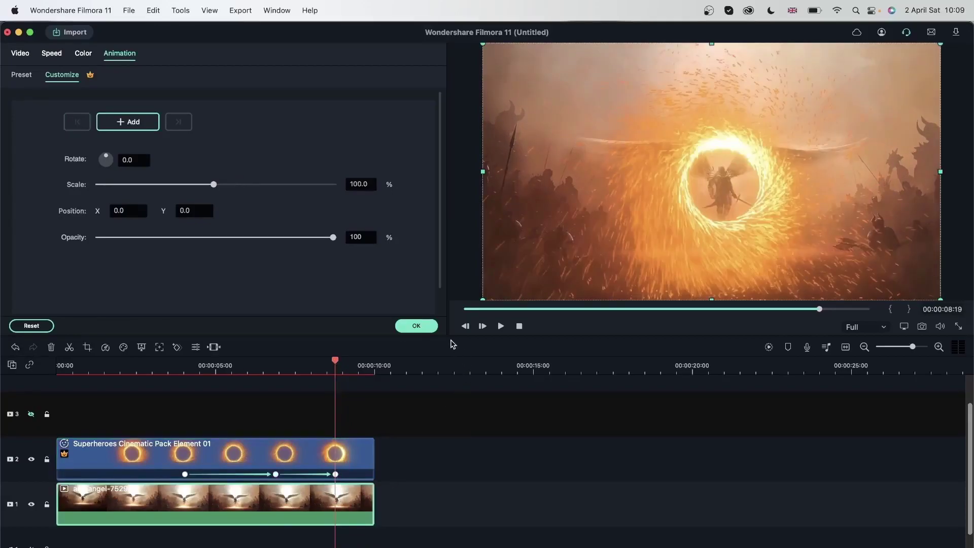
{"action": "left_click", "coordinate": [415, 326]}
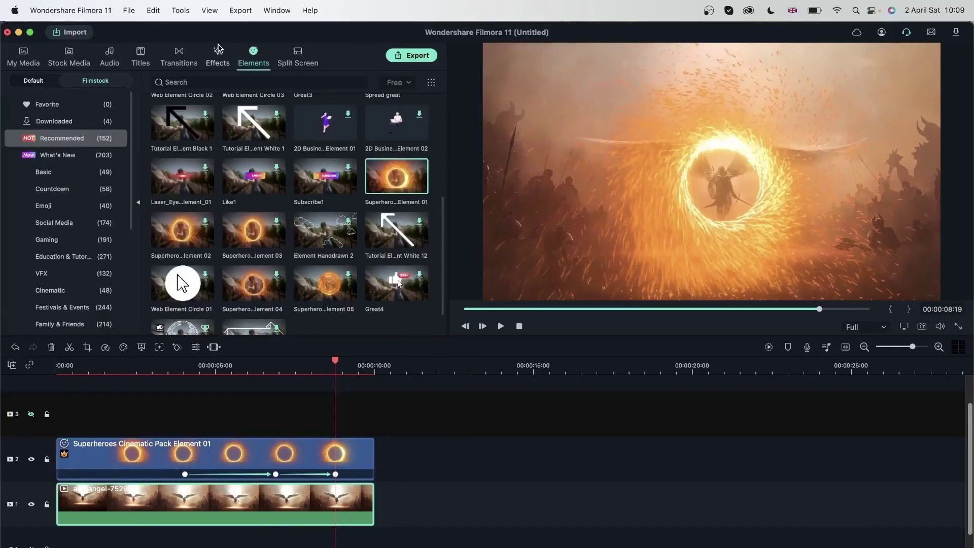
{"action": "left_click", "coordinate": [180, 55]}
{"action": "left_click", "coordinate": [43, 138]}
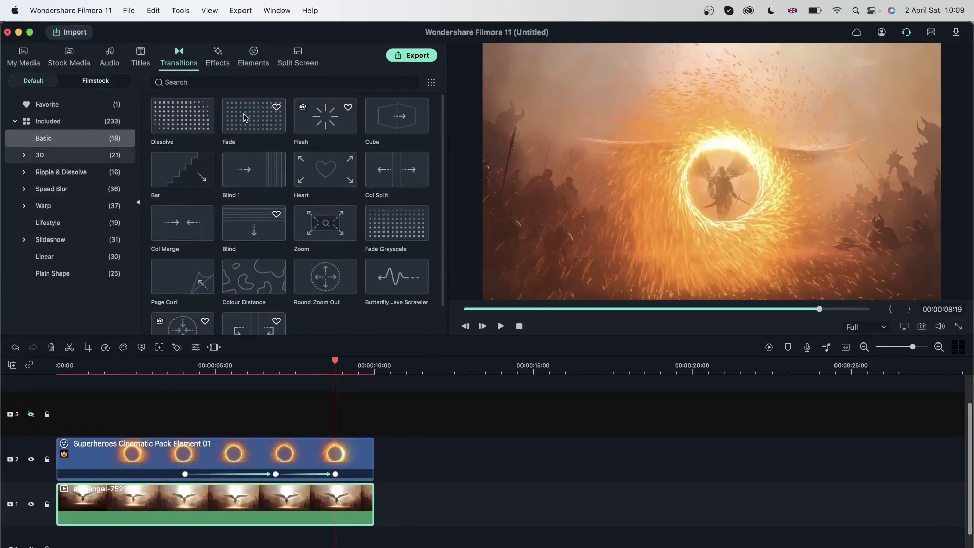
{"action": "left_click_drag", "start_coordinate": [244, 116], "coordinate": [337, 504]}
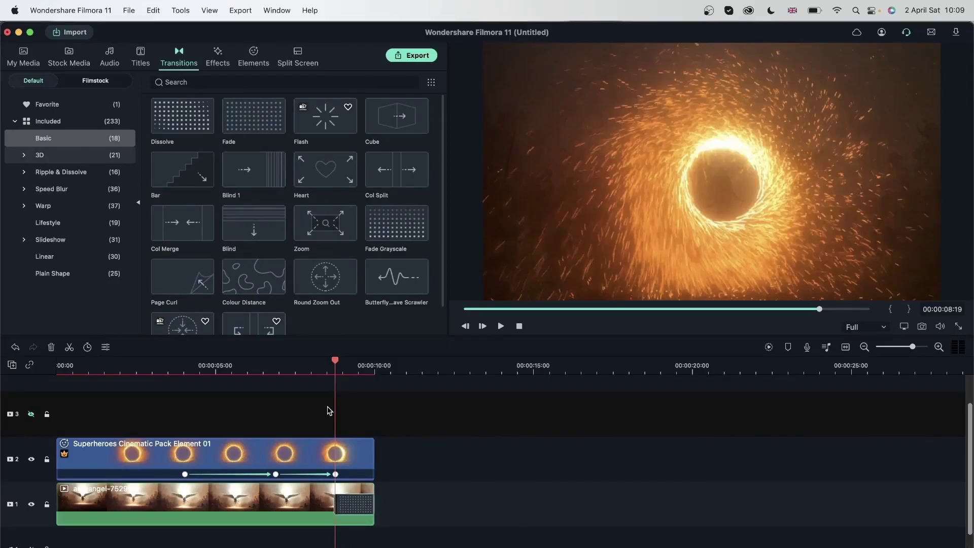
Step: Apply the Fade transition to the start of the archangel clip and play back the whole timeline
{"action": "left_click_drag", "start_coordinate": [335, 362], "coordinate": [80, 376]}
{"action": "left_click_drag", "start_coordinate": [254, 116], "coordinate": [88, 506]}
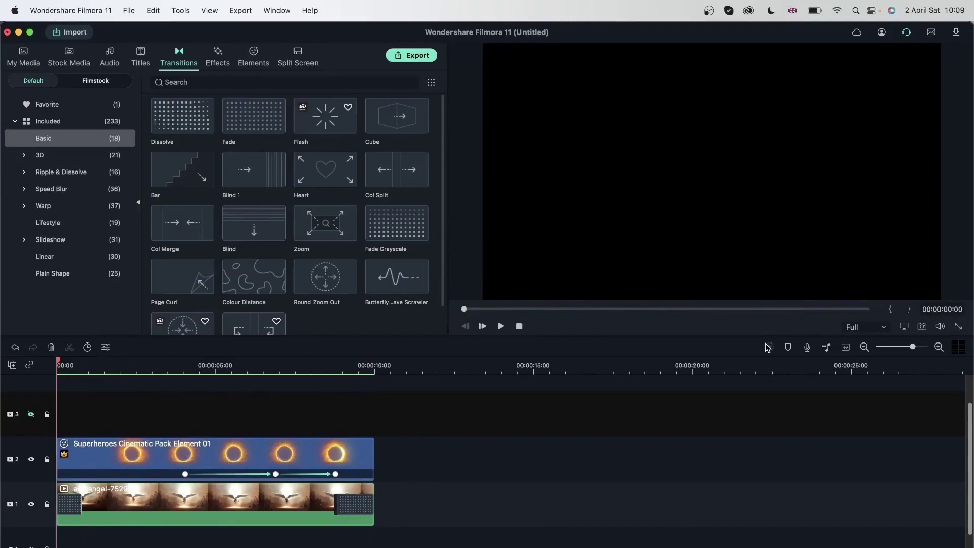
{"action": "key", "text": "super+f"}
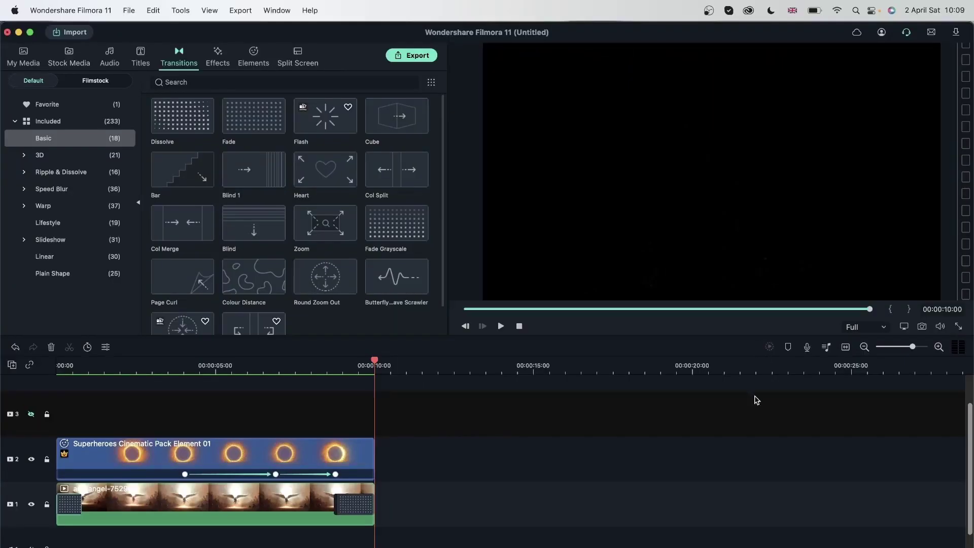
Step: Make the hidden video track 3 above the fire ring element visible
{"action": "left_click", "coordinate": [269, 459]}
{"action": "left_click", "coordinate": [31, 414]}
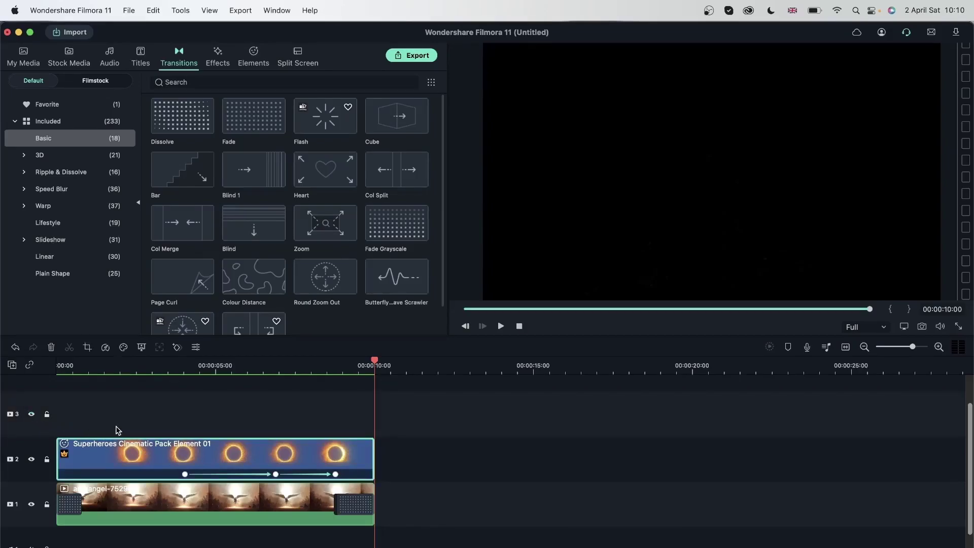
{"action": "scroll", "coordinate": [116, 432], "scroll_direction": "up", "scroll_amount": 2}
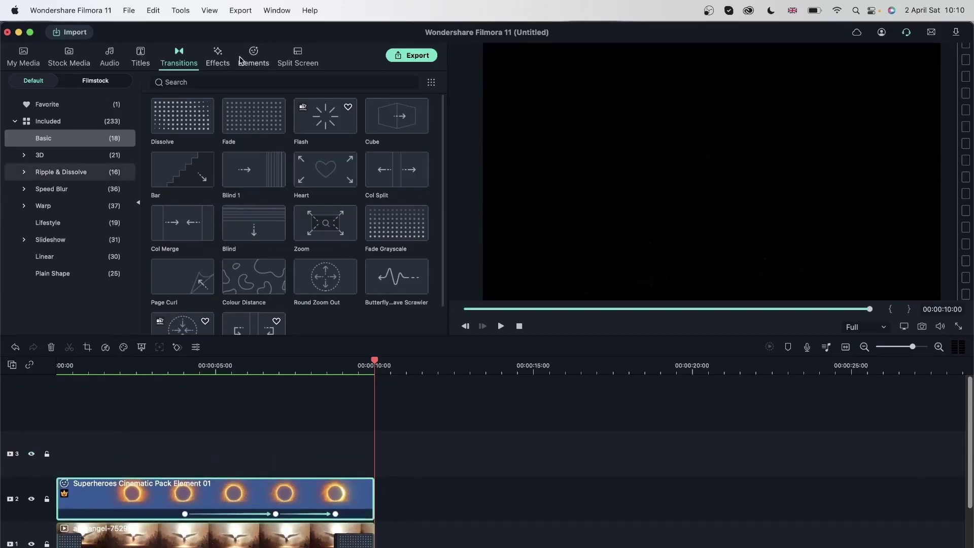
Step: Preview the Lens Flare6 overlay effect and place it on track 3 over the full length of the fire ring element
{"action": "left_click", "coordinate": [221, 55]}
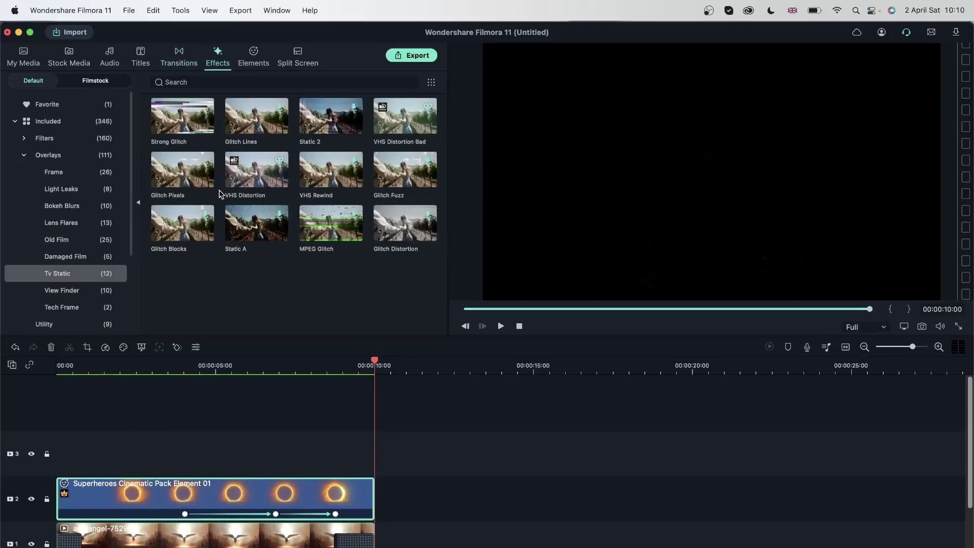
{"action": "scroll", "coordinate": [76, 284], "scroll_direction": "down", "scroll_amount": 2}
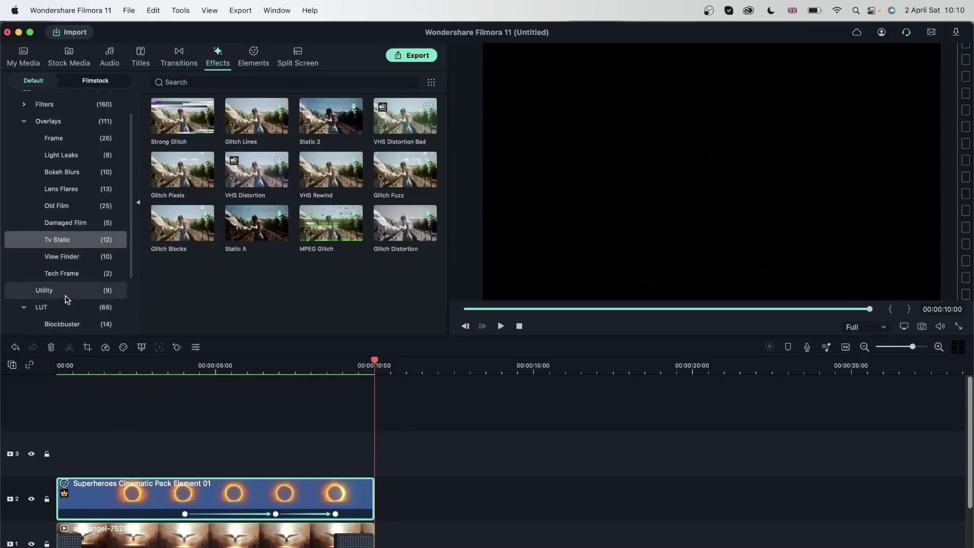
{"action": "scroll", "coordinate": [70, 215], "scroll_direction": "up", "scroll_amount": 2}
{"action": "left_click", "coordinate": [48, 222]}
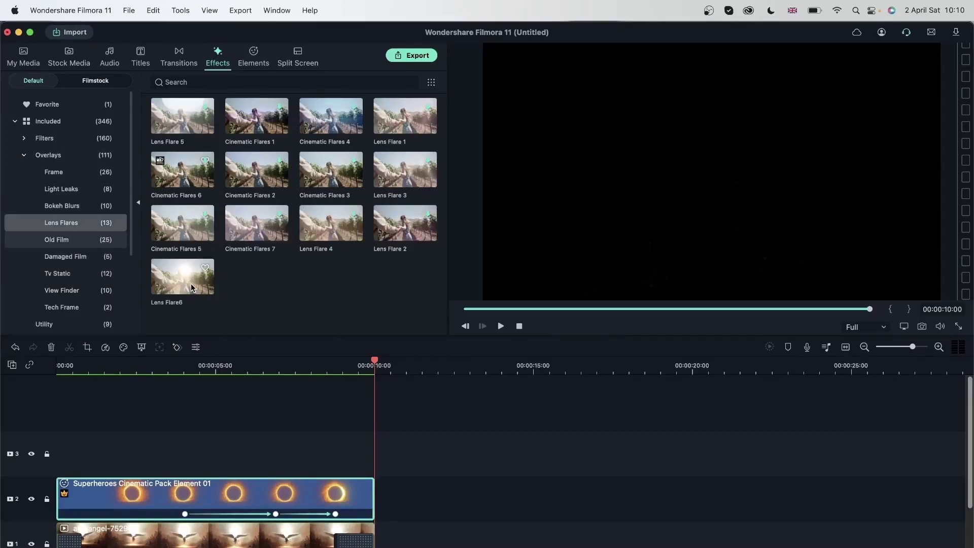
{"action": "left_click", "coordinate": [192, 287]}
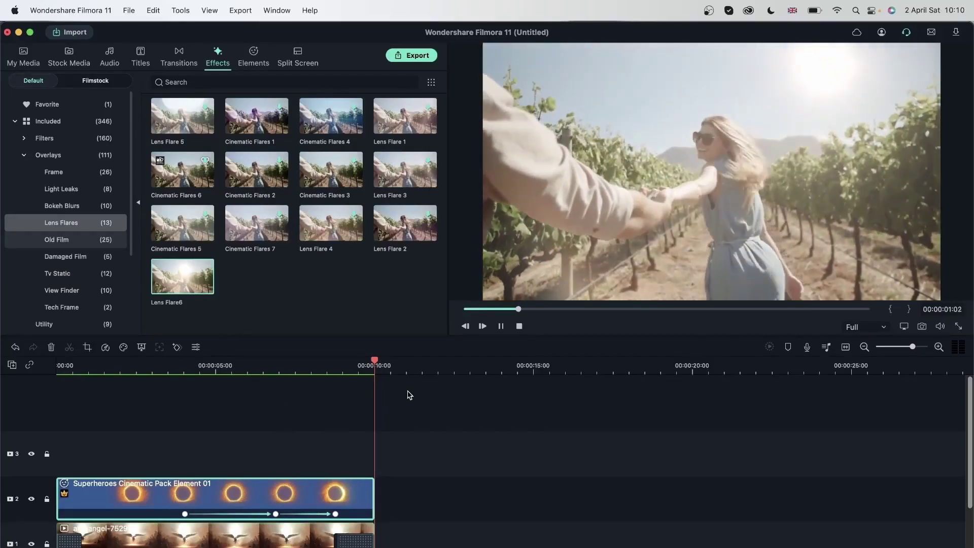
{"action": "left_click", "coordinate": [500, 326]}
{"action": "left_click_drag", "start_coordinate": [173, 280], "coordinate": [374, 451]}
Step: Set the Lens Flare6 opacity to 53 and play back the start of the timeline
{"action": "double_click", "coordinate": [237, 441]}
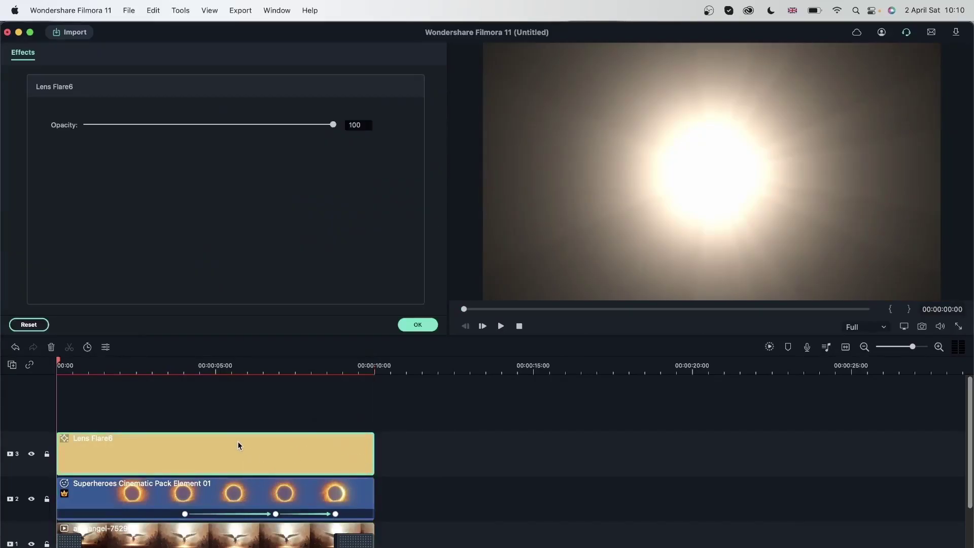
{"action": "left_click_drag", "start_coordinate": [317, 129], "coordinate": [216, 128]}
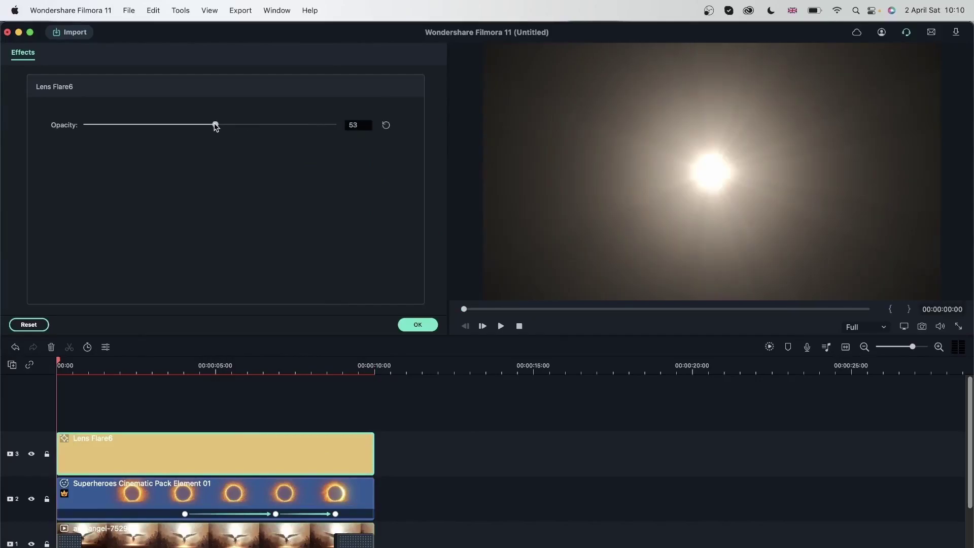
{"action": "left_click", "coordinate": [417, 325]}
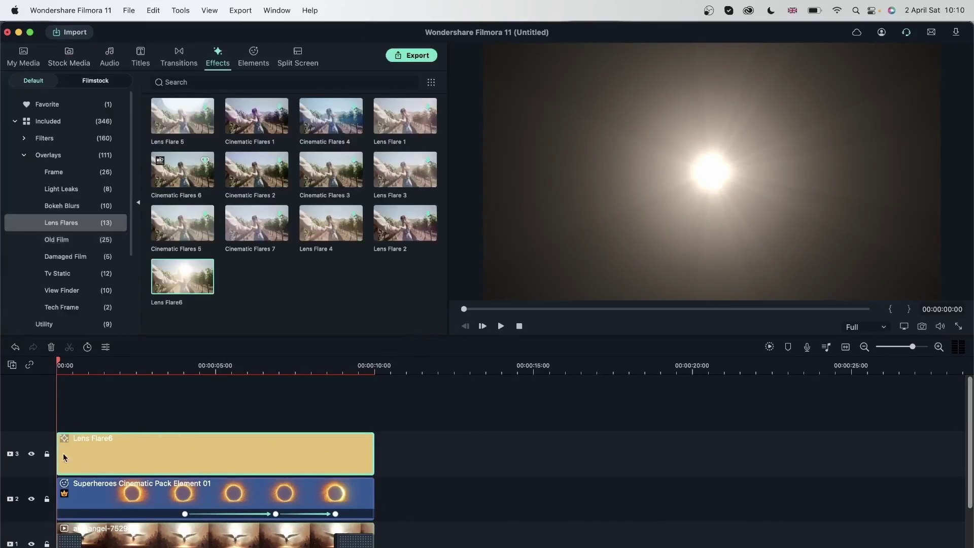
{"action": "key", "text": "space"}
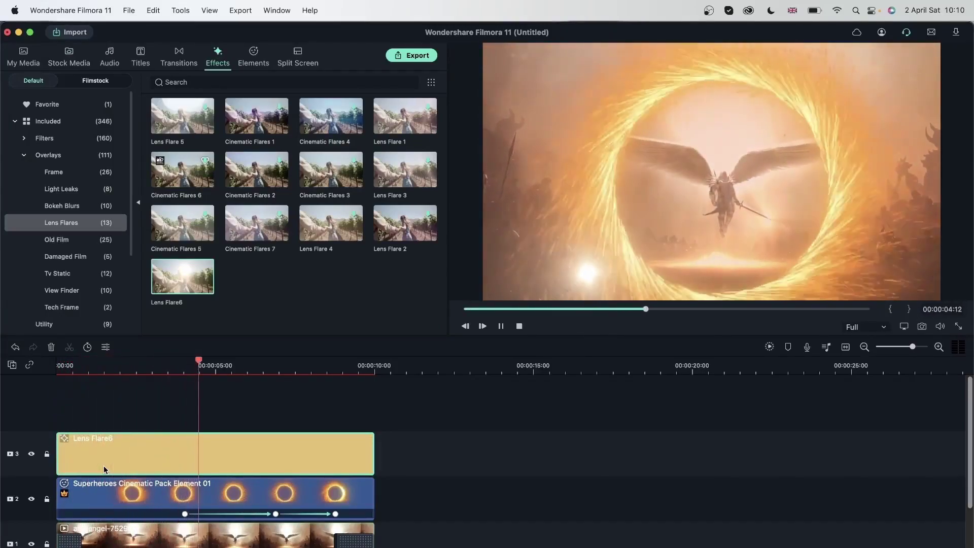
{"action": "key", "text": "space"}
Step: Rearrange the layers so Lens Flare6 sits on track 2 and the fire ring element on track 4
{"action": "left_click_drag", "start_coordinate": [113, 490], "coordinate": [117, 406]}
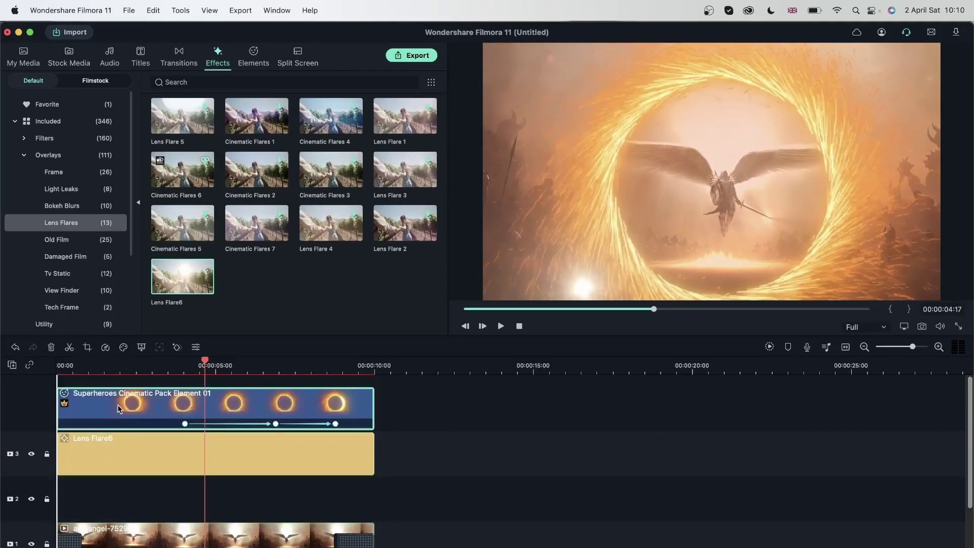
{"action": "left_click_drag", "start_coordinate": [118, 447], "coordinate": [111, 494]}
{"action": "left_click_drag", "start_coordinate": [119, 406], "coordinate": [117, 463]}
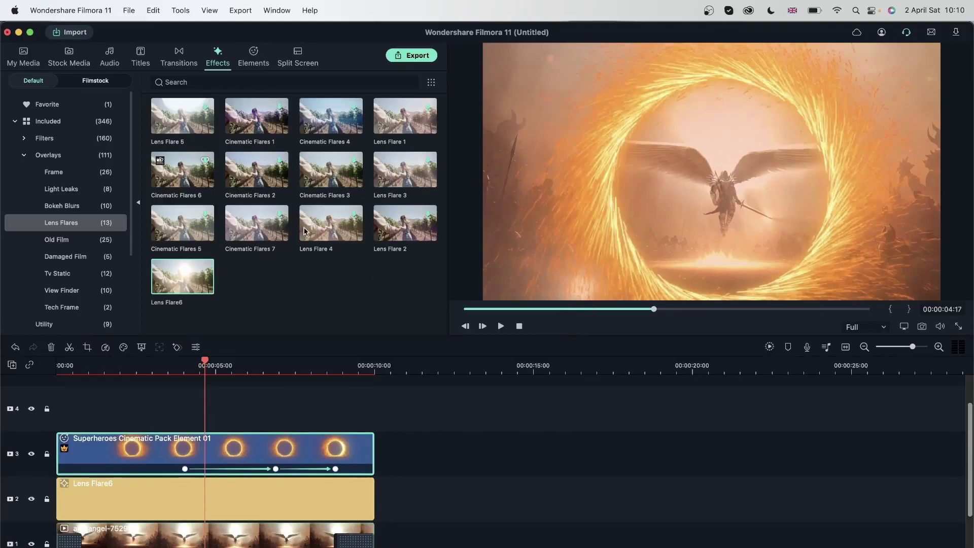
{"action": "left_click_drag", "start_coordinate": [133, 448], "coordinate": [135, 403]}
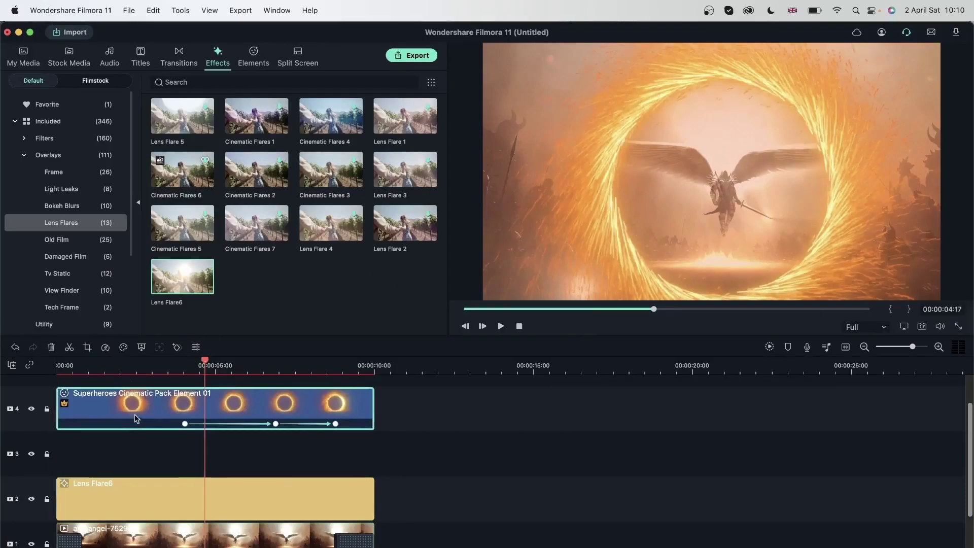
Step: Place the Flushed filter effect on track 3, between the lens flare and the fire ring
{"action": "left_click", "coordinate": [74, 145]}
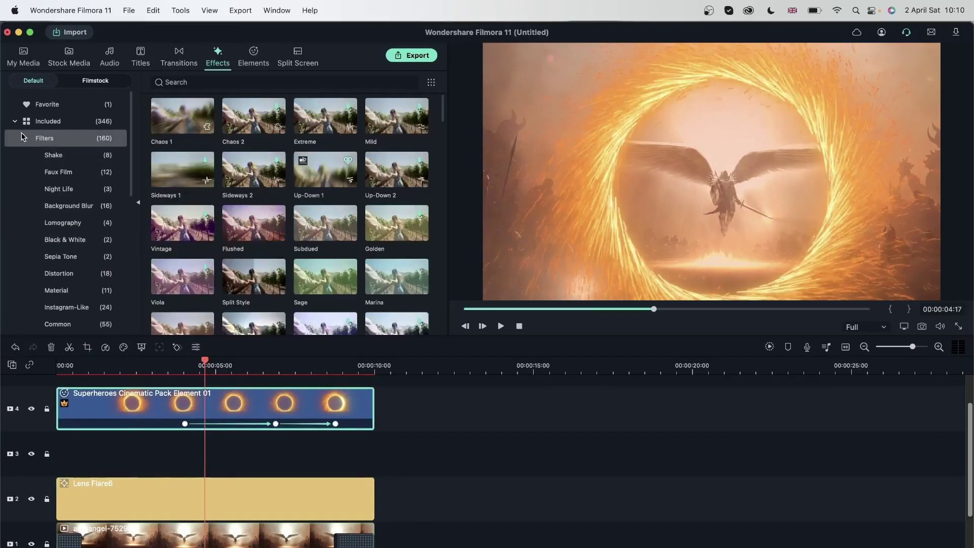
{"action": "left_click", "coordinate": [235, 242]}
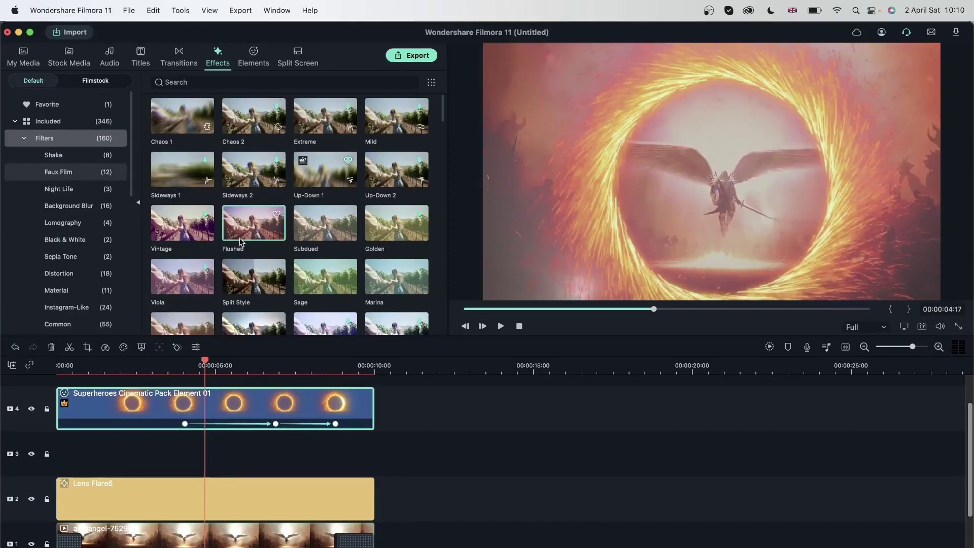
{"action": "left_click_drag", "start_coordinate": [245, 245], "coordinate": [374, 449]}
Step: Apply the basic Dissolve transition to the start and end of both the Flushed and Lens Flare6 effects
{"action": "left_click", "coordinate": [178, 56]}
{"action": "left_click_drag", "start_coordinate": [182, 116], "coordinate": [81, 502]}
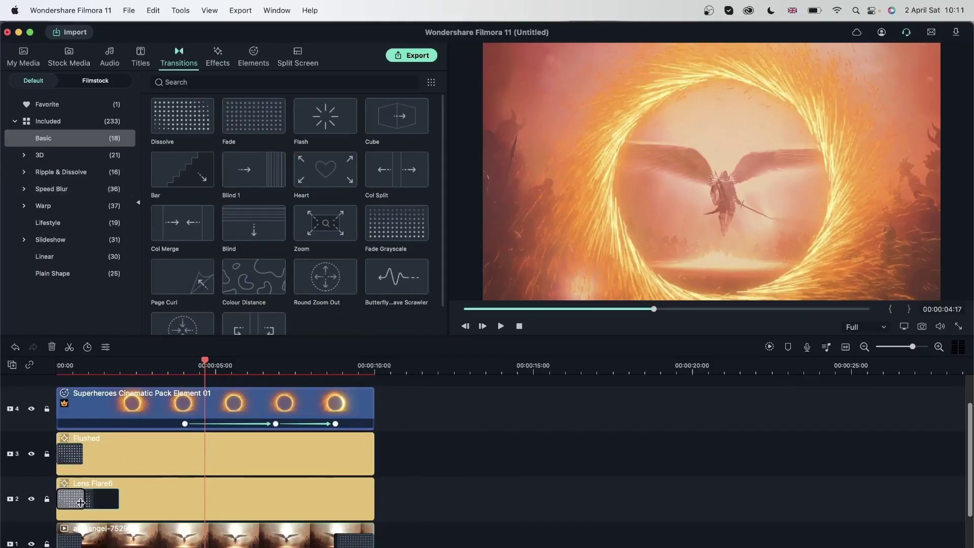
{"action": "left_click_drag", "start_coordinate": [176, 118], "coordinate": [353, 517]}
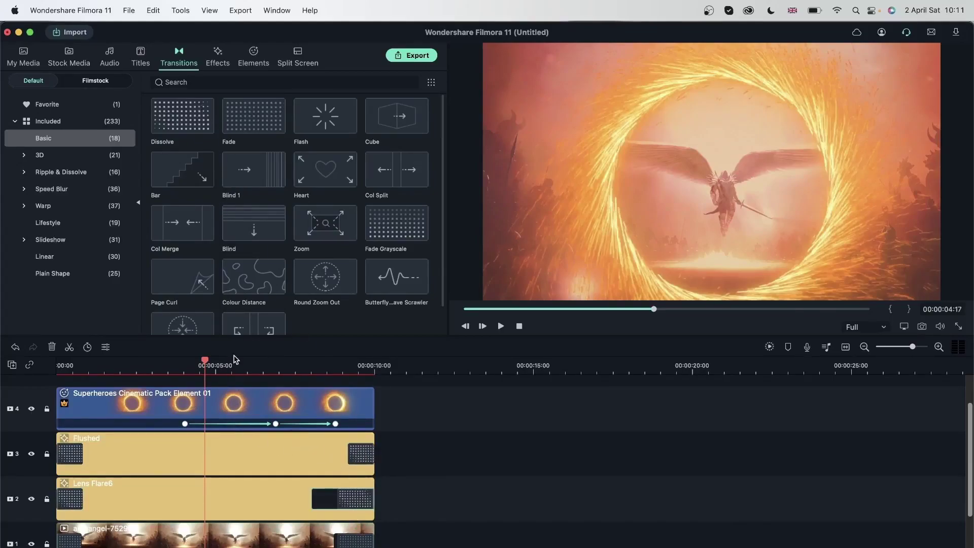
Step: Adjust the ending transitions on Lens Flare6 and Flushed so both begin at the fire ring's last keyframe, 00:00:08:19
{"action": "left_click", "coordinate": [335, 424]}
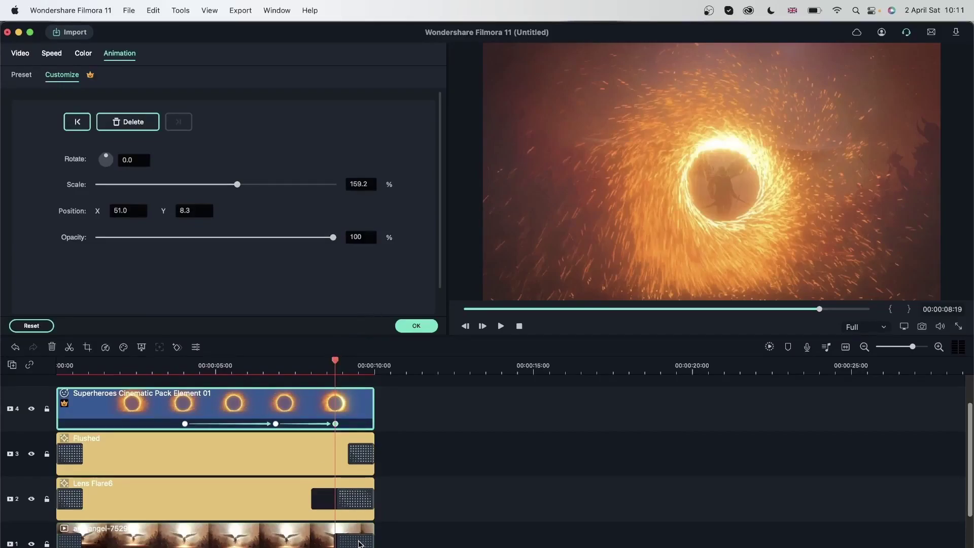
{"action": "left_click", "coordinate": [360, 505]}
{"action": "left_click_drag", "start_coordinate": [315, 495], "coordinate": [336, 496]}
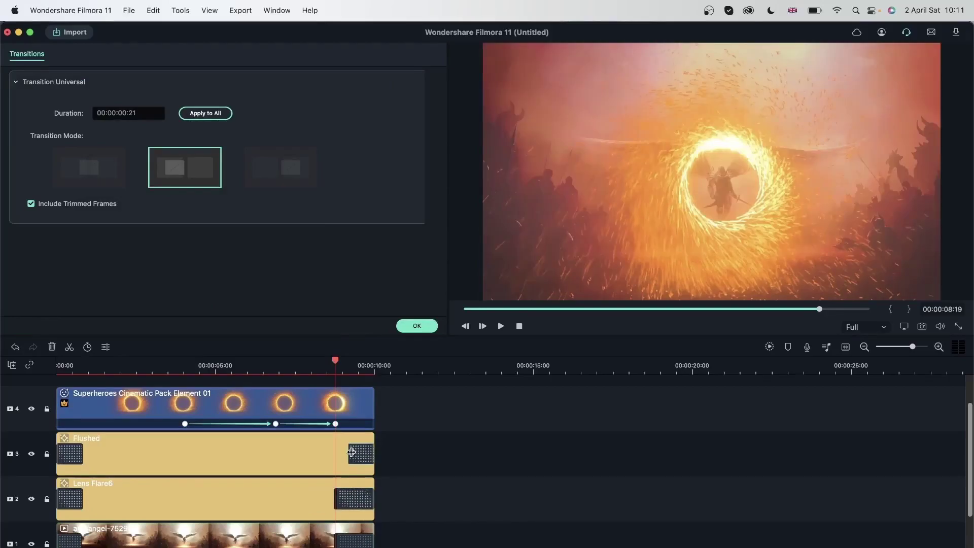
{"action": "left_click_drag", "start_coordinate": [351, 452], "coordinate": [337, 452]}
Step: Extend the archangel clip's starting transition to 00:00:00:21 so it lines up with those of the effects above
{"action": "left_click", "coordinate": [85, 374]}
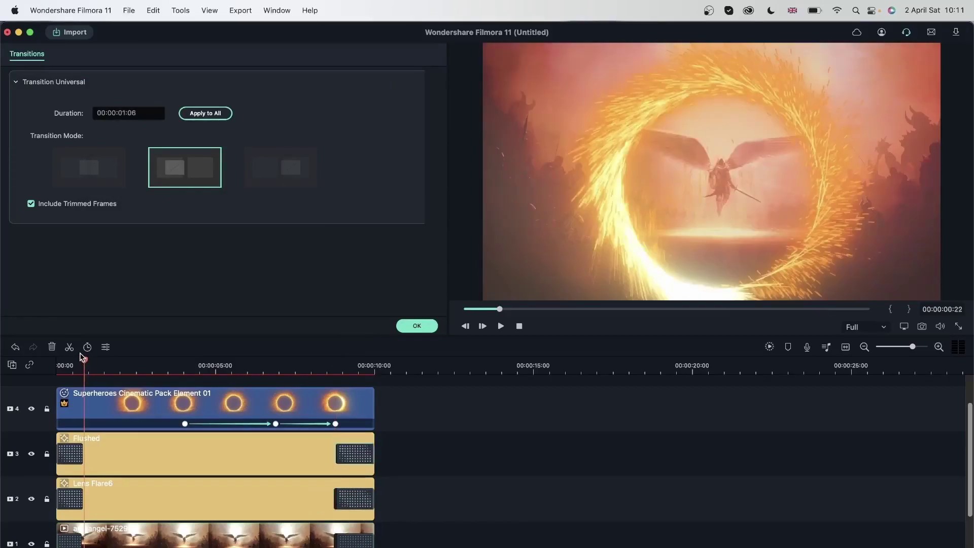
{"action": "scroll", "coordinate": [589, 419], "scroll_direction": "down", "scroll_amount": 2}
{"action": "scroll", "coordinate": [589, 419], "scroll_direction": "up", "scroll_amount": 4}
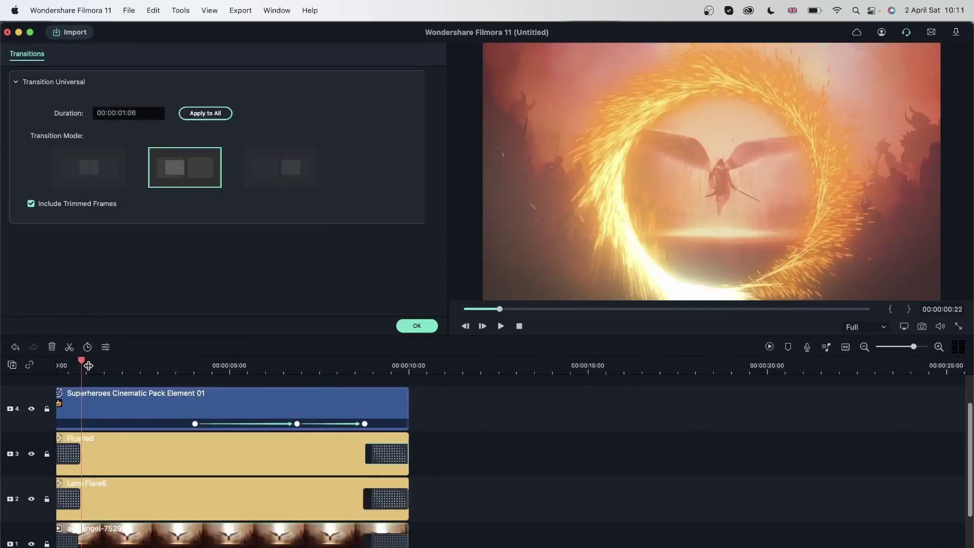
{"action": "scroll", "coordinate": [146, 417], "scroll_direction": "left", "scroll_amount": 1}
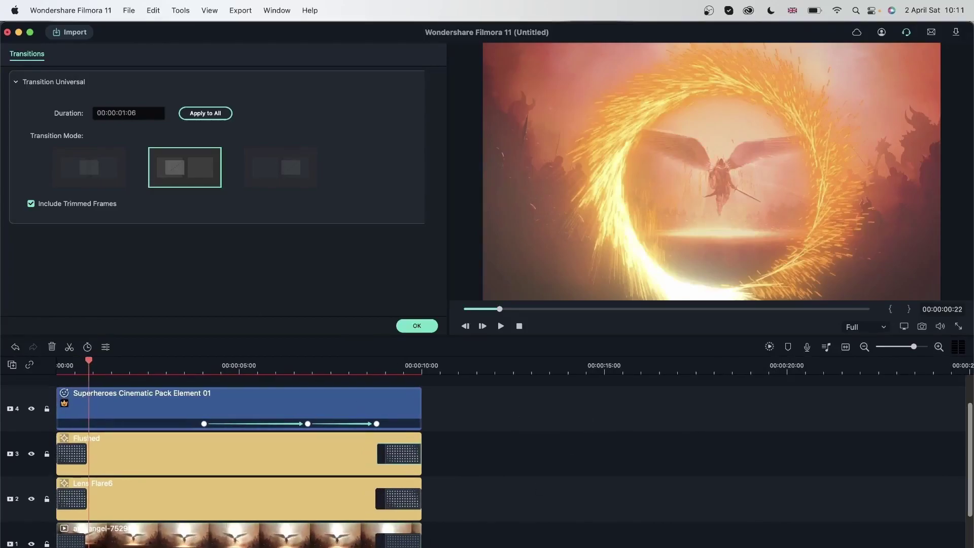
{"action": "scroll", "coordinate": [146, 417], "scroll_direction": "down", "scroll_amount": 3}
{"action": "key", "text": "Left"}
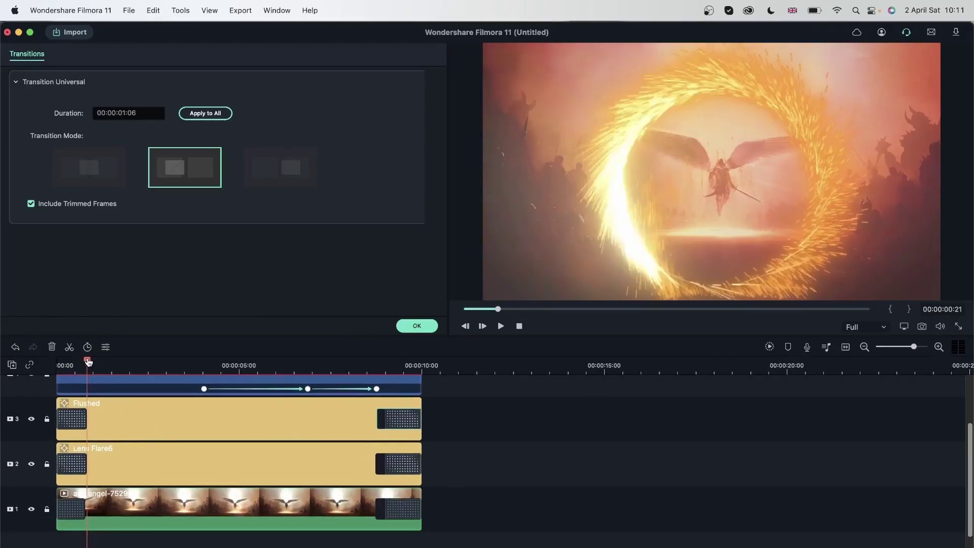
{"action": "left_click", "coordinate": [80, 511]}
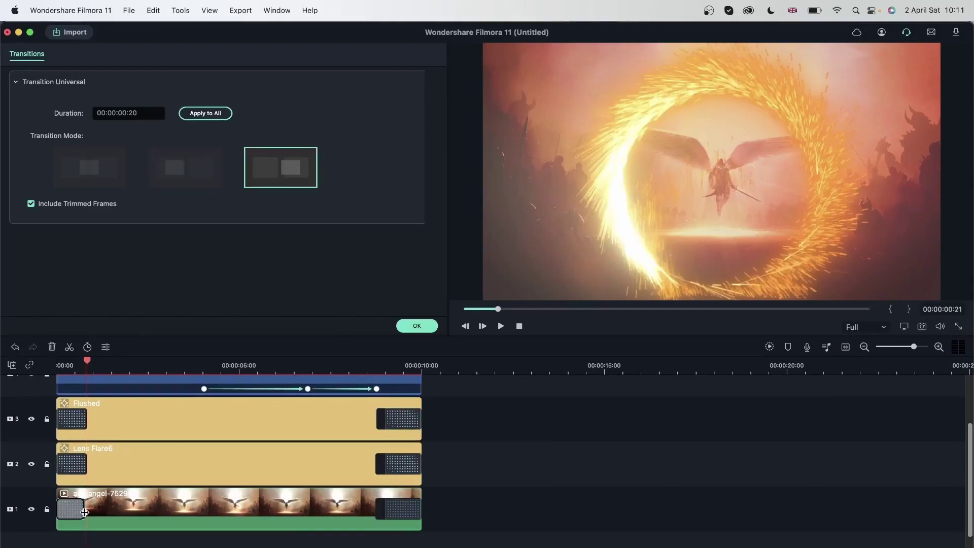
{"action": "left_click_drag", "start_coordinate": [87, 512], "coordinate": [87, 512]}
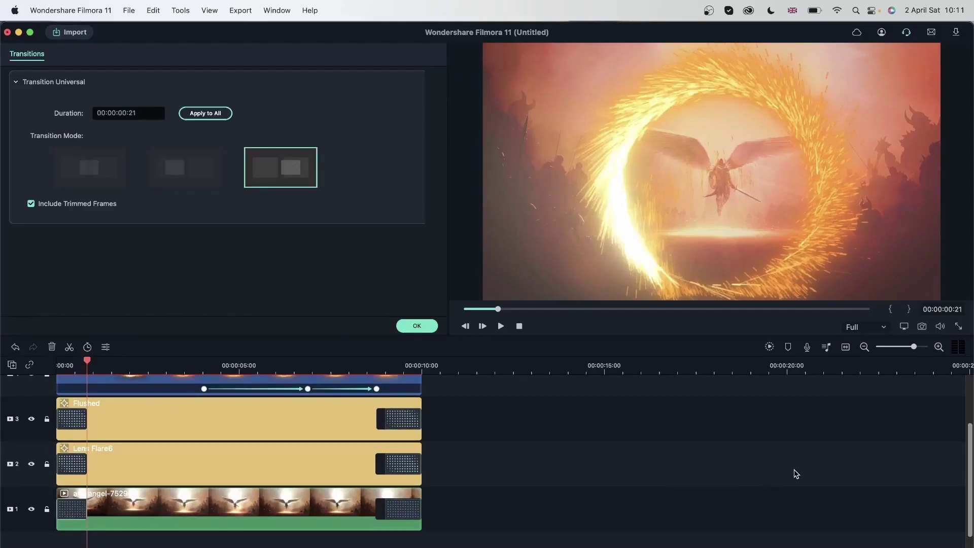
{"action": "left_click", "coordinate": [939, 347]}
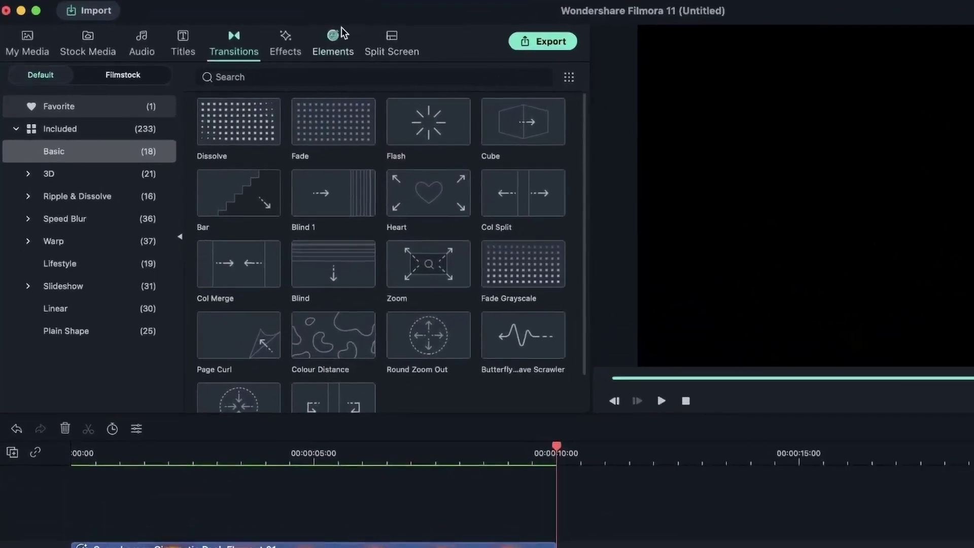
Step: Browse the Filmstock elements in categories such as Lifestyle, Stylize, Sports, Food, and Wedding & Love
{"action": "left_click", "coordinate": [253, 49]}
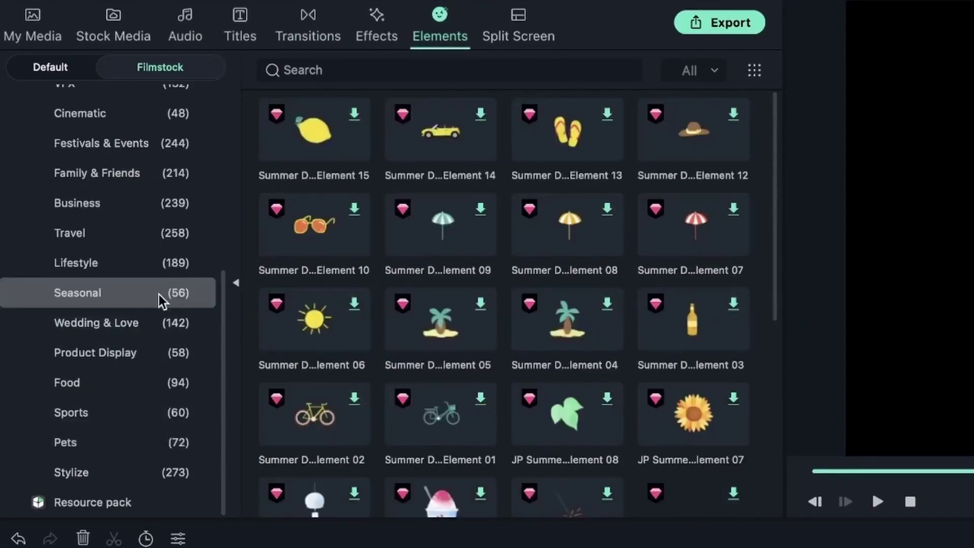
{"action": "left_click", "coordinate": [157, 265]}
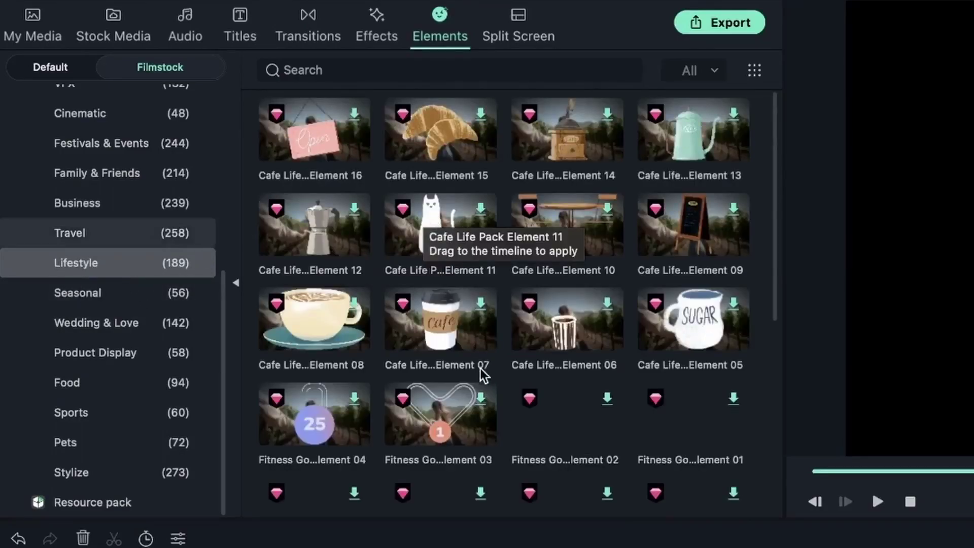
{"action": "left_click", "coordinate": [165, 474]}
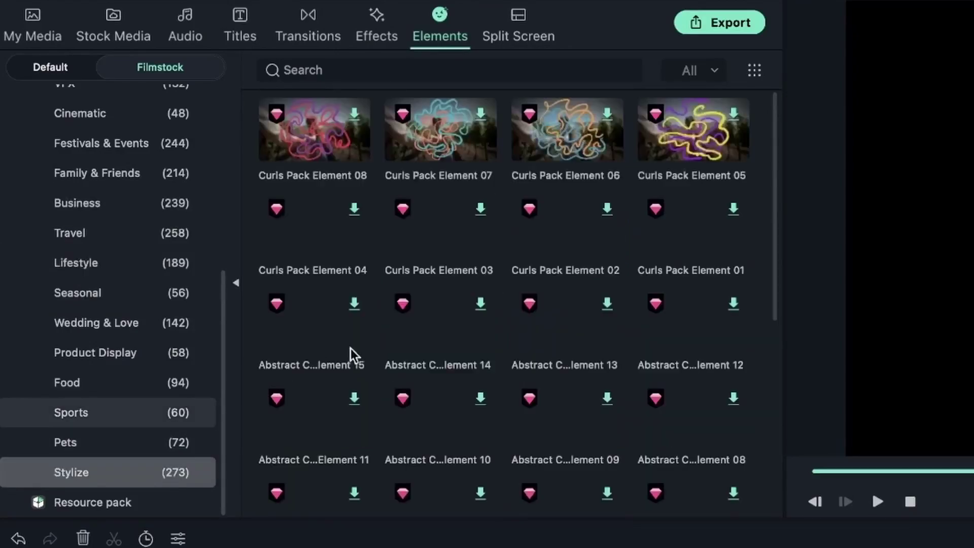
{"action": "left_click", "coordinate": [172, 419]}
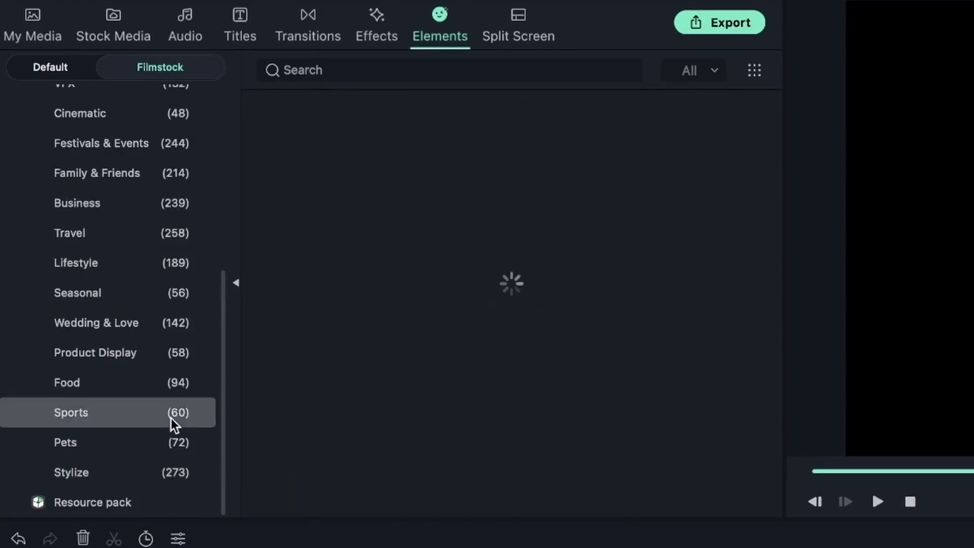
{"action": "left_click", "coordinate": [152, 381]}
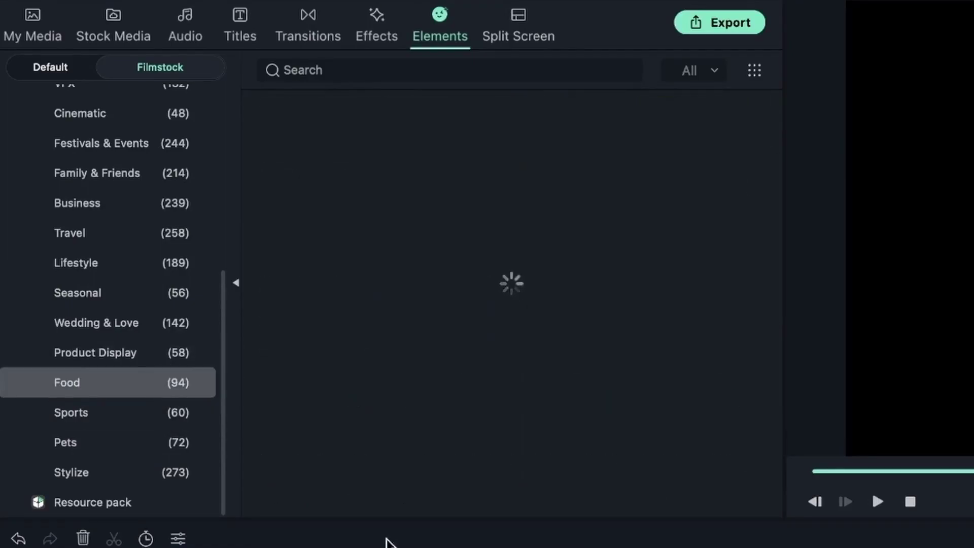
{"action": "left_click", "coordinate": [84, 298]}
{"action": "left_click", "coordinate": [87, 332]}
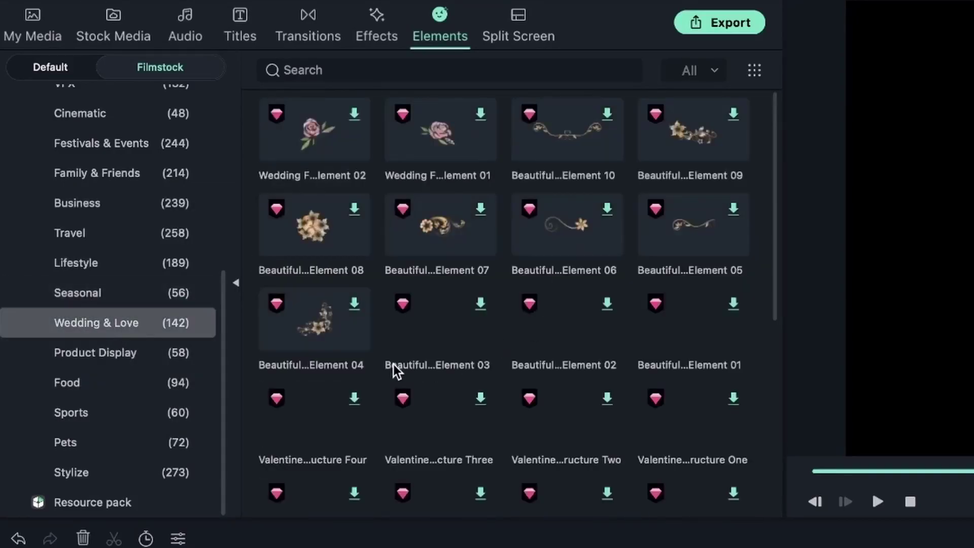
Step: Look through the Filmstock elements in the Business category
{"action": "left_click", "coordinate": [143, 204]}
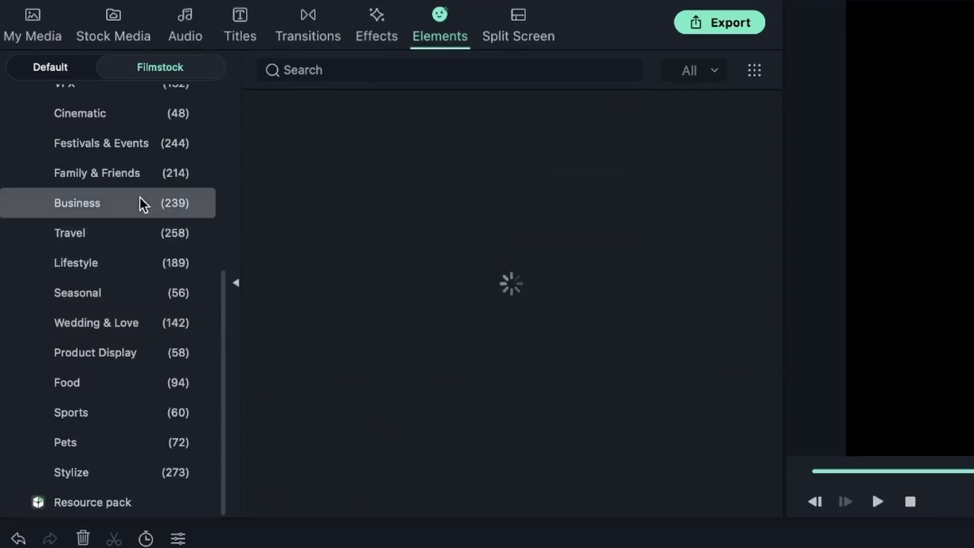
{"action": "scroll", "coordinate": [139, 202], "scroll_direction": "up", "scroll_amount": 4}
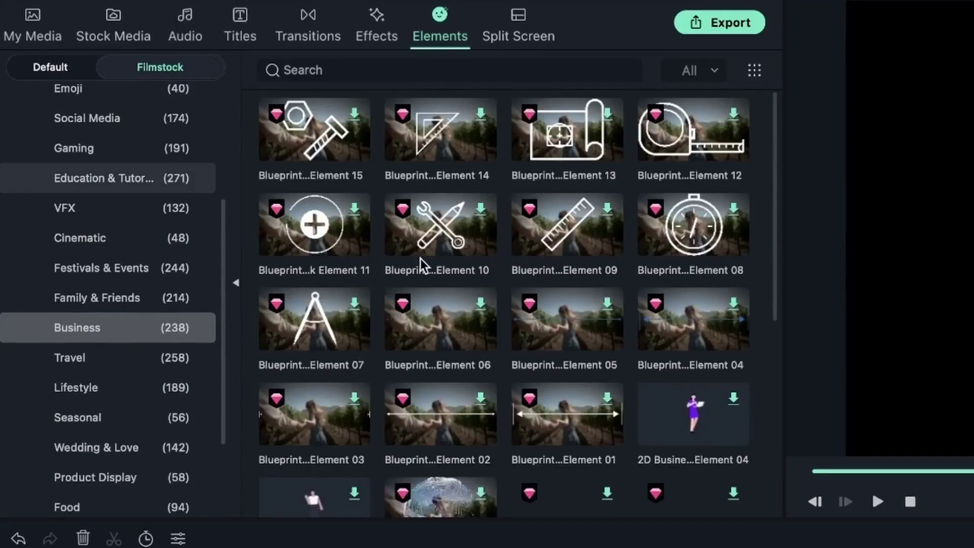
{"action": "scroll", "coordinate": [327, 424], "scroll_direction": "down", "scroll_amount": 6}
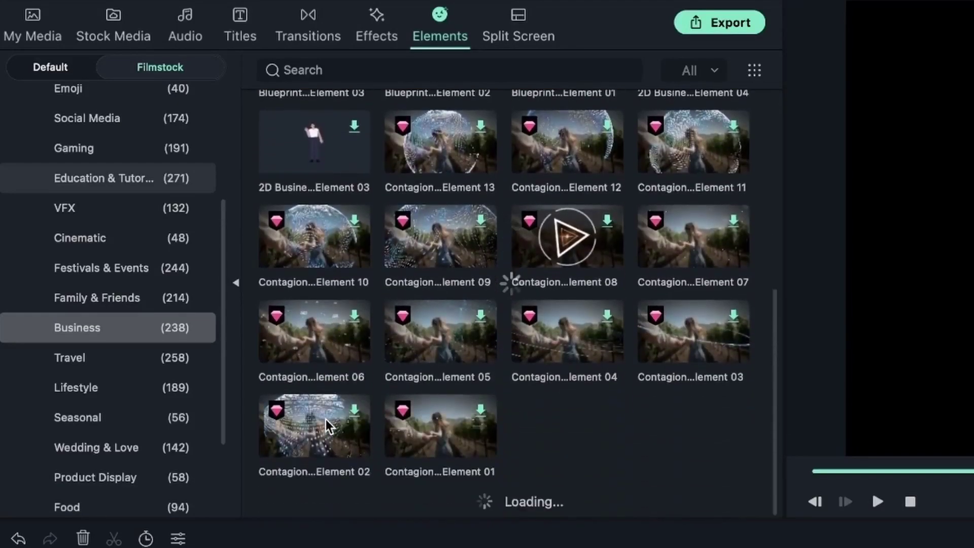
{"action": "scroll", "coordinate": [327, 424], "scroll_direction": "down", "scroll_amount": 3}
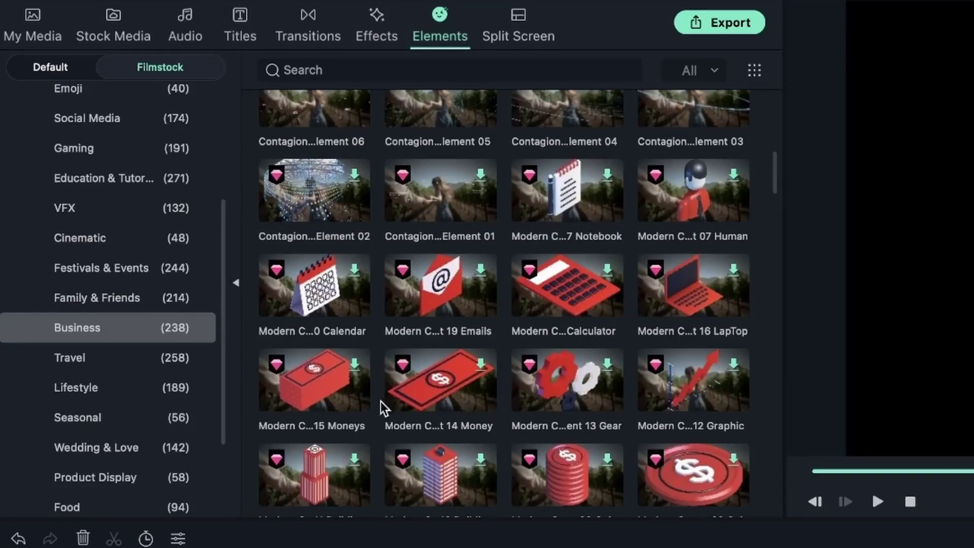
{"action": "scroll", "coordinate": [495, 428], "scroll_direction": "down", "scroll_amount": 10}
{"action": "scroll", "coordinate": [495, 428], "scroll_direction": "down", "scroll_amount": 15}
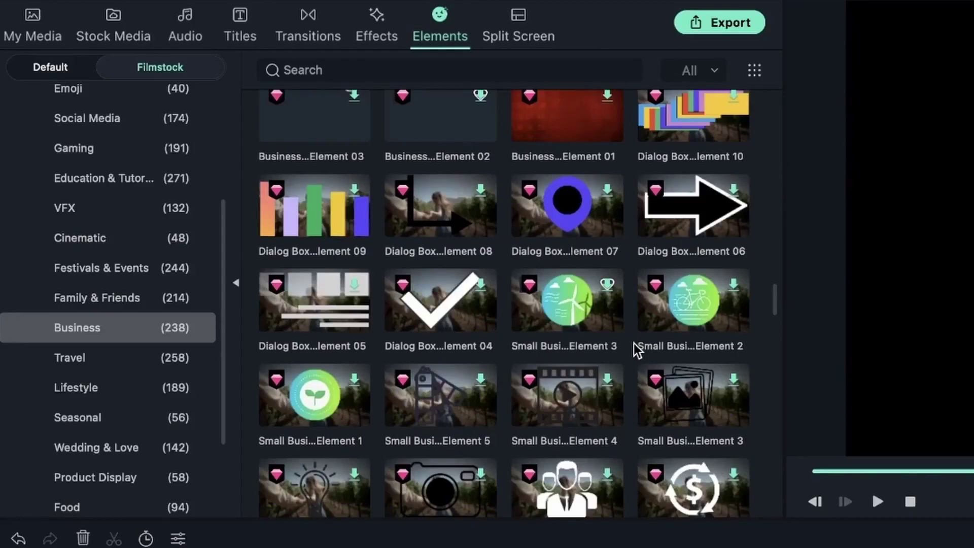